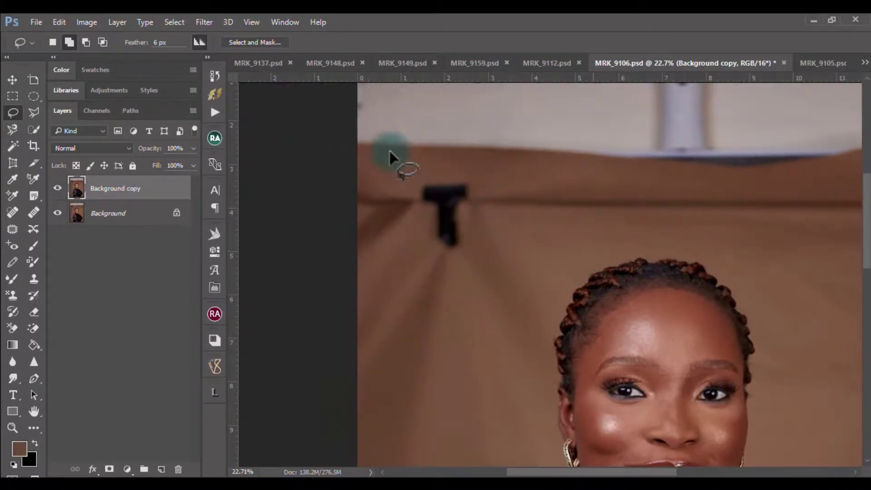
Remove the black clamp and the fold beside it from the backdrop's upper left with the Clone Stamp.
left_click(34, 283)
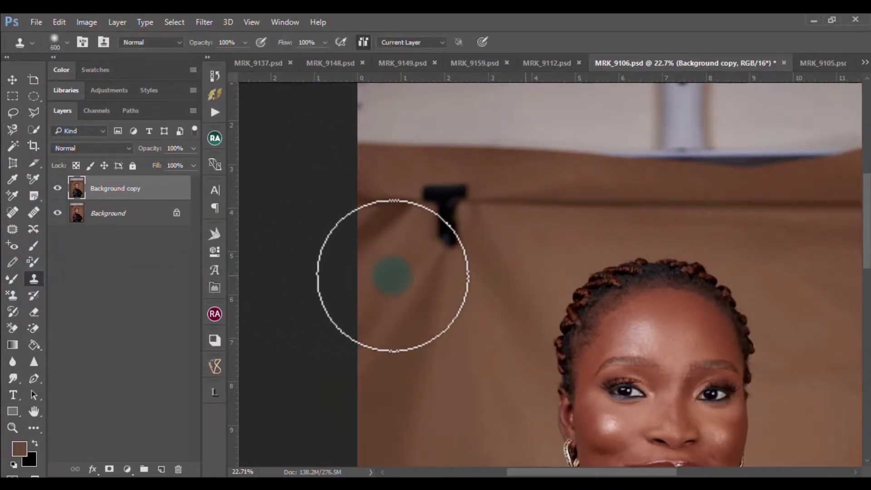
left_click_drag(451, 240, 449, 191)
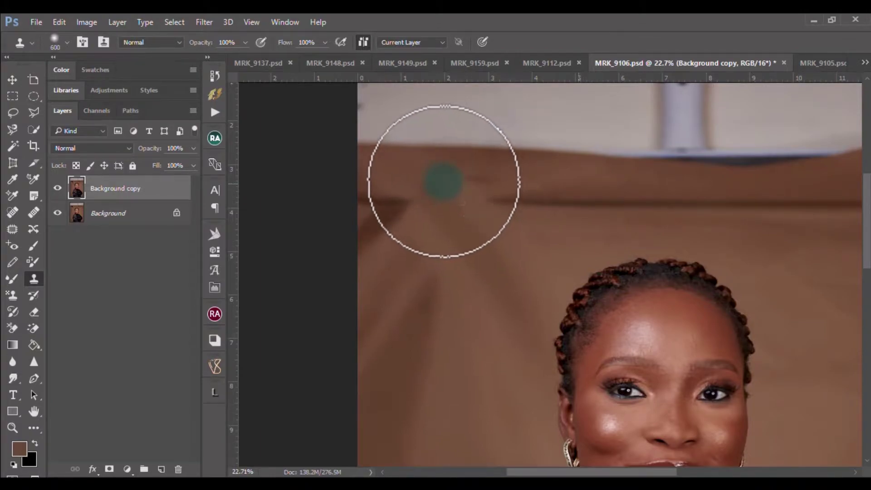
left_click(401, 194, "alt")
mouse_move(379, 211)
left_mouse_down()
mouse_move(363, 226)
mouse_move(380, 194)
mouse_move(480, 182)
mouse_move(493, 174)
mouse_move(476, 155)
left_mouse_up()
Enlarge the Clone Stamp brush to 1000 and paint smooth backdrop over the creases left of the woman, up to the wall edge.
scroll(477, 156, "down", 5)
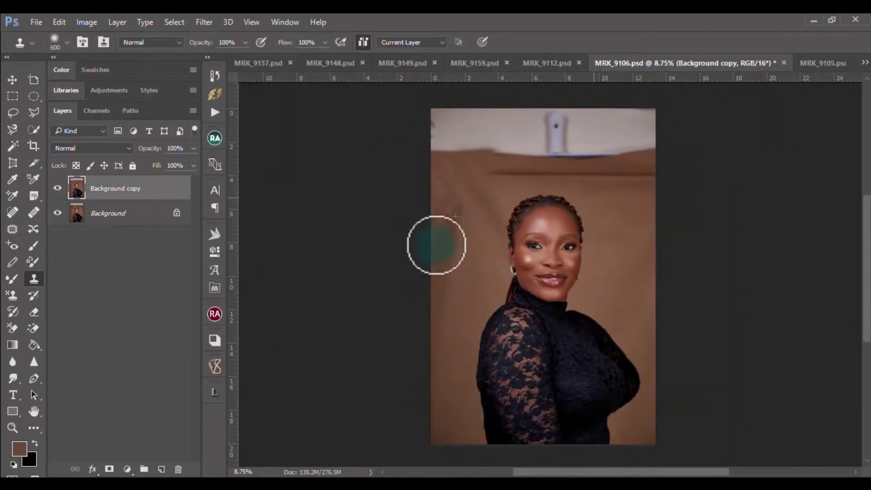
key("bracketright")
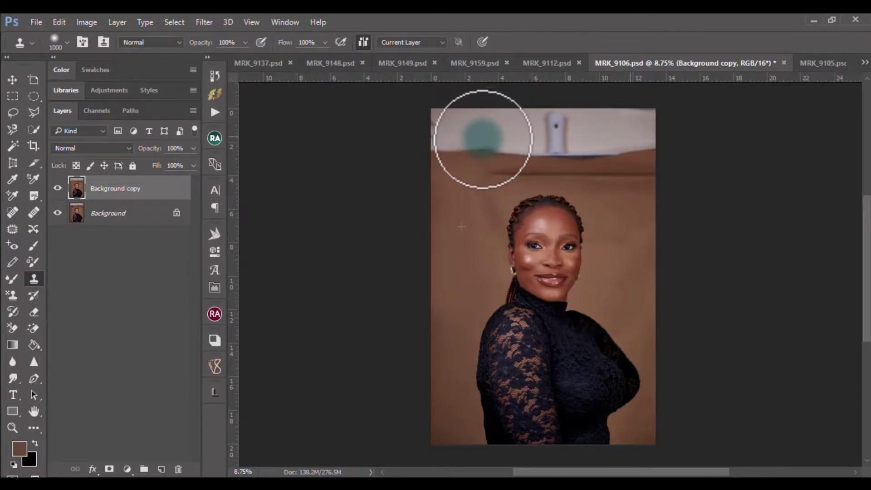
left_click_drag(471, 142, 492, 140)
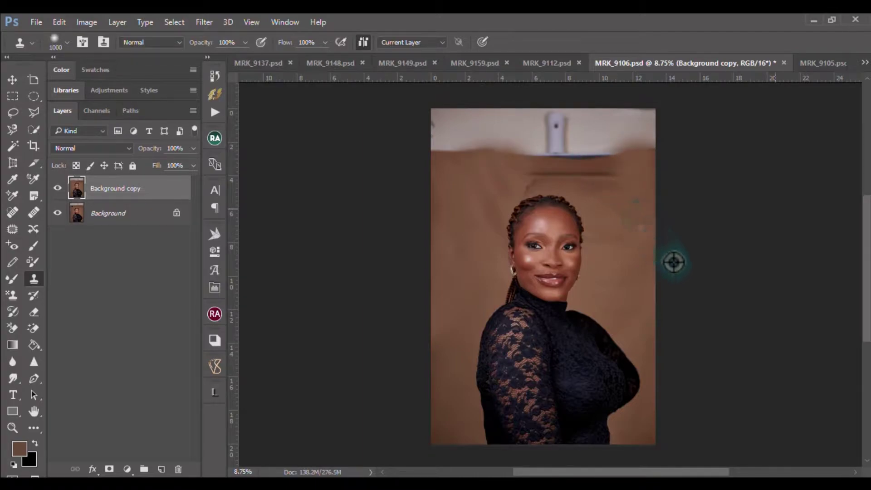
Clone clean backdrop over the horizontal fold and the wall edge at the photo's upper right, undoing the first stroke.
left_click_drag(657, 288, 630, 223)
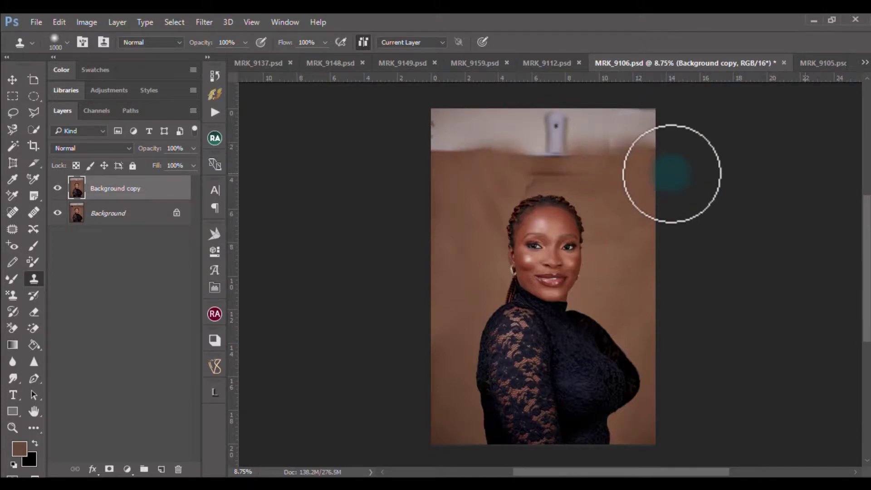
key("ctrl+z")
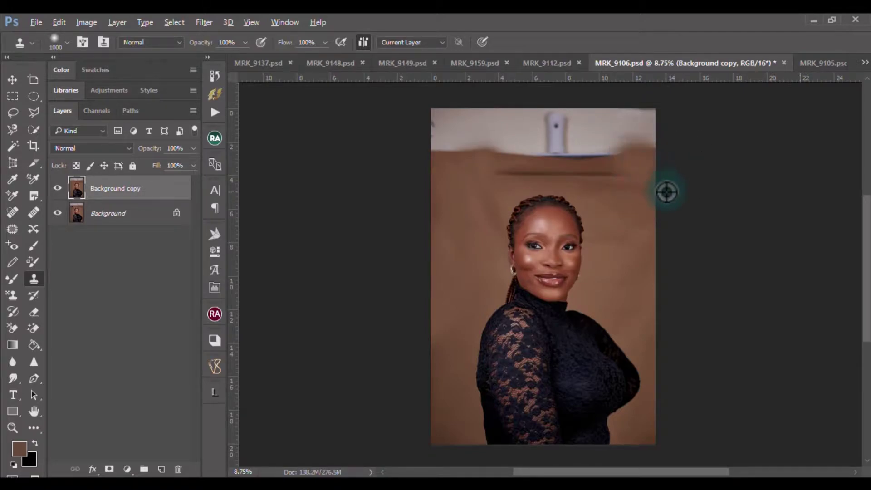
mouse_move(628, 152)
left_mouse_down()
mouse_move(625, 198)
mouse_move(644, 221)
mouse_move(604, 158)
mouse_move(638, 202)
mouse_move(613, 151)
mouse_move(645, 184)
left_mouse_up()
mouse_move(633, 146)
left_mouse_down()
mouse_move(652, 161)
mouse_move(653, 187)
mouse_move(652, 151)
mouse_move(656, 187)
left_mouse_up()
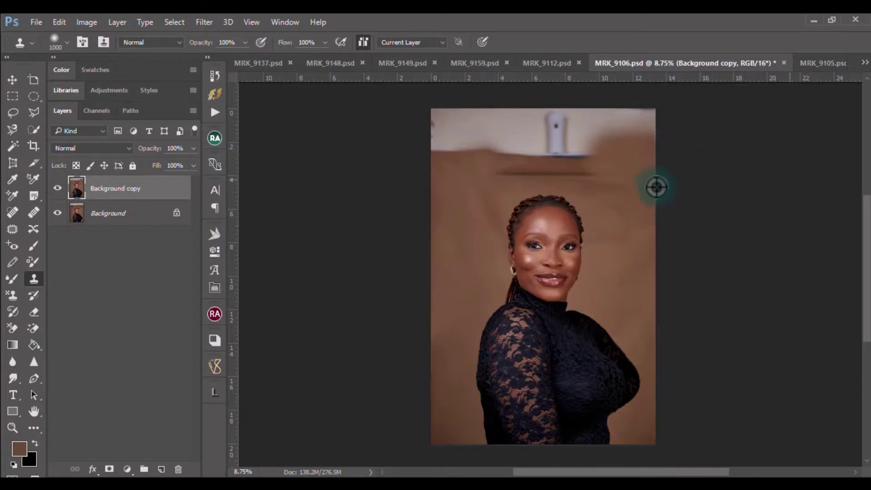
key("alt")
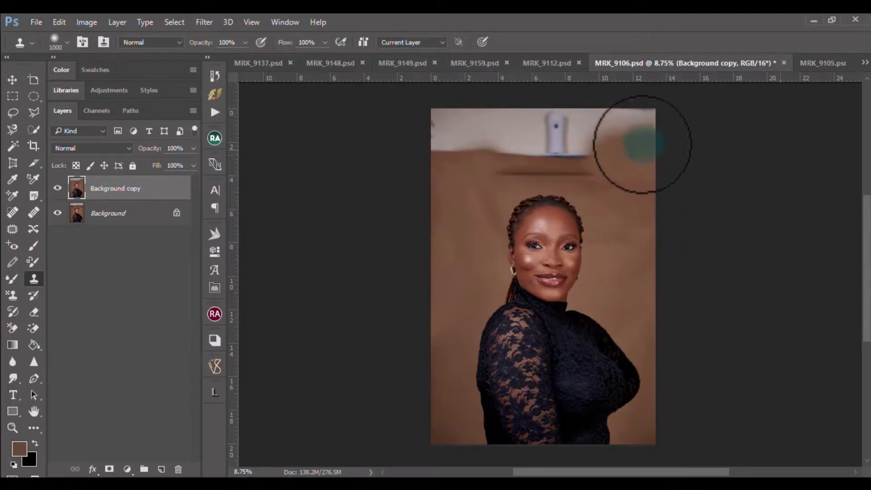
left_click_drag(643, 144, 612, 140)
Clone backdrop over the fold above the head and extend the brown fabric over the wall at the upper left, using a size 400 brush.
left_click(479, 203, "alt")
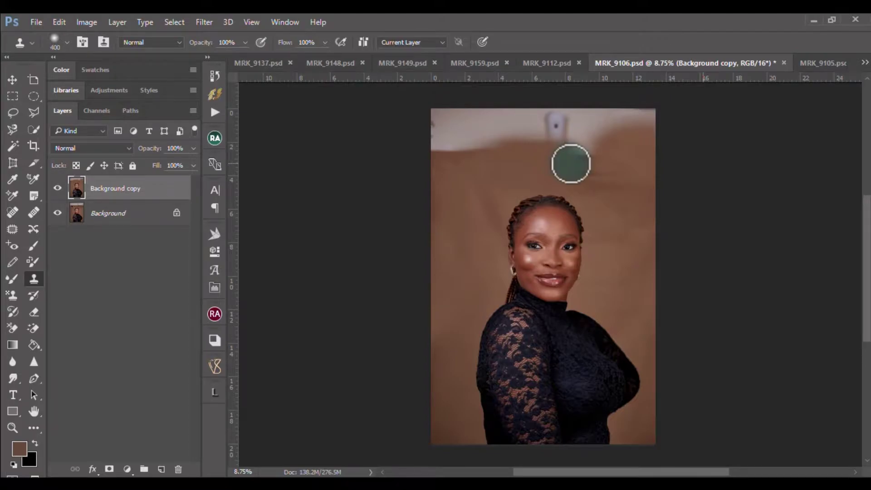
scroll(570, 163, "up", 3)
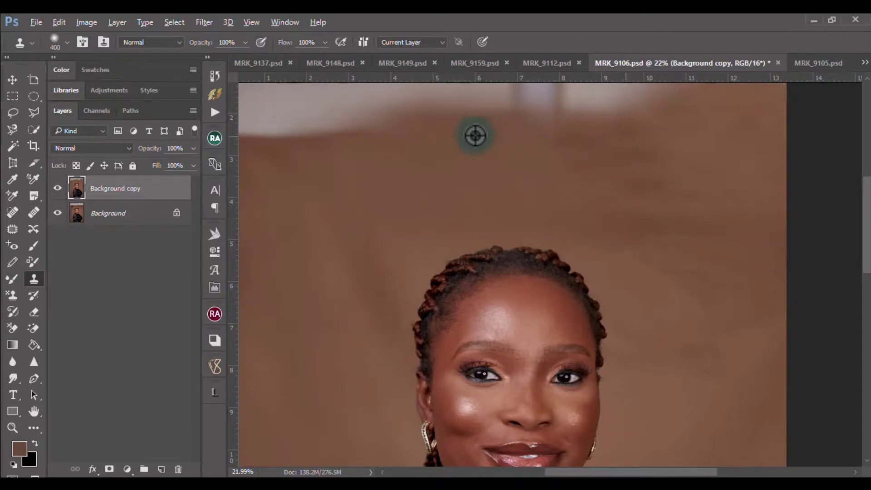
left_click_drag(646, 227, 856, 274)
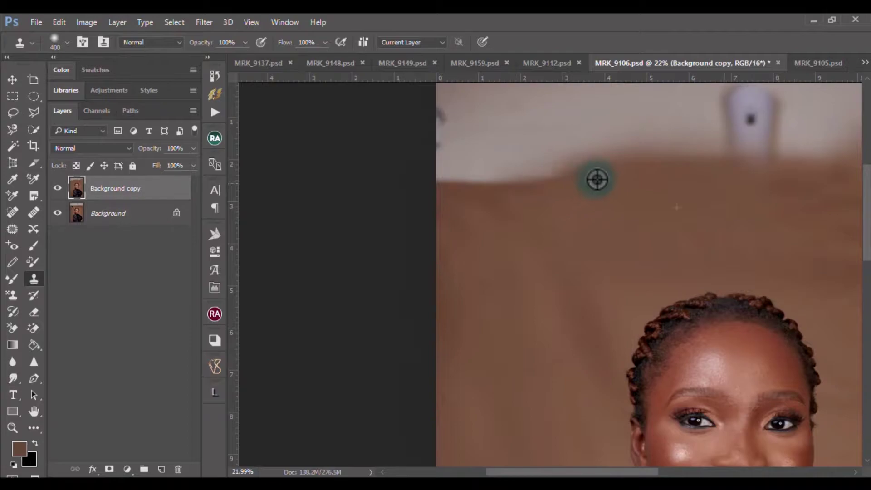
mouse_move(606, 175)
left_mouse_down()
mouse_move(582, 182)
mouse_move(583, 200)
mouse_move(560, 168)
mouse_move(525, 182)
mouse_move(489, 172)
mouse_move(475, 193)
mouse_move(488, 228)
mouse_move(458, 168)
mouse_move(447, 164)
mouse_move(434, 189)
mouse_move(445, 155)
mouse_move(513, 201)
mouse_move(515, 175)
mouse_move(501, 149)
mouse_move(474, 145)
mouse_move(449, 156)
mouse_move(524, 160)
left_mouse_up()
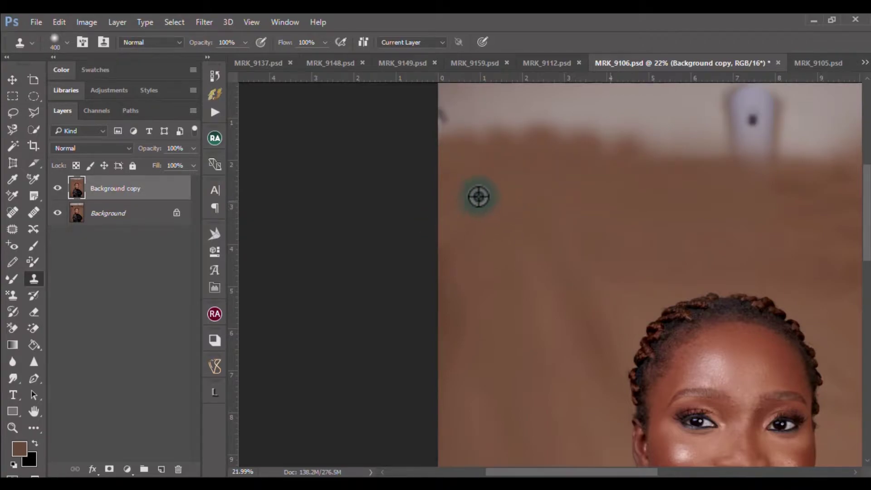
Clone backdrop from the upper right side over the remaining wall in the photo's top-right corner.
scroll(499, 183, "down", 5)
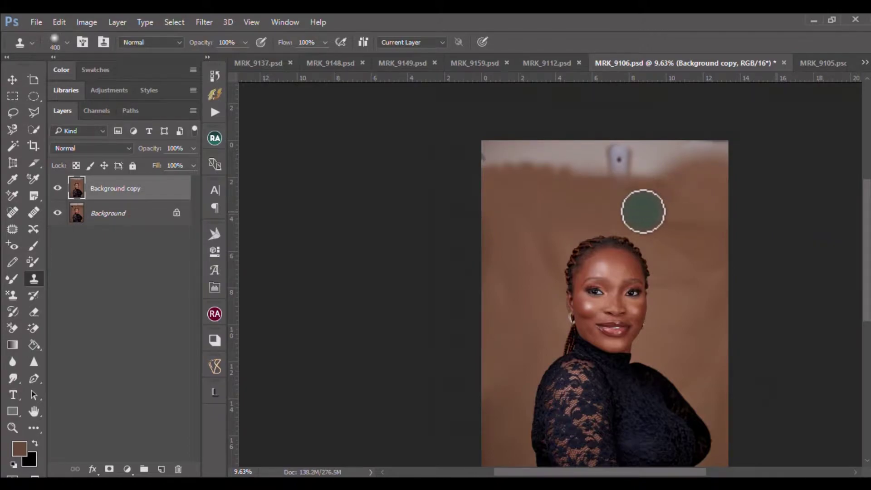
left_click(721, 177, "alt")
left_click(722, 144)
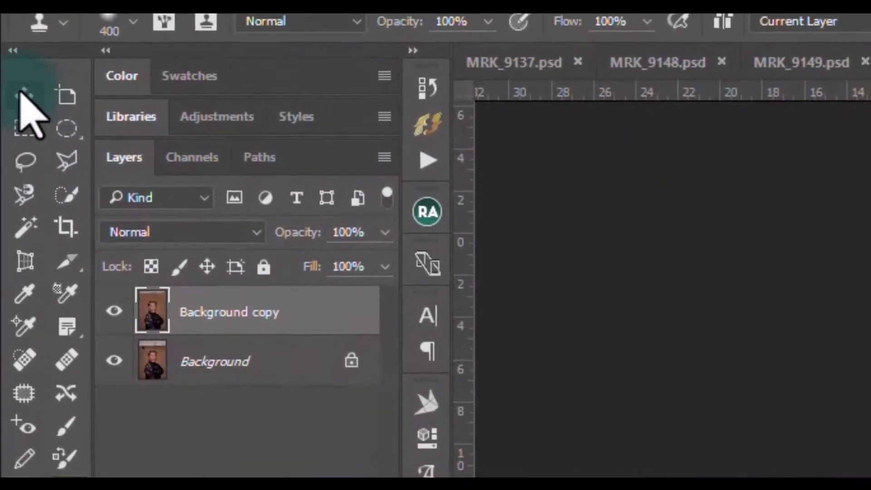
Select the full-width strip above the head with the Rectangular Marquee and stretch it upward until backdrop fills the photo's top.
left_click(22, 81)
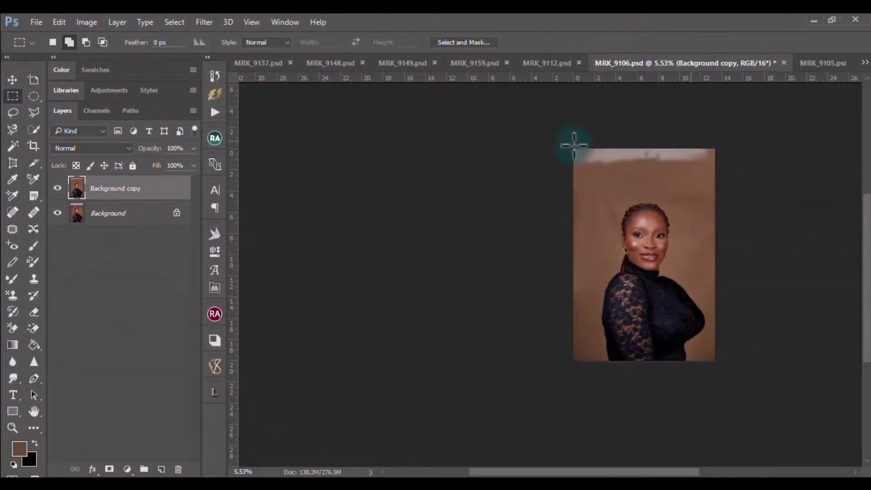
left_click_drag(574, 145, 724, 187)
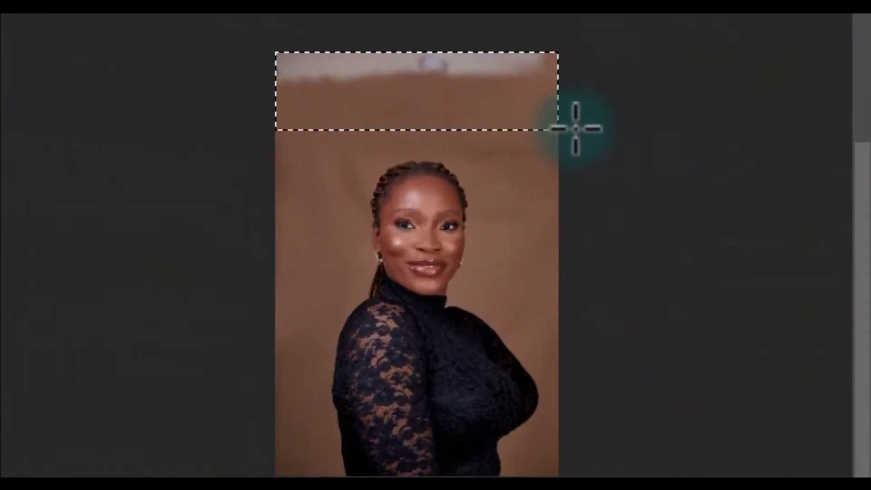
key("ctrl+t")
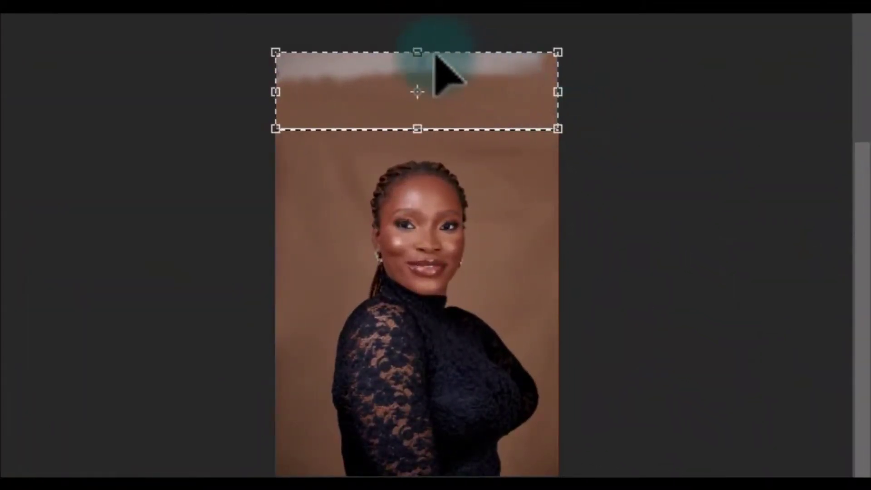
left_click_drag(424, 50, 426, 16)
left_click(559, 111)
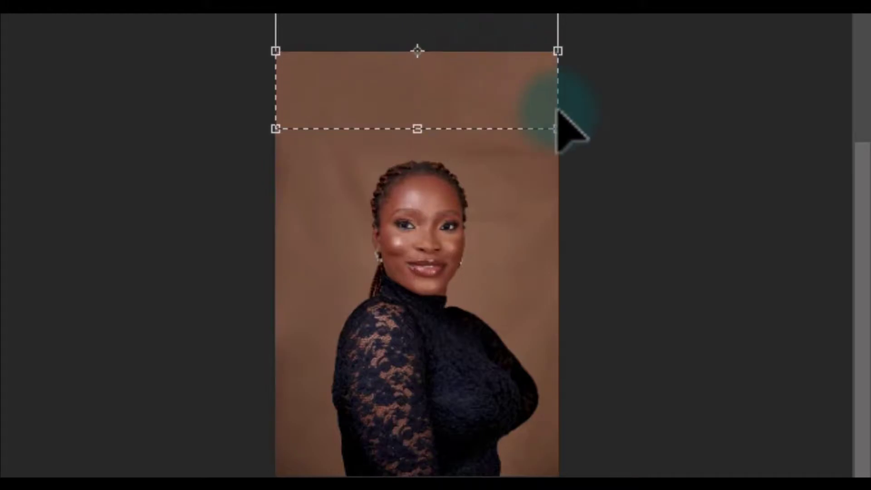
key("Return")
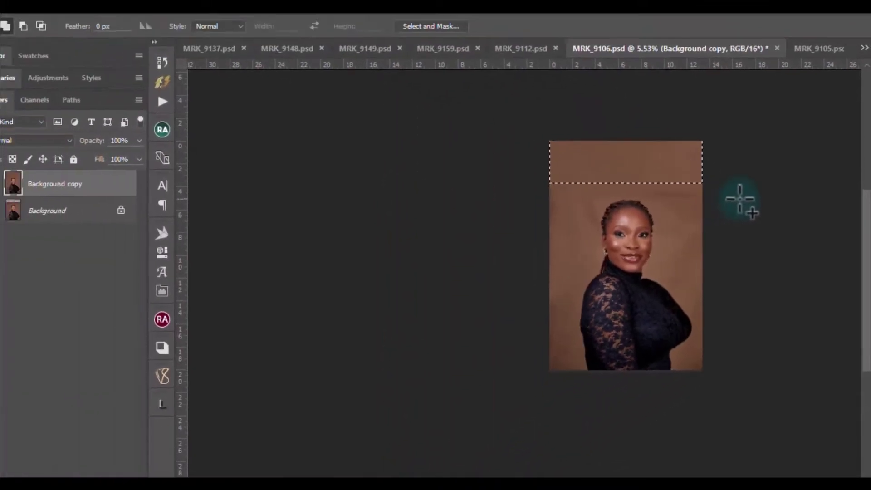
Frame the portrait with a 4:5 (8:10) crop and enlarge it beyond both sides, down to the photo's lower edge.
scroll(676, 184, "up", 3)
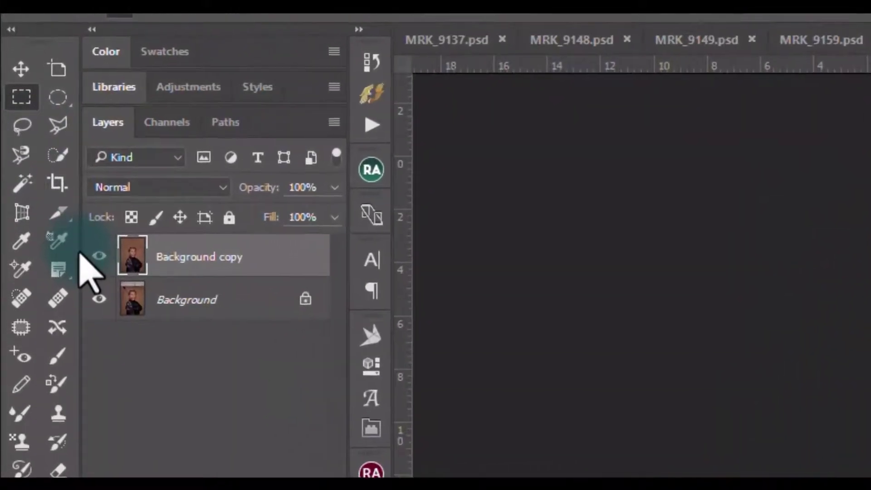
left_click(58, 183)
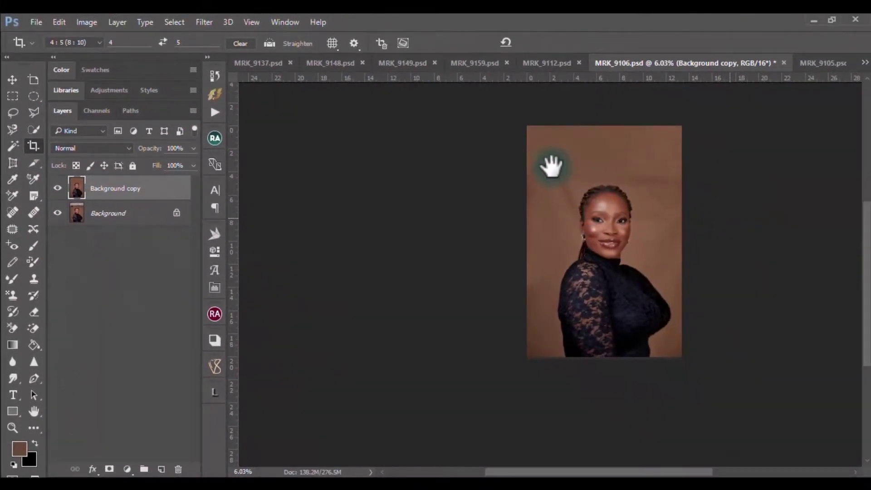
left_click_drag(551, 166, 698, 338)
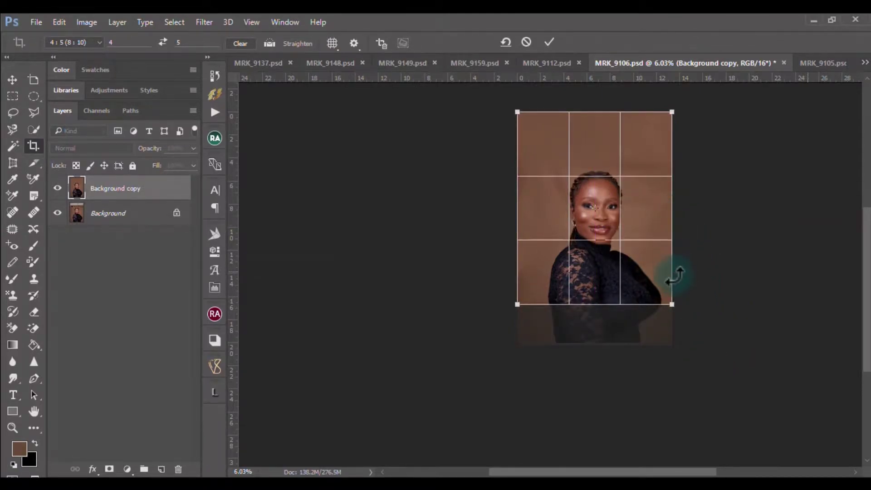
left_click_drag(671, 308, 683, 323)
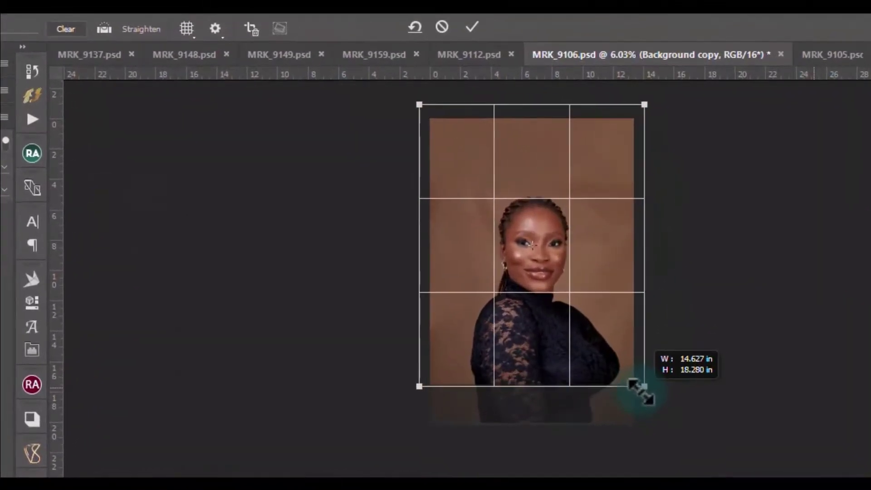
left_click_drag(621, 450, 621, 448)
left_click_drag(573, 384, 542, 420)
left_click_drag(608, 476, 616, 478)
Fit the crop frame's upper edge close to the photo's top and apply the 4:5 crop.
scroll(584, 380, "up", 2)
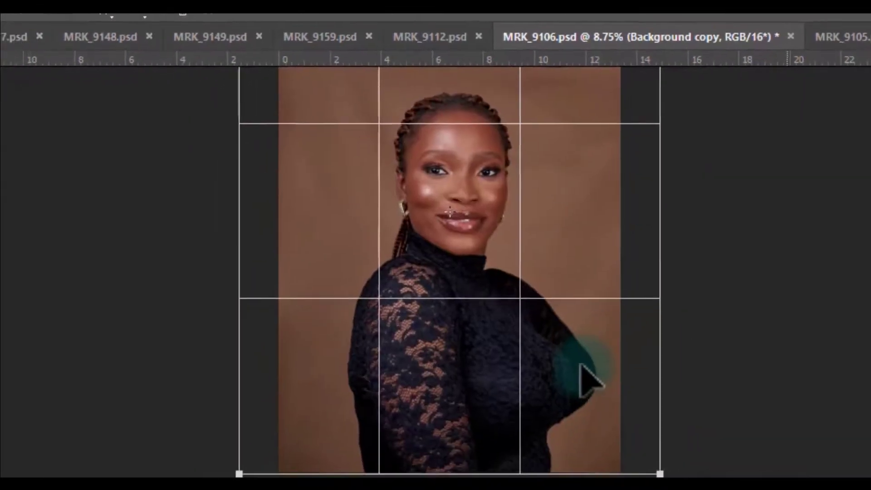
left_click_drag(641, 249, 663, 385)
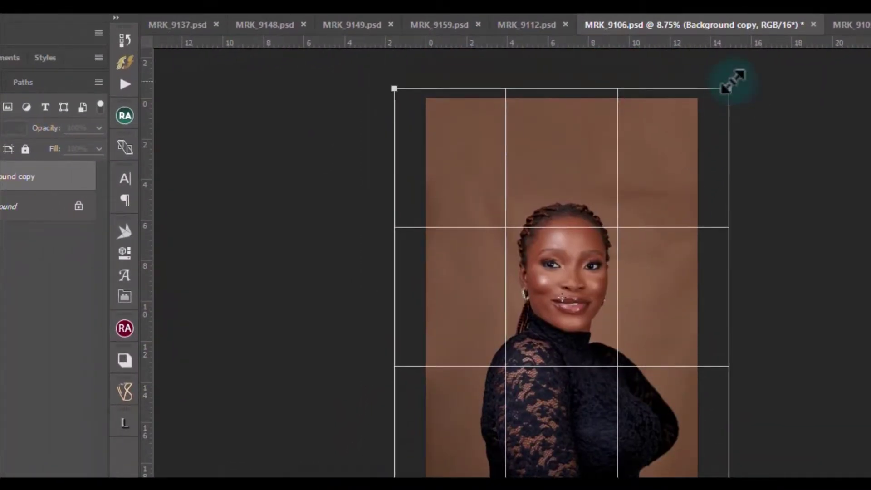
left_click_drag(732, 83, 735, 84)
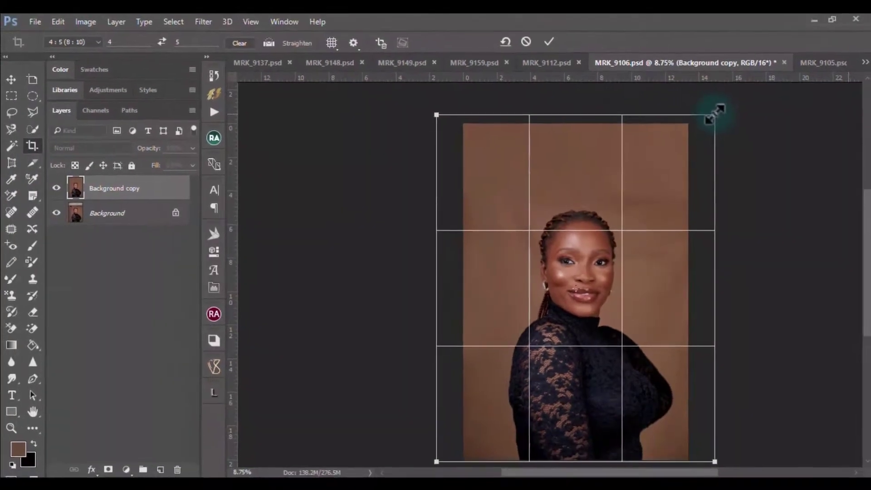
left_click_drag(715, 116, 711, 115)
left_click_drag(642, 165, 632, 238)
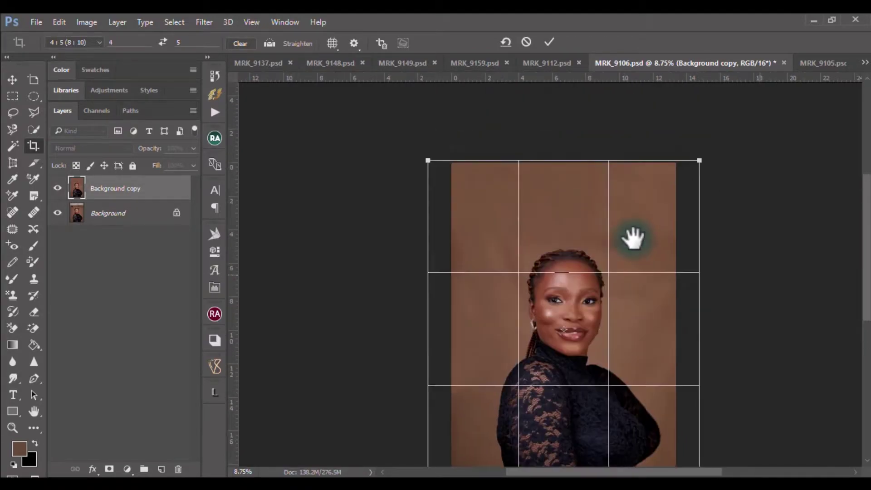
double_click(666, 169)
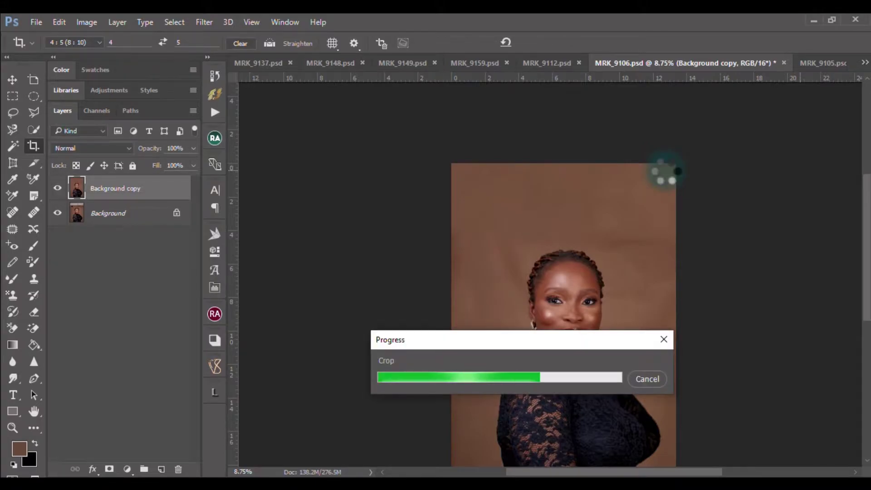
Select a full-height strip along the canvas's left edge and stretch it outward to about 254% width, filling the transparent gap with backdrop.
scroll(665, 181, "down", 3)
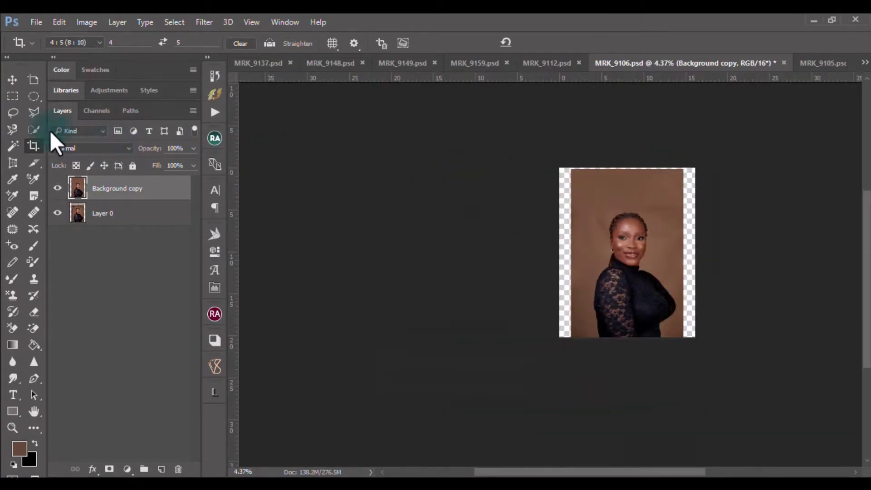
left_click(16, 83)
scroll(624, 248, "up", 1)
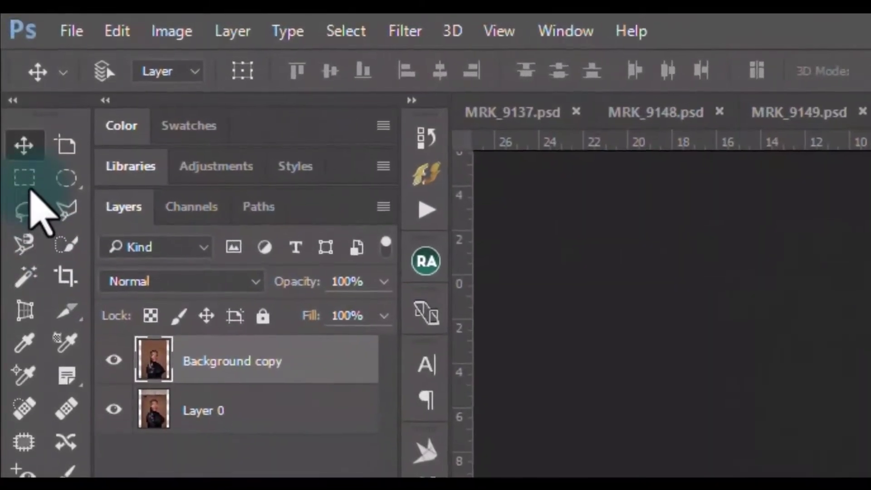
left_click(24, 177)
left_click_drag(540, 145, 572, 378)
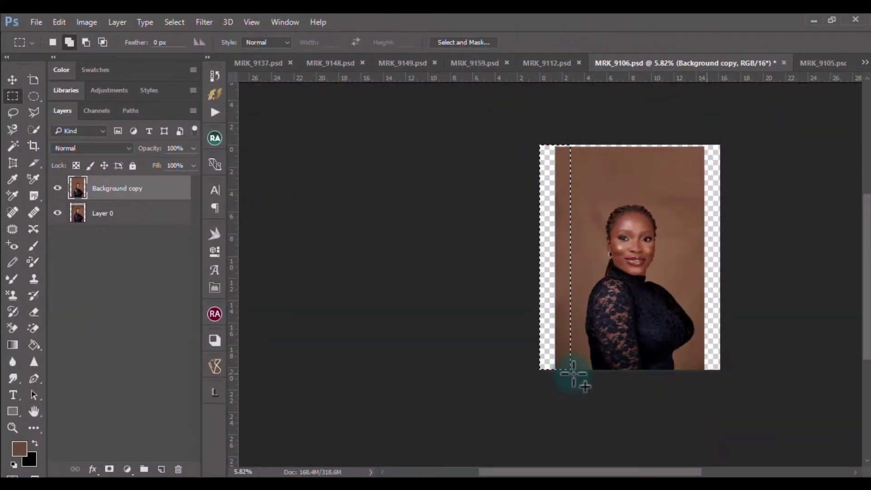
key("ctrl+t")
left_click_drag(542, 258, 495, 254)
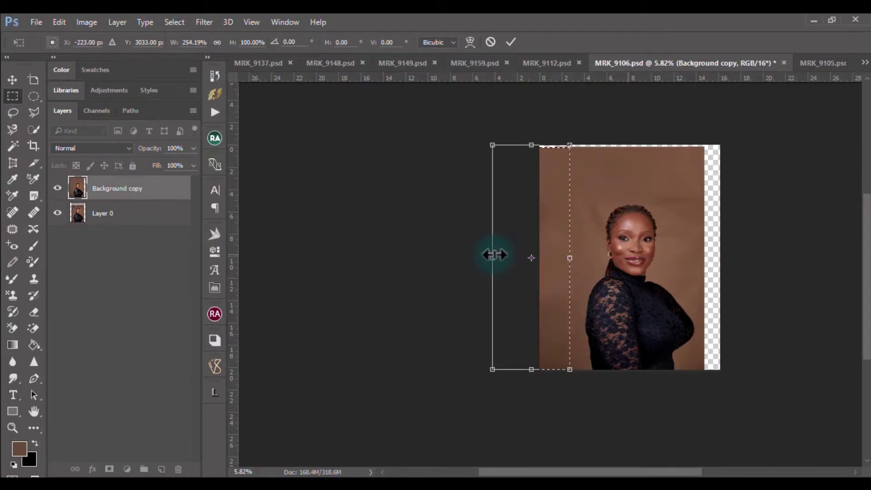
key("Return")
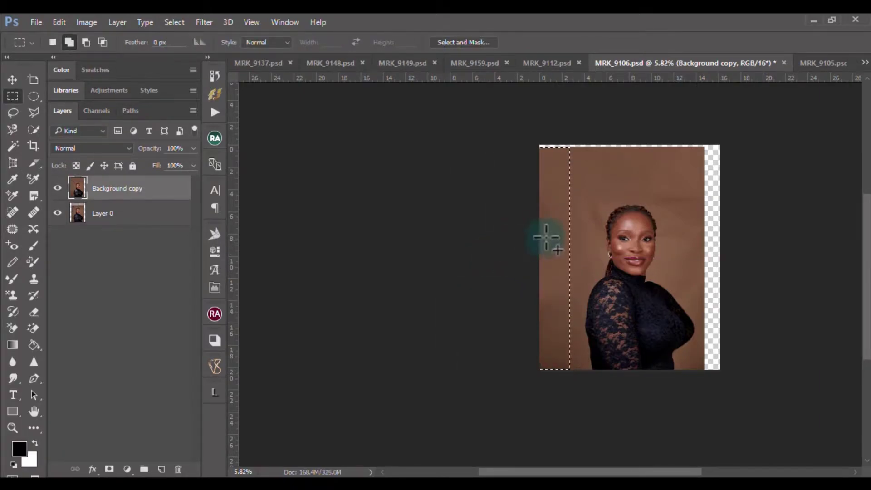
Fill the transparent gap along the canvas's right edge by stretching two full-height marquee selections outward, the second to about 207% width.
left_click_drag(731, 121, 697, 370)
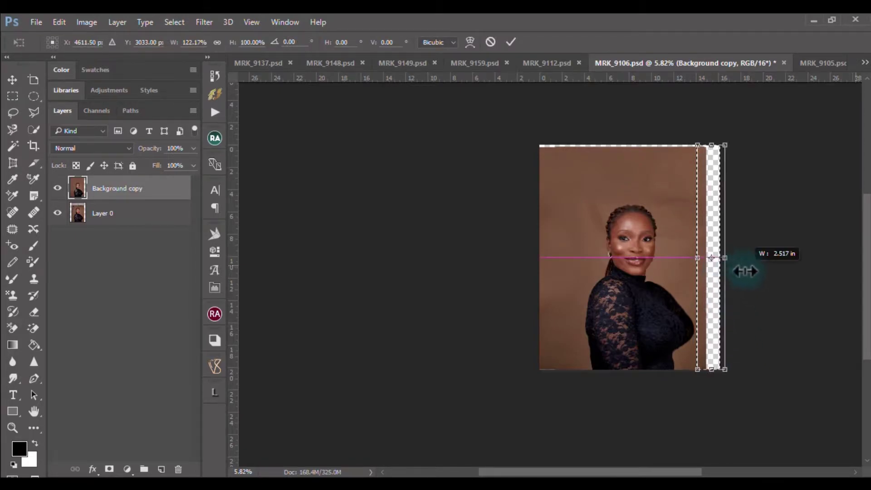
left_click_drag(754, 271, 754, 271)
key("Return")
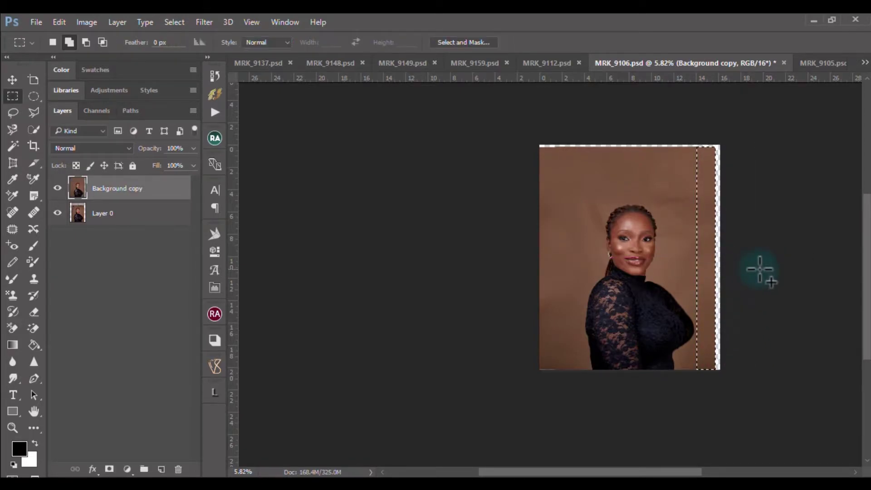
left_click_drag(734, 141, 703, 369)
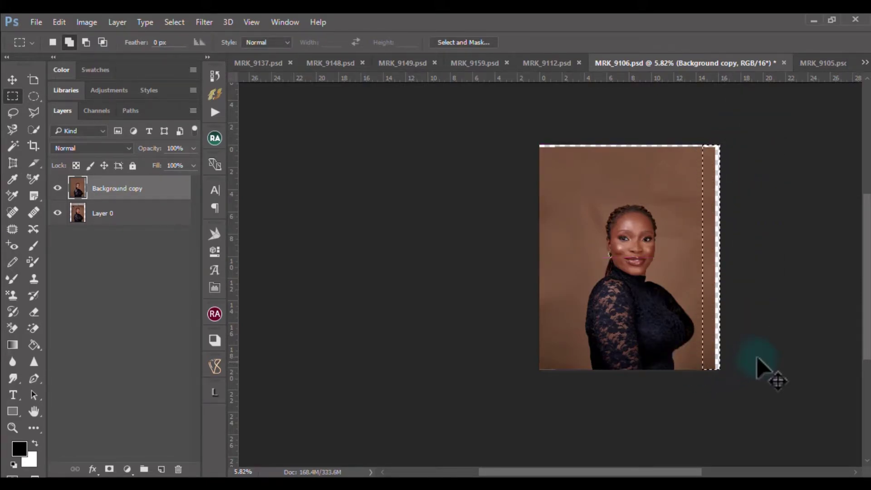
key("ctrl+t")
left_click_drag(721, 258, 739, 261)
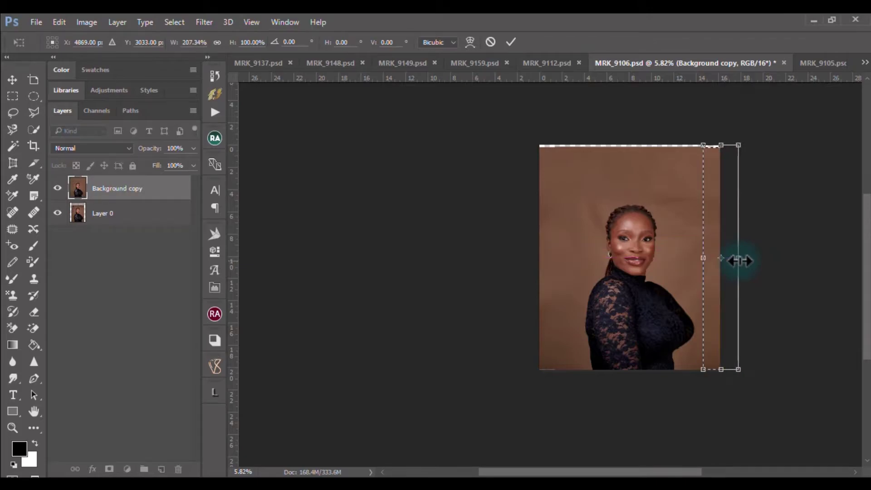
key("Return")
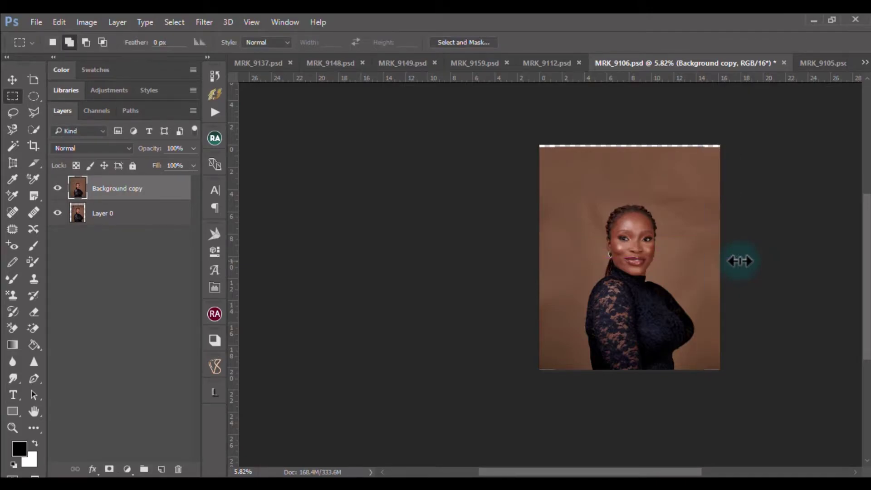
Select a full-width strip along the canvas's top edge and stretch it upward to about 129% height, covering the thin transparent gap.
left_click_drag(731, 129, 529, 165)
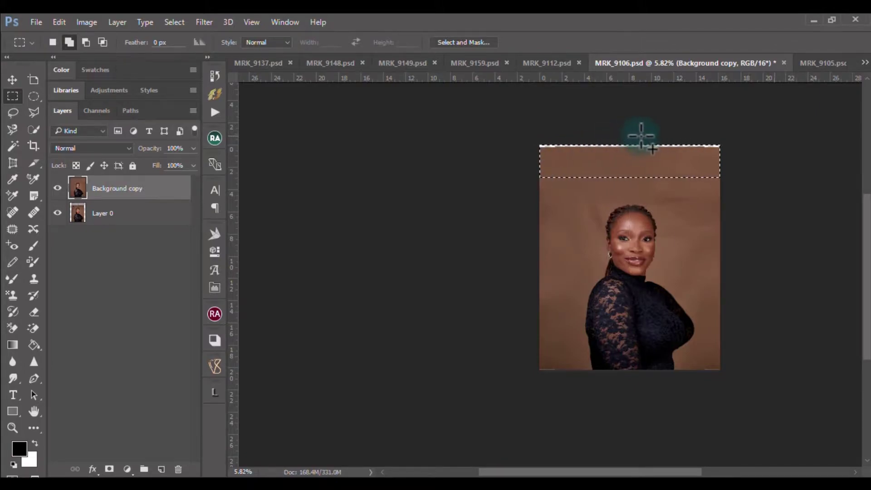
key("ctrl+t")
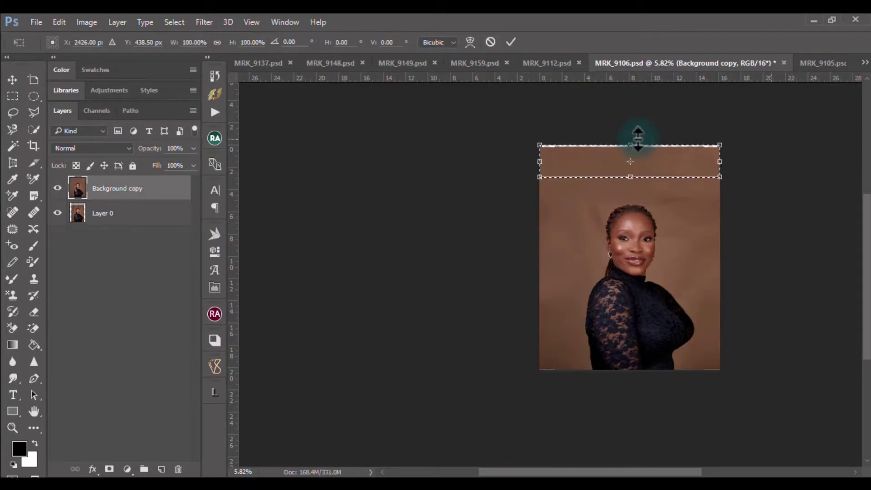
left_click_drag(636, 141, 638, 131)
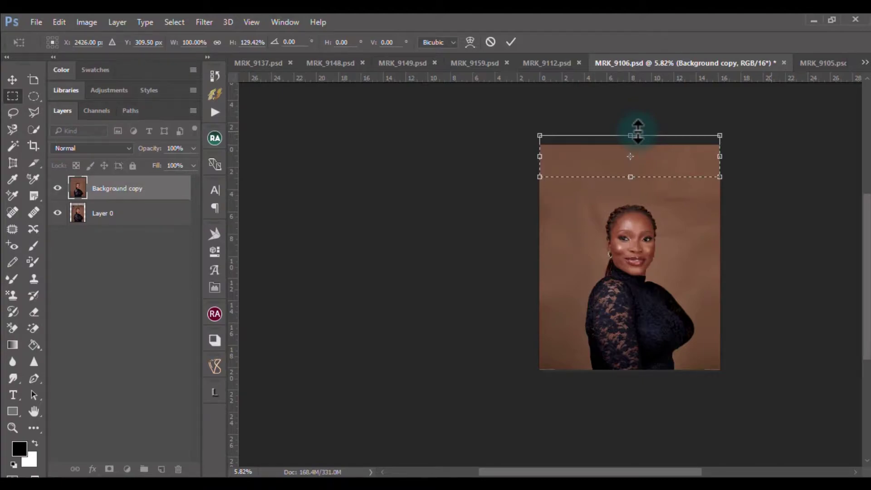
key("Escape")
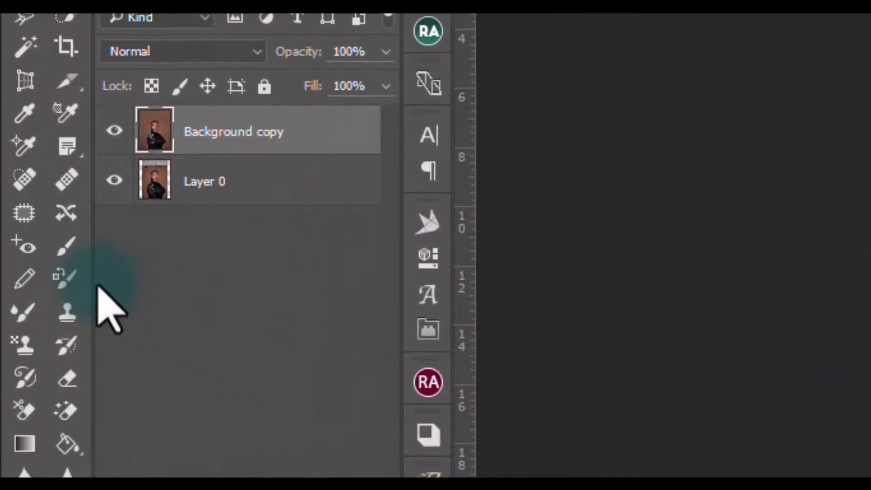
Clone clean backdrop over the leftover edge lines in the photo's lower corners using the Clone Stamp at brush size 700.
left_click(67, 312)
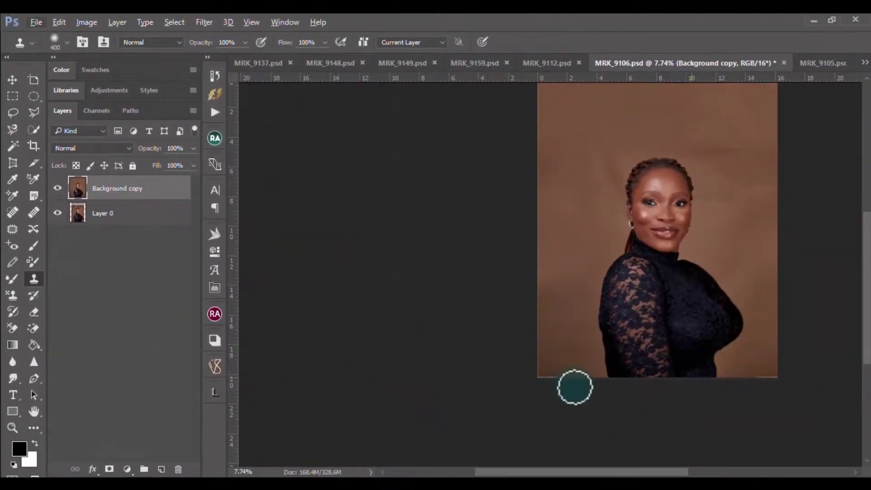
scroll(568, 385, "up", 3)
key("bracketright")
key("bracketright")
key("bracketright")
left_click(552, 303, "alt")
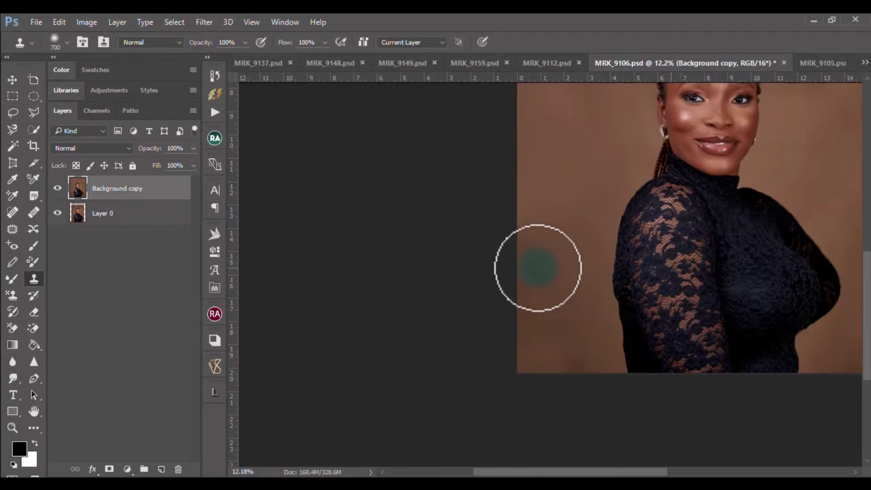
scroll(590, 277, "down", 3)
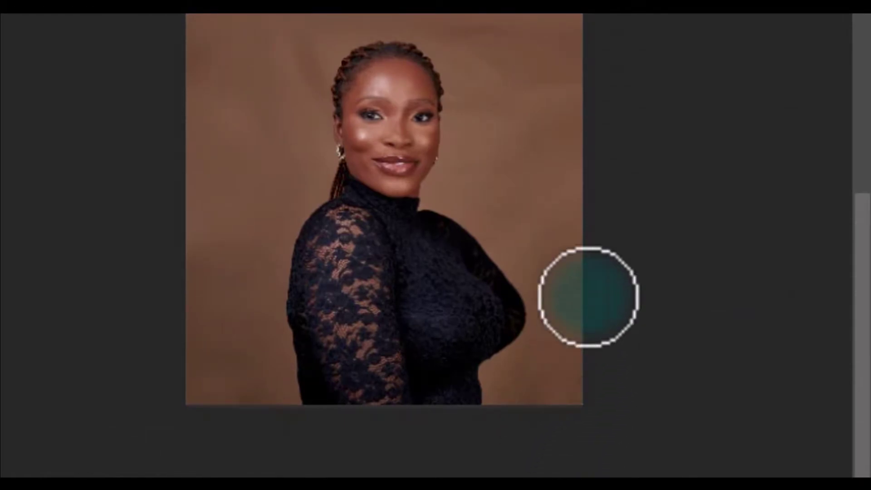
Start a Pen path where the dress's right side meets the photo's lower edge and trace up the lower waist.
scroll(575, 399, "up", 5)
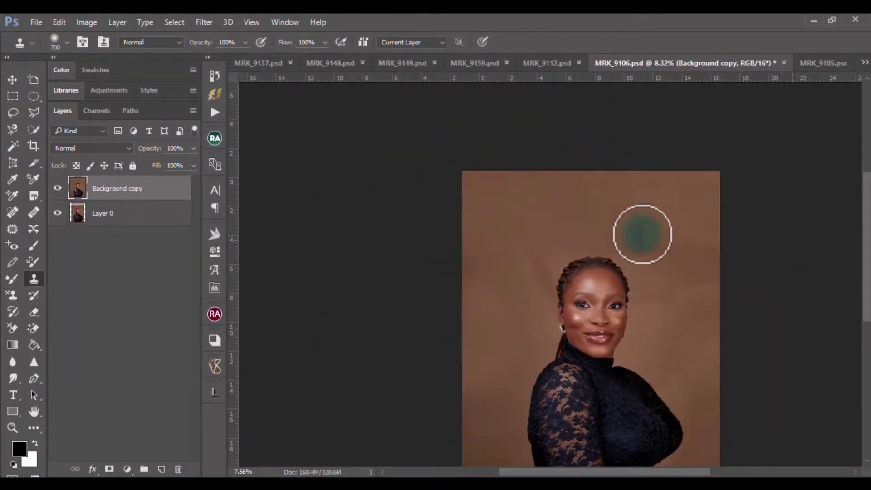
scroll(644, 232, "down", 2)
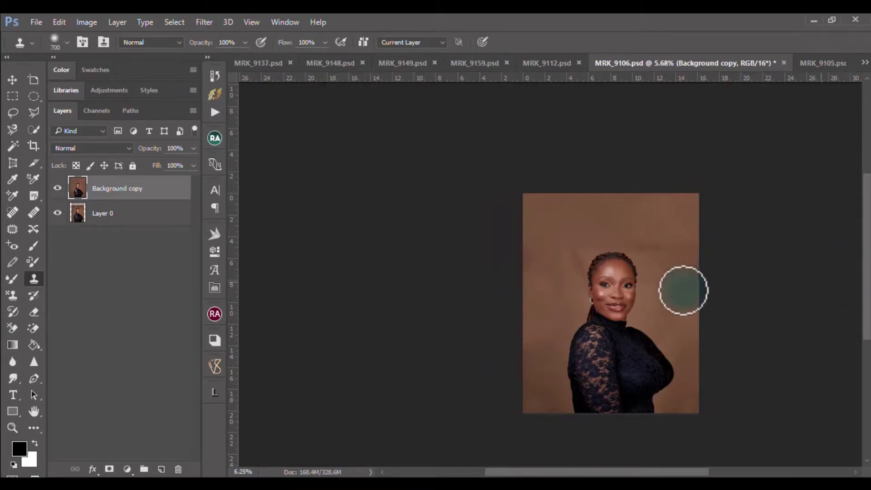
scroll(680, 293, "up", 6)
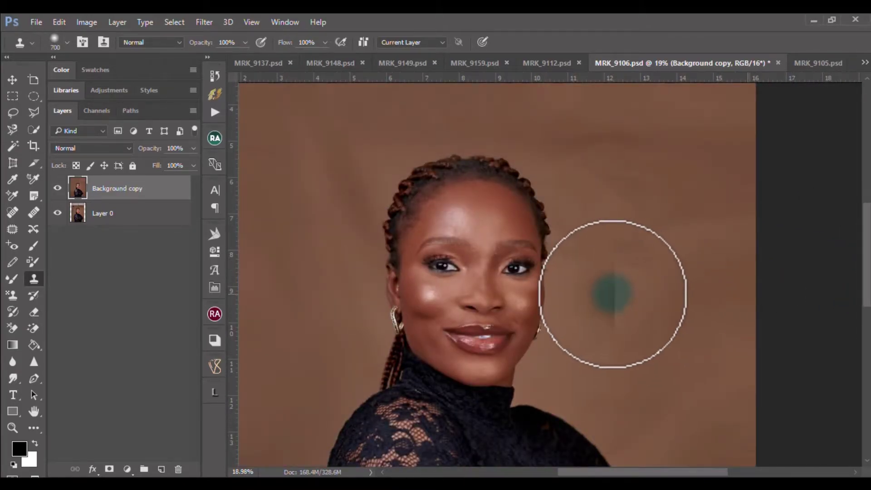
left_click(8, 82)
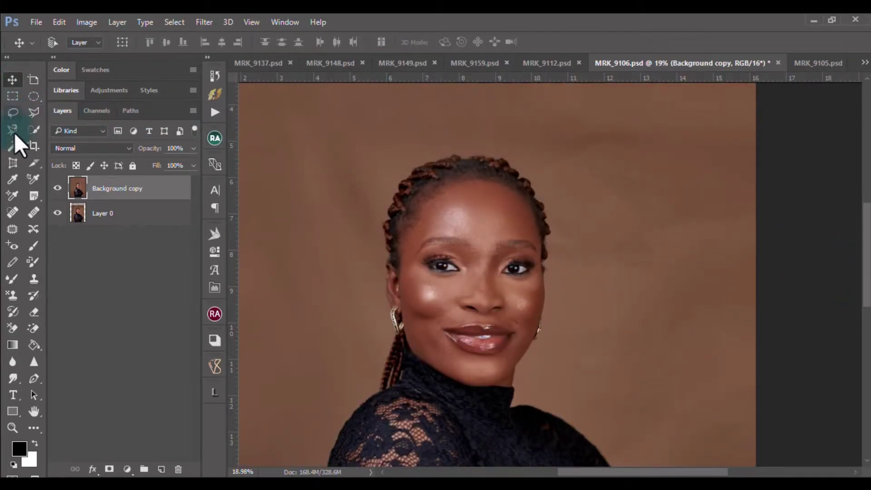
left_click(32, 376)
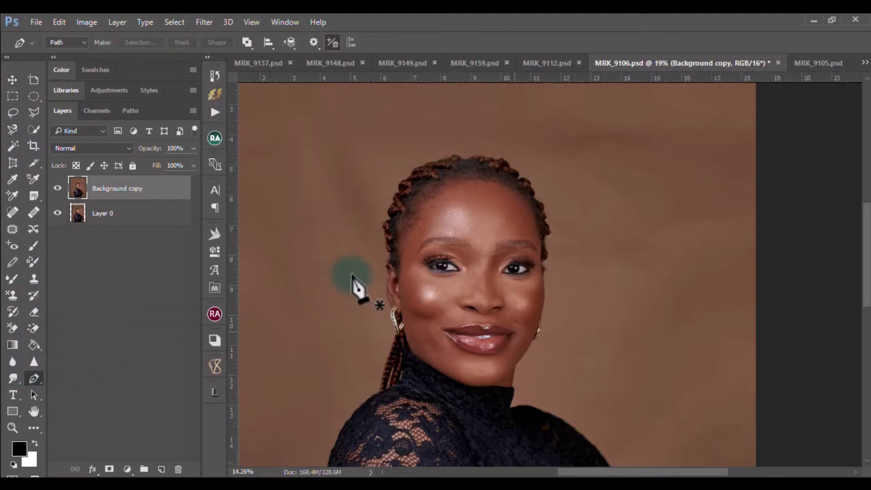
scroll(379, 287, "down", 5)
scroll(462, 266, "down", 2)
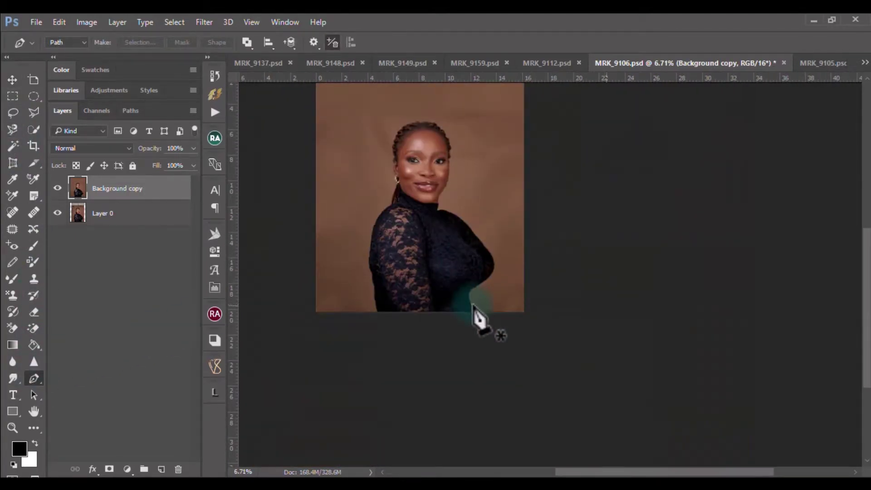
scroll(474, 313, "up", 8)
scroll(473, 308, "up", 4)
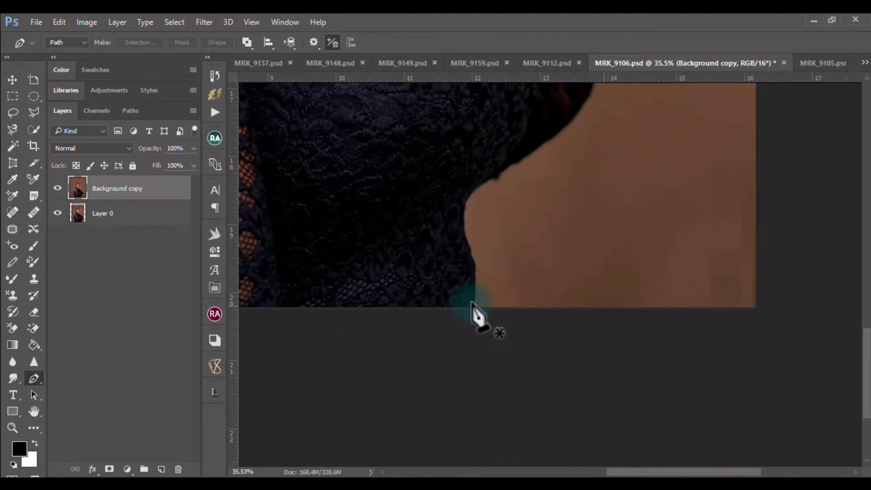
scroll(472, 303, "up", 2)
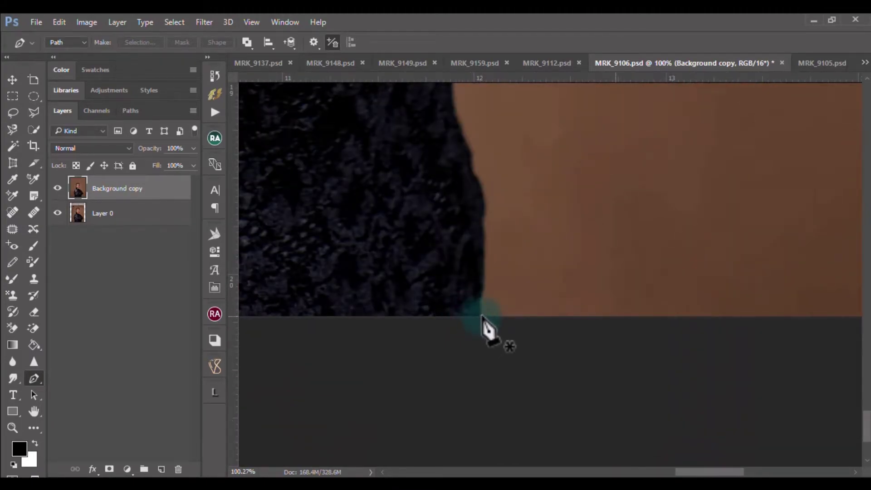
left_click(480, 316)
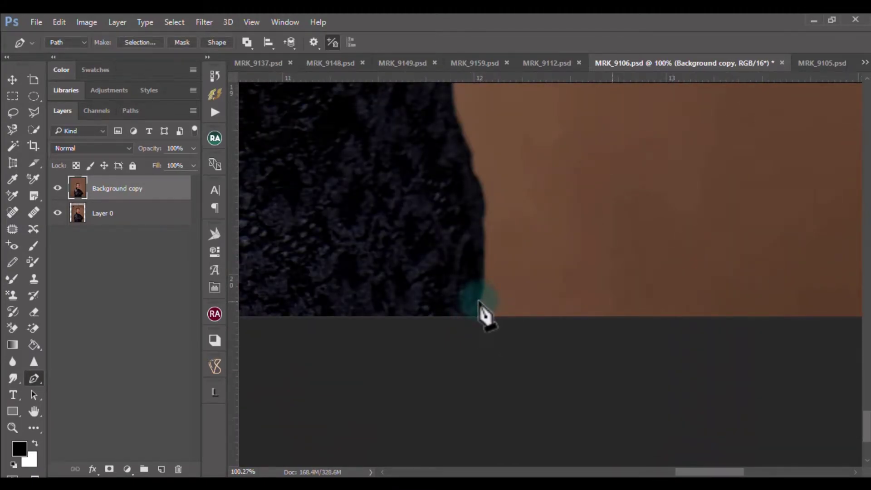
scroll(479, 302, "up", 3)
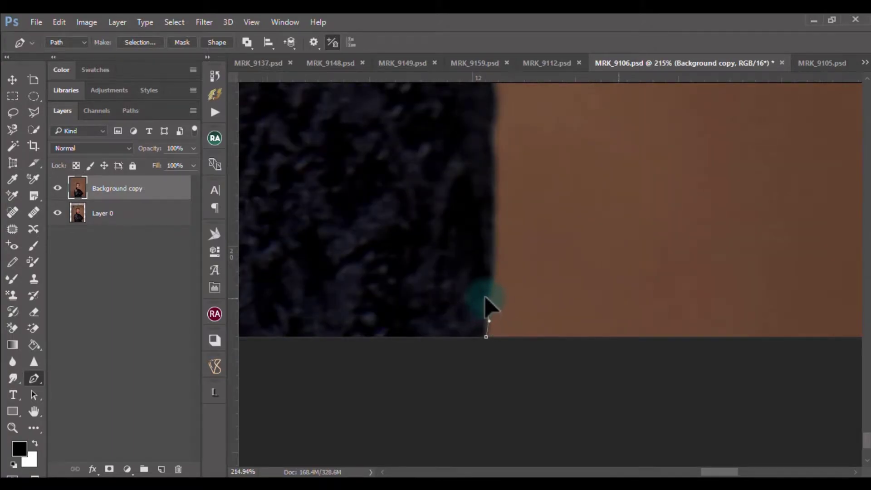
left_click_drag(485, 297, 486, 298)
left_click_drag(495, 255, 443, 399)
left_click(458, 246)
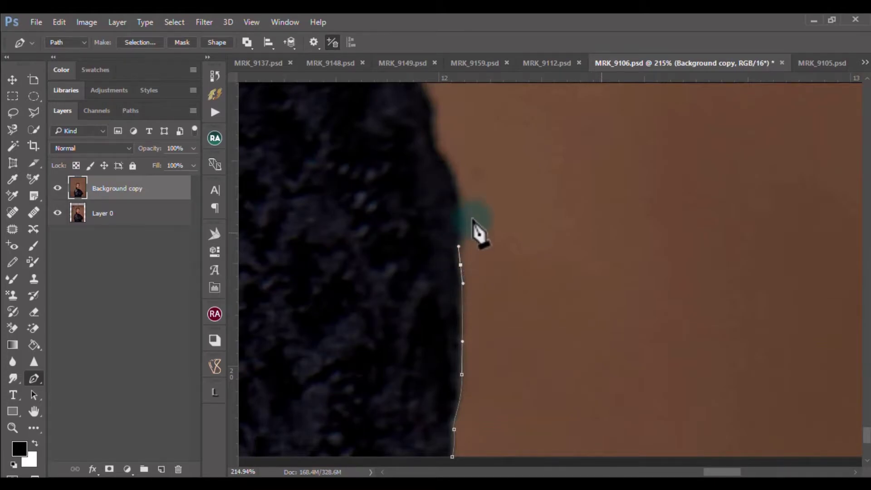
Continue the Pen path up the dress's right waistline to the notch beneath the bust.
left_click_drag(459, 186, 496, 327)
left_click(476, 271)
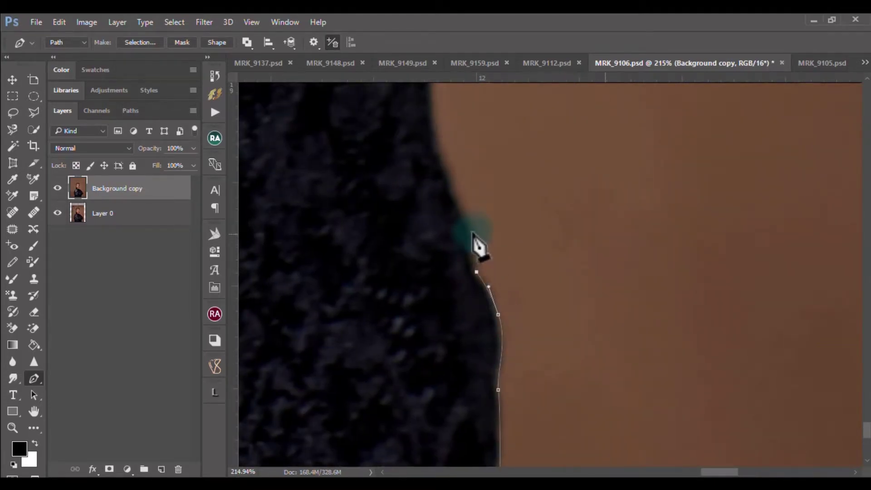
left_click(475, 229)
left_click_drag(448, 181, 489, 275)
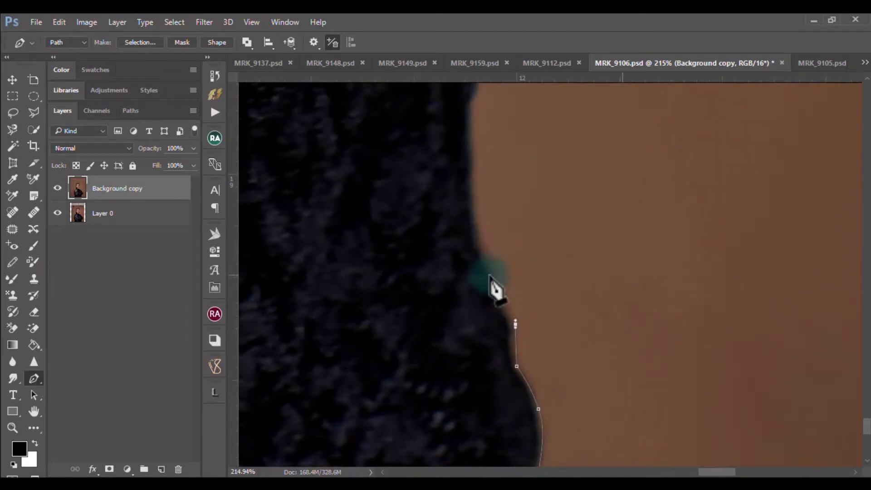
left_click_drag(477, 200, 474, 157)
left_click_drag(482, 246, 492, 400)
left_click(482, 264)
left_click_drag(495, 220, 494, 208)
left_click_drag(551, 186, 560, 333)
left_click_drag(533, 288, 582, 287)
Trace the Pen path along the curved underside of the bust to its front edge.
scroll(571, 369, "down", 4)
left_click(628, 251)
left_click_drag(644, 262, 670, 232)
left_click_drag(591, 284, 613, 275)
left_click_drag(654, 254, 672, 240)
left_click_drag(653, 250, 563, 422)
left_click_drag(683, 336, 697, 323)
left_click(562, 425, "ctrl")
left_click_drag(807, 239, 661, 307)
left_click_drag(635, 314, 655, 285)
left_click(713, 190)
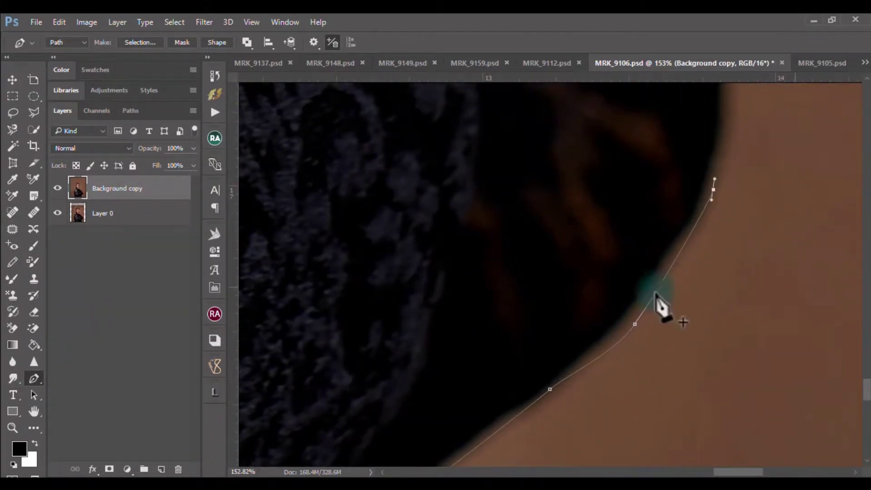
Carry the Pen path around the front of the bust and up the sloping dress edge toward the far shoulder.
left_click_drag(725, 210, 720, 368)
left_click(644, 225)
left_click_drag(620, 275, 595, 252)
scroll(595, 253, "down", 6)
scroll(575, 243, "up", 5)
left_click_drag(553, 224, 635, 318)
left_click_drag(565, 228, 548, 207)
left_click_drag(544, 203, 636, 331)
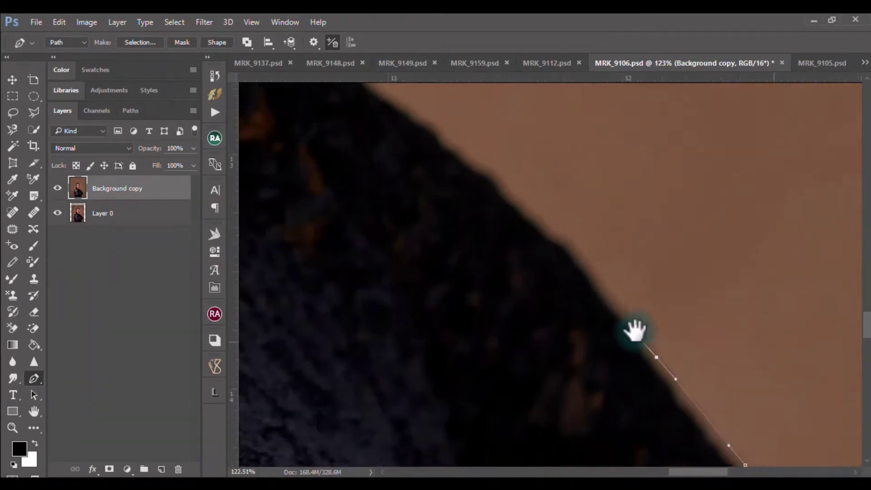
left_click_drag(580, 250, 568, 232)
left_click_drag(553, 226, 544, 226)
scroll(606, 327, "left", 5)
Trace the Pen path across the far shoulder and up the dress's high collar to the neck.
left_click(603, 342)
left_click(552, 322)
left_click(505, 297)
left_click(441, 288)
left_click(388, 294)
left_click(356, 301)
scroll(351, 317, "up", 3)
left_click(339, 351)
left_click(337, 323)
left_click_drag(358, 262, 421, 360)
left_click_drag(410, 271, 410, 252)
scroll(408, 219, "down", 3)
Continue the Pen path from the collar up the neck and along the jawline to the earring on the photo's right side.
left_click_drag(550, 317, 535, 326)
left_click(496, 317)
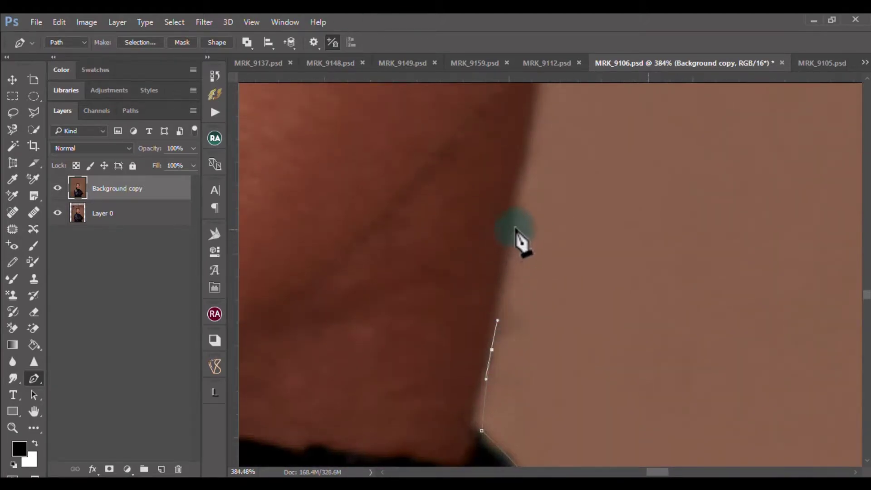
left_click_drag(528, 223, 529, 211)
scroll(539, 175, "up", 2)
left_click_drag(540, 175, 542, 336)
left_click(548, 289)
left_click_drag(608, 232, 620, 213)
left_click_drag(620, 213, 550, 339)
left_click(593, 275)
left_click(639, 189)
left_click(651, 181)
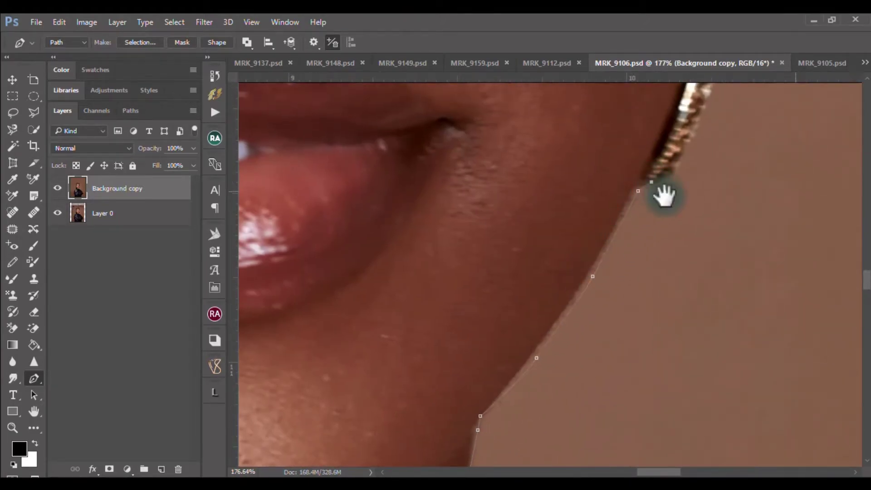
Outline the earring on the photo's right side and extend the path up the temple around the loose hairs beside the eye.
left_click_drag(615, 249, 607, 278)
scroll(608, 196, "up", 1)
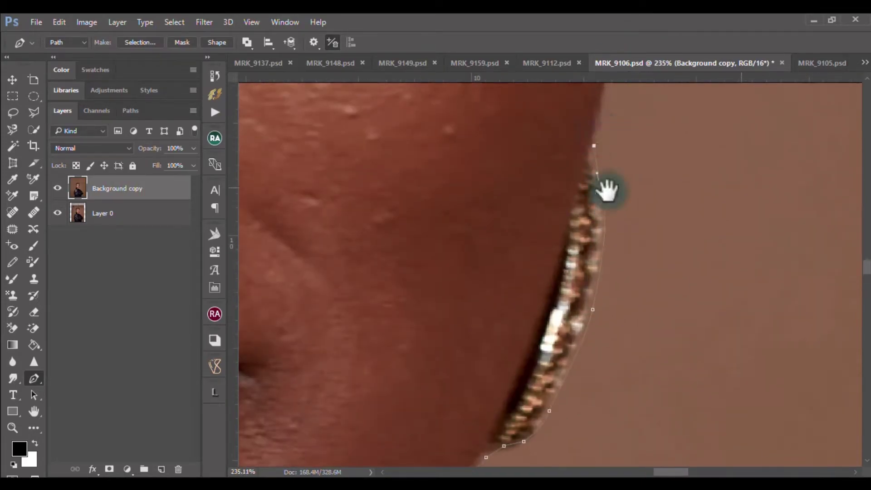
left_click_drag(605, 136, 612, 246)
scroll(618, 181, "up", 3)
left_click_drag(640, 219, 656, 287)
left_click_drag(686, 174, 730, 145)
scroll(735, 189, "down", 1)
scroll(703, 224, "down", 1)
scroll(635, 266, "down", 1)
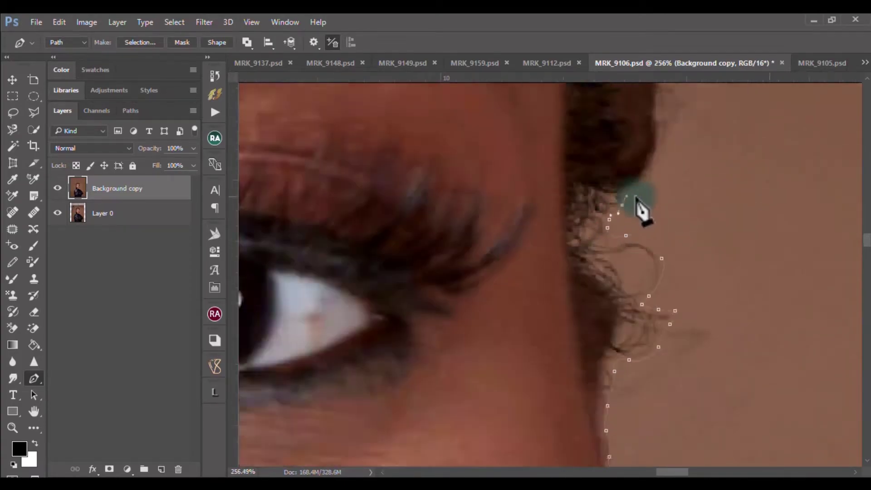
Trace the Pen path outside the braids and flyaway hairs from the right temple up to the crown.
scroll(642, 210, "down", 1)
scroll(687, 229, "up", 10)
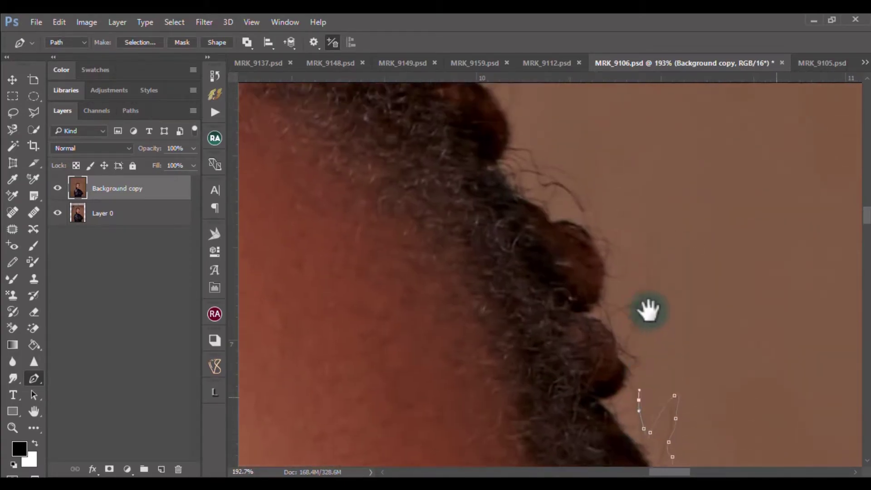
left_click_drag(648, 307, 694, 314)
left_click_drag(646, 322, 626, 291)
scroll(680, 321, "down", 3)
left_click_drag(497, 233, 467, 243)
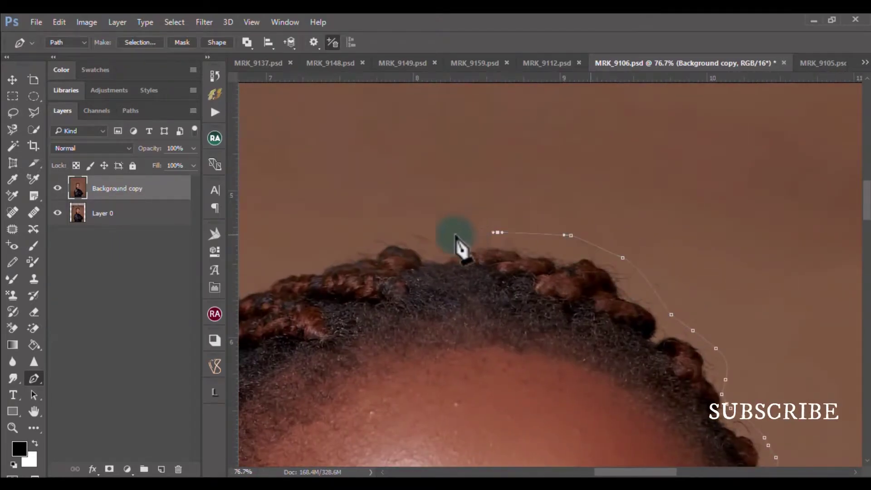
Carry the Pen path over the crown and down the left side of the hair to the ear.
left_click_drag(374, 246, 356, 272)
scroll(349, 290, "down", 3)
left_click(342, 317)
scroll(354, 304, "down", 3)
left_click(377, 291)
scroll(382, 317, "down", 3)
left_click(391, 363)
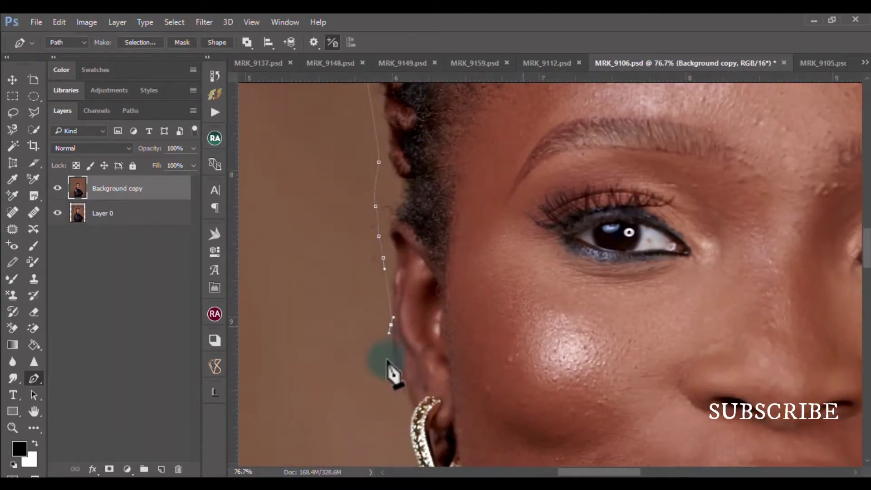
Extend the Pen path from the left ear down the outer edge of the hanging braids to the lace-covered shoulder.
scroll(399, 372, "down", 3)
left_click(427, 385)
scroll(453, 295, "down", 3)
left_click(418, 389)
scroll(417, 398, "up", 5)
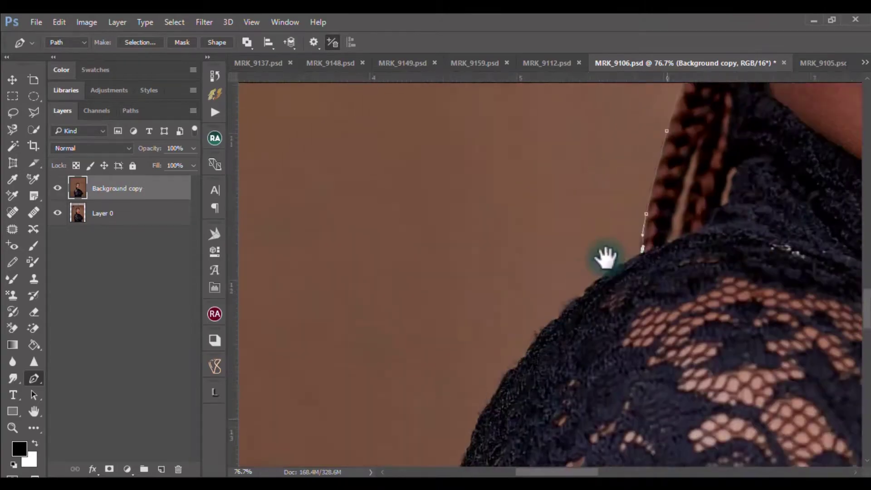
Continue the Pen path over the lace-covered shoulder and down the outer sleeve and back to just below the photo's lower edge.
left_click_drag(590, 279, 522, 218)
scroll(522, 218, "down", 3)
left_click(521, 194)
left_click(501, 233)
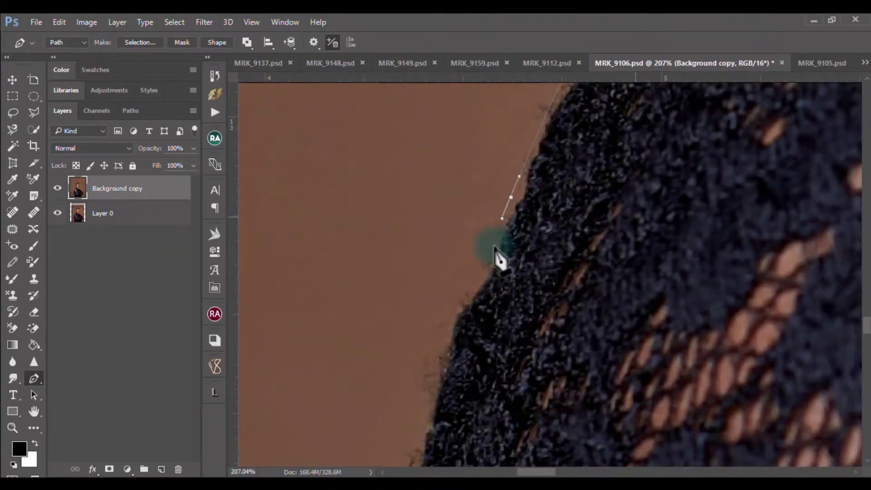
left_click(472, 226)
scroll(497, 229, "down", 3)
left_click(455, 215)
left_click(449, 263)
left_click(469, 368)
scroll(469, 295, "down", 5)
left_click(467, 211)
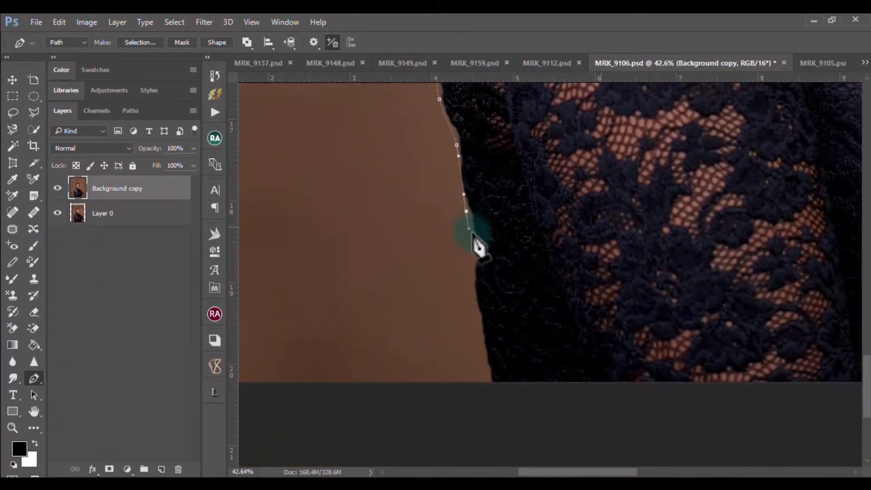
left_click(504, 405)
Close the Pen path beneath the photo's lower edge and convert it into a selection around the woman.
scroll(735, 334, "right", 5)
left_click(735, 334)
scroll(735, 272, "down", 6)
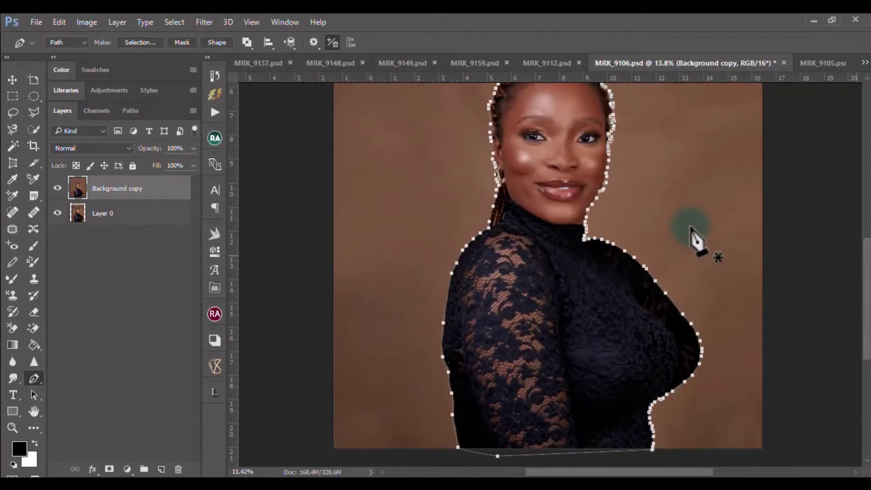
left_click_drag(695, 208, 622, 314)
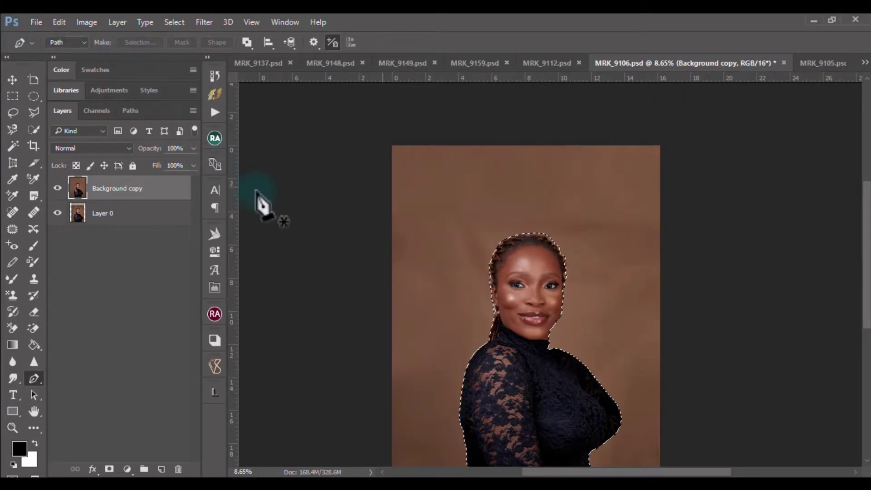
scroll(504, 236, "down", 2)
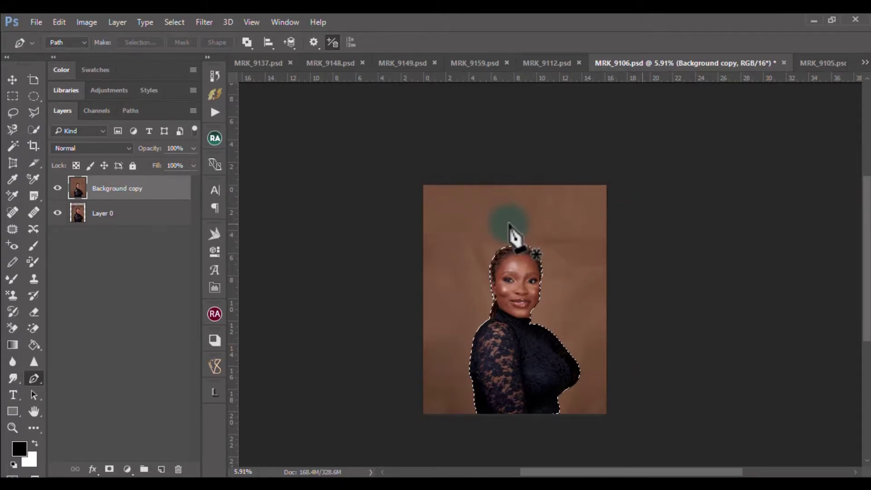
Invert the selection so it covers the backdrop and feather it by 4 pixels.
key("shift+F6")
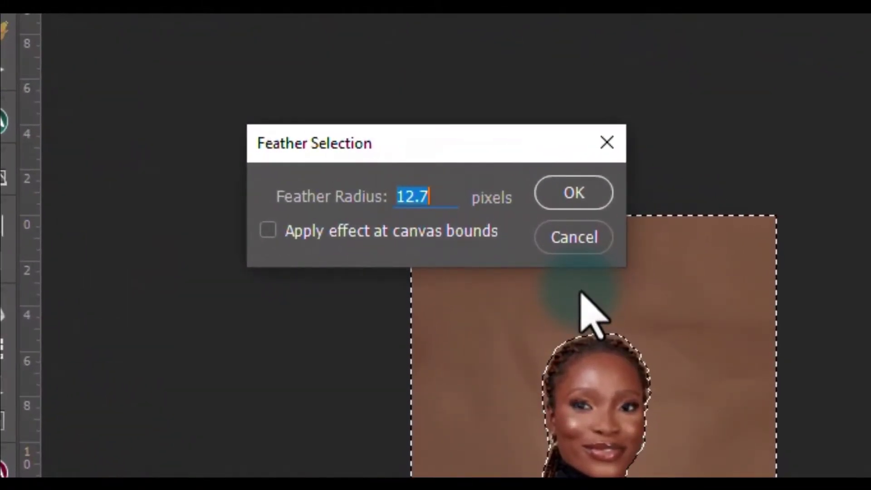
type("4")
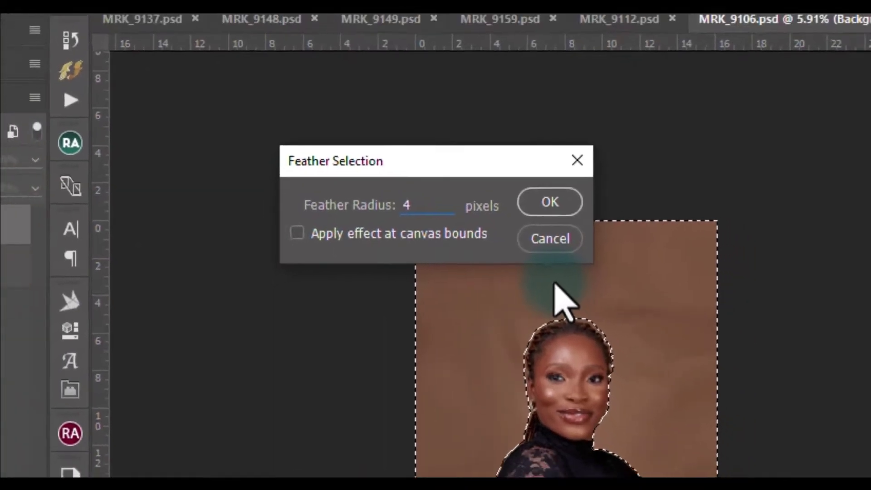
key("Return")
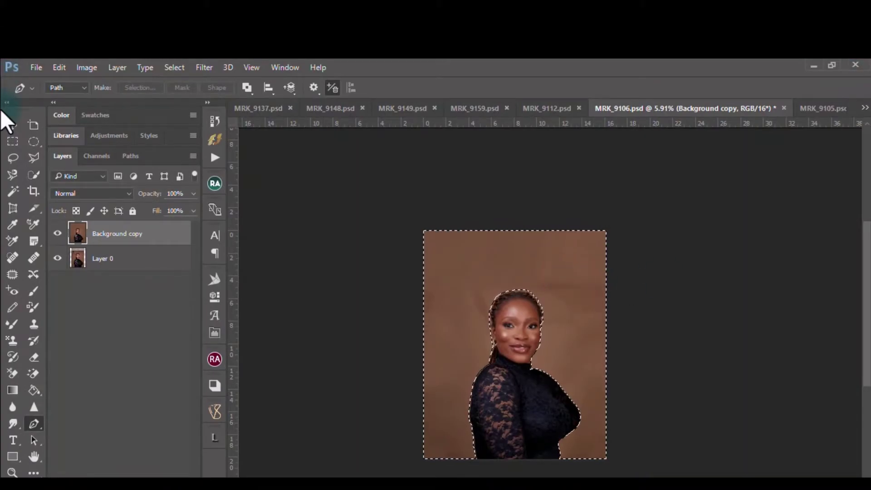
Pick the Mixer Brush and copy the selected backdrop onto a new layer above the portrait.
left_click(12, 126)
scroll(538, 352, "up", 3)
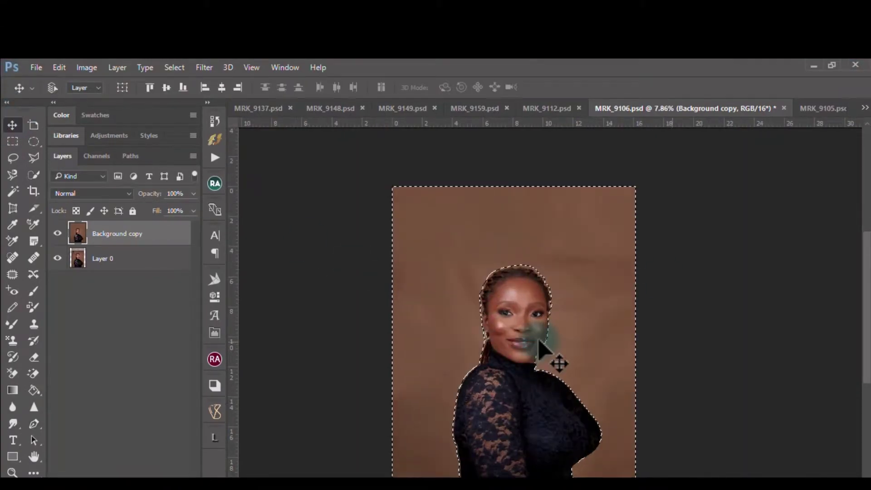
scroll(538, 343, "up", 1)
scroll(539, 342, "down", 3)
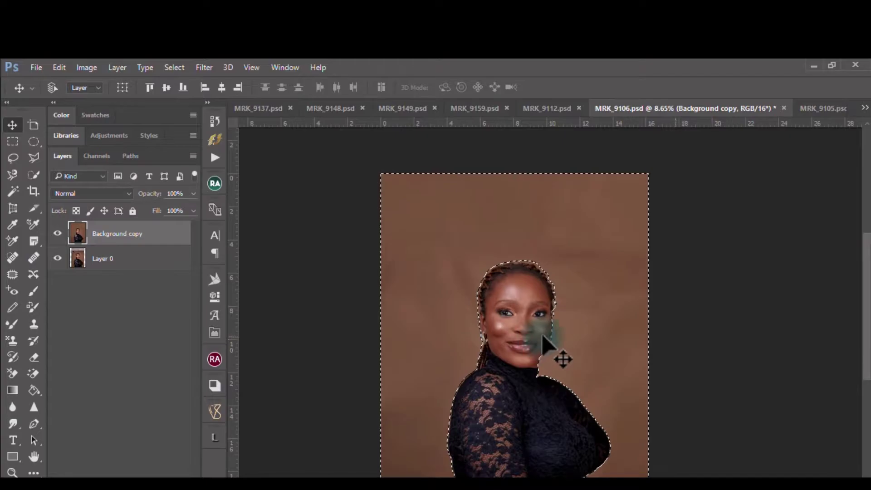
left_click(35, 358)
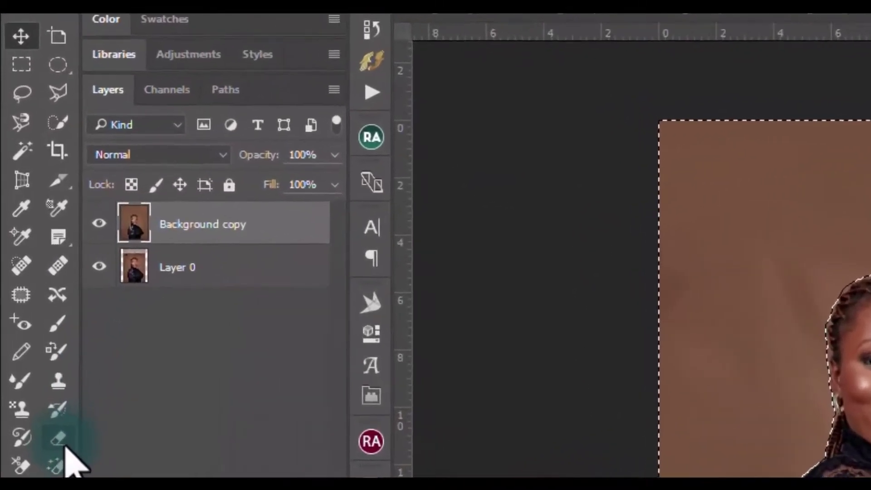
left_click(21, 380)
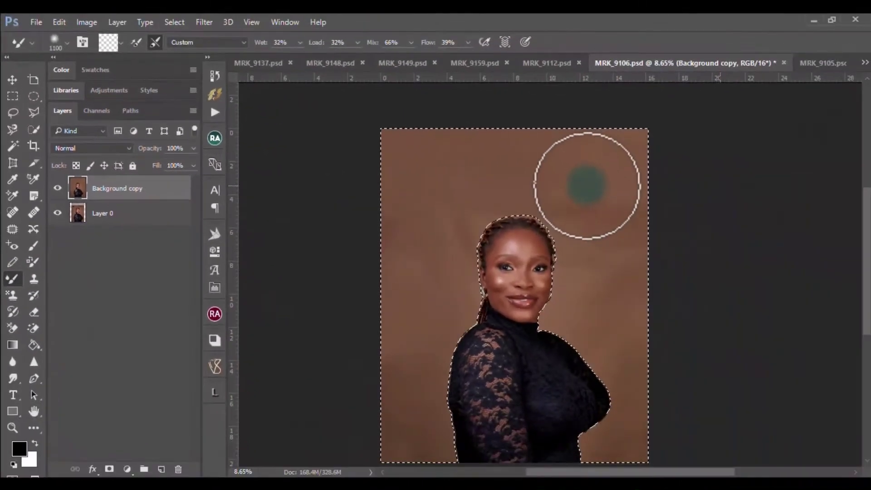
scroll(587, 185, "up", 1)
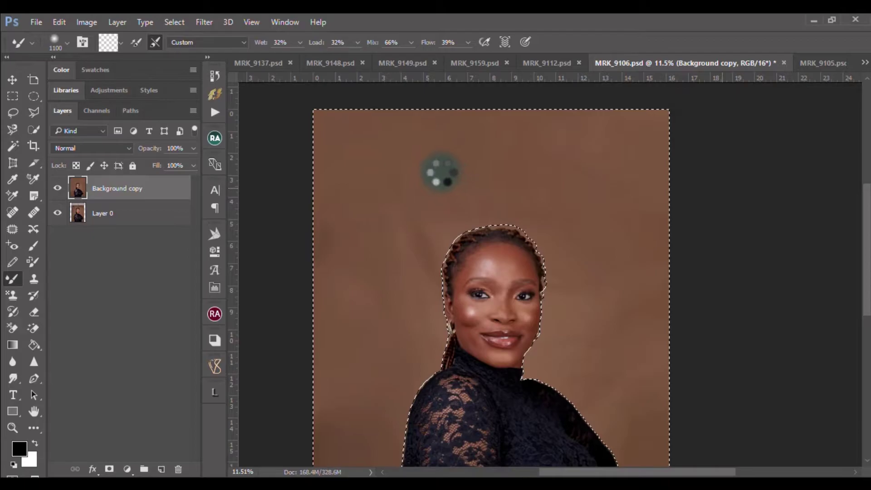
scroll(440, 171, "down", 2)
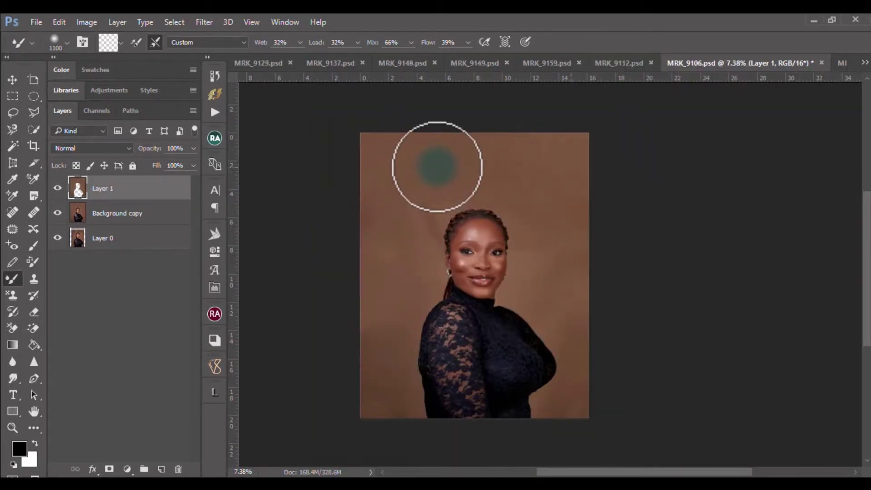
Apply a light Gaussian Blur to the new backdrop layer.
left_click(11, 79)
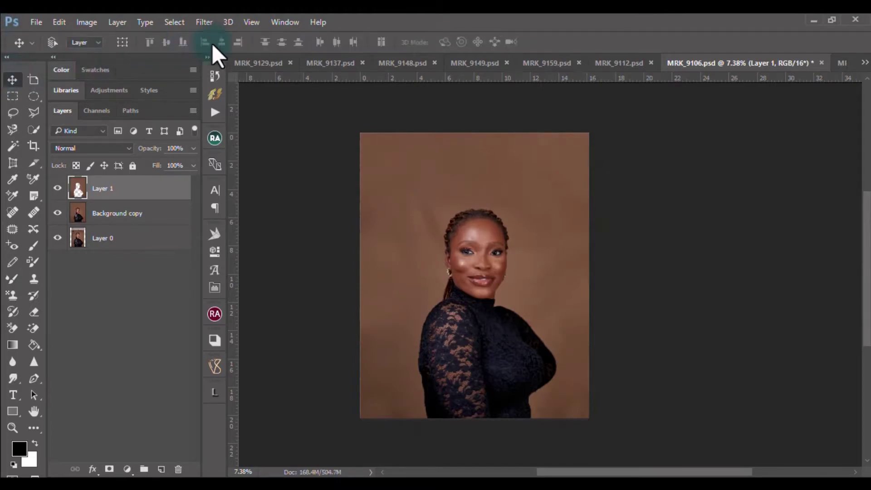
left_click(210, 23)
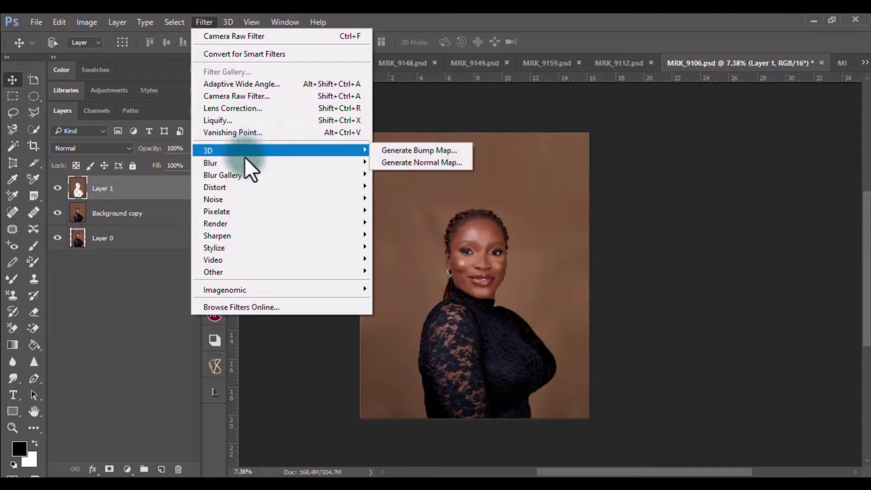
mouse_move(254, 162)
left_click(394, 209)
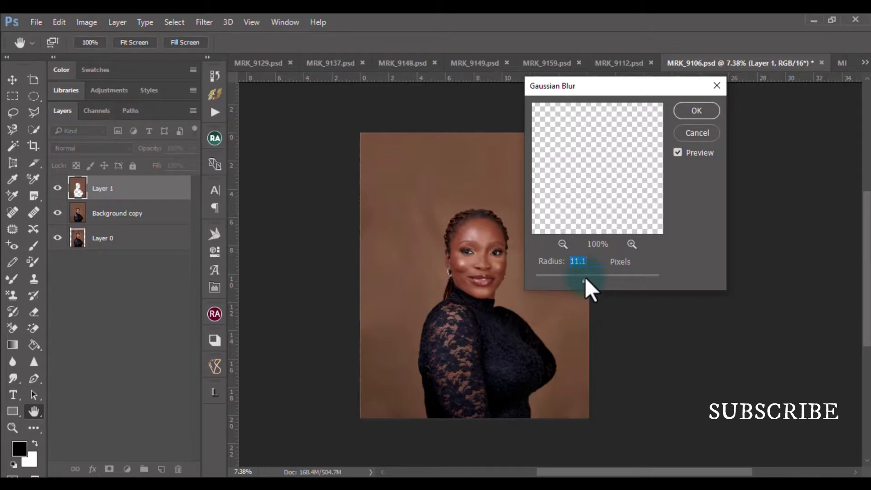
mouse_move(586, 279)
left_mouse_down()
mouse_move(622, 280)
mouse_move(578, 280)
left_mouse_up()
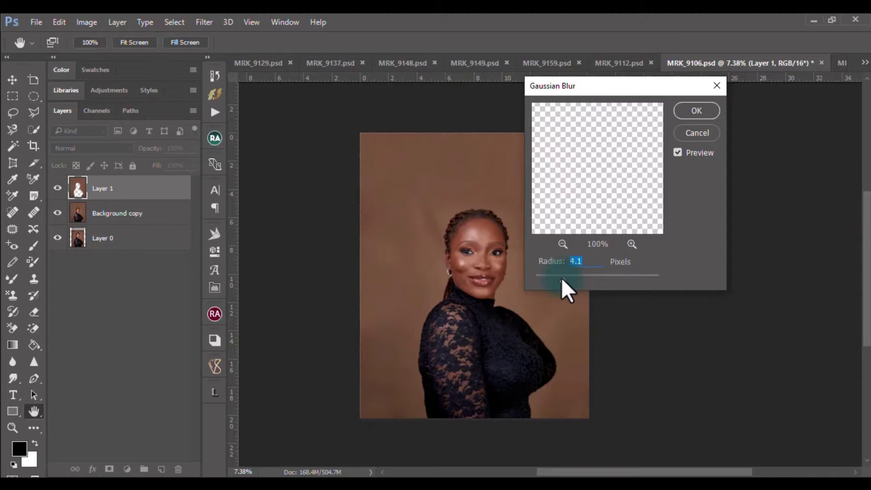
left_click_drag(562, 279, 567, 281)
left_click(690, 111)
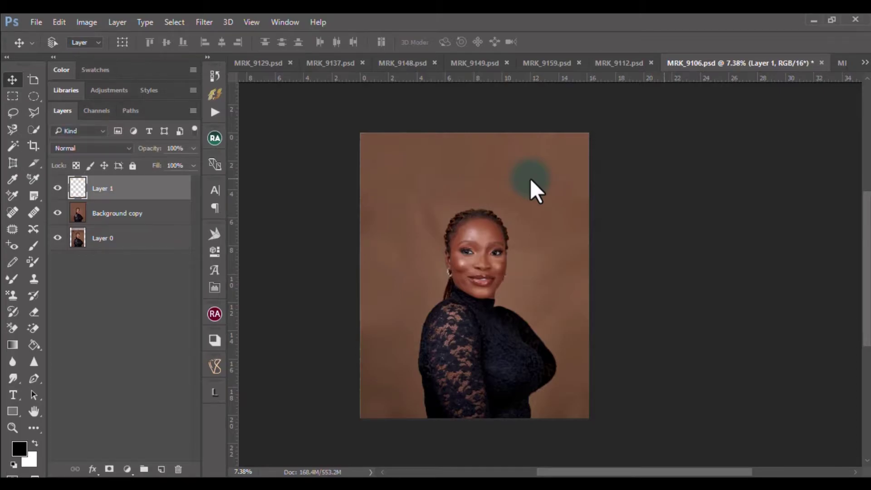
Examine the backdrop around the hair and across the whole portrait, comparing layers by switching their visibility off and on.
scroll(470, 241, "up", 3)
scroll(415, 234, "up", 2)
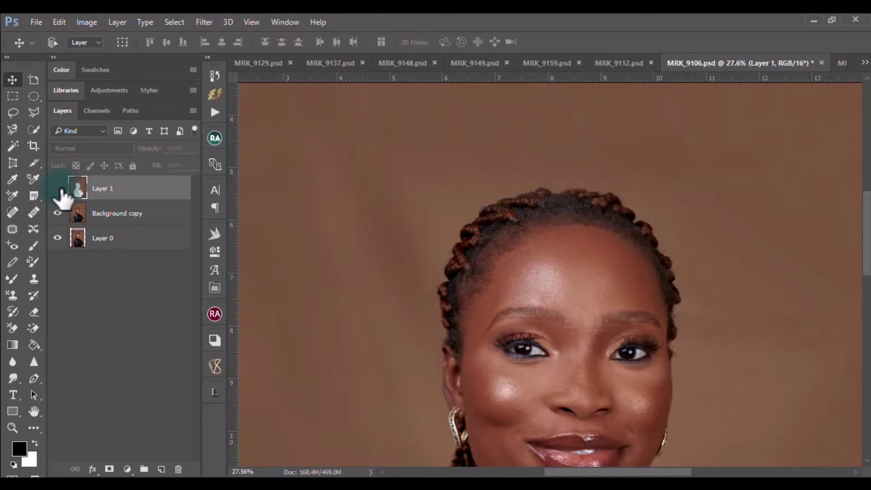
scroll(426, 249, "up", 2)
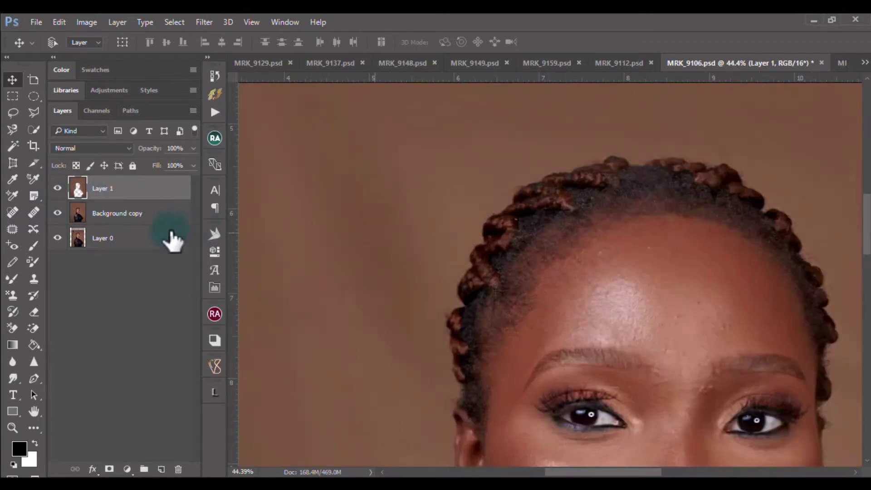
left_click(59, 214)
left_click(59, 213)
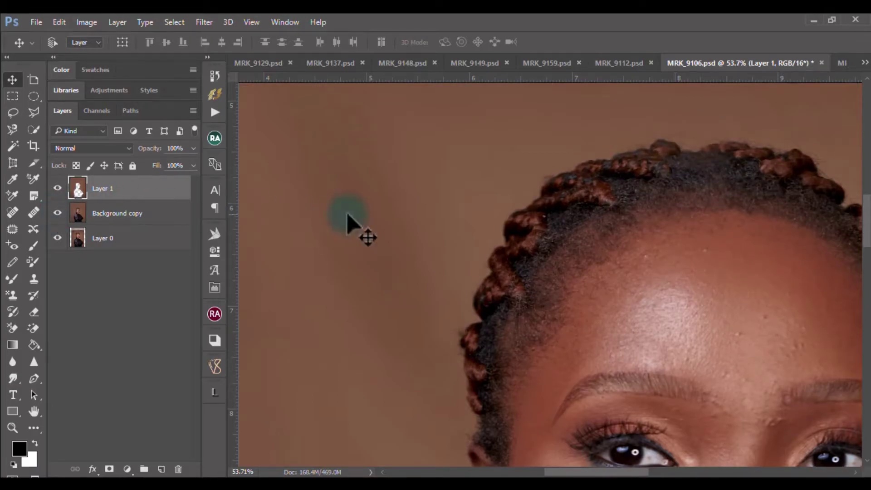
scroll(347, 212, "down", 5)
scroll(346, 211, "down", 1)
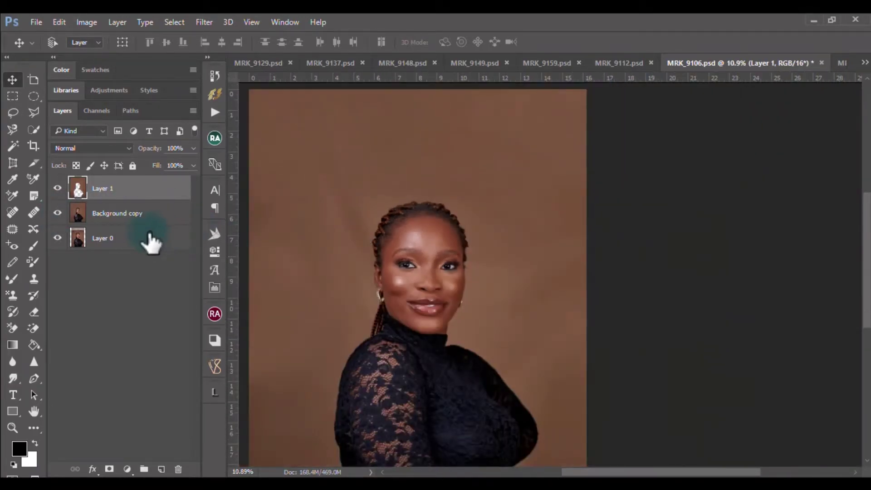
left_click(59, 239, "alt")
left_click(59, 239, "alt")
scroll(510, 214, "down", 2)
Apply Surface Blur to the backdrop layer, with the radius and threshold both set somewhat below 75.
left_click(204, 22)
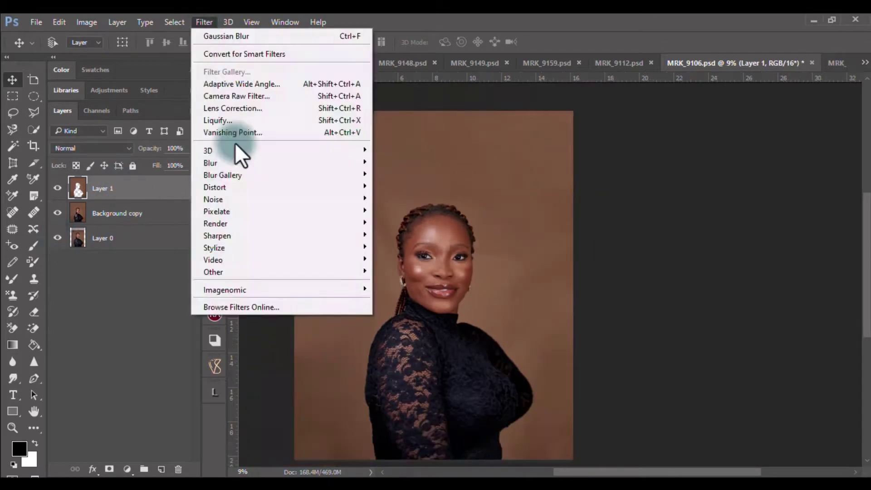
left_click(399, 286)
left_click_drag(436, 89, 637, 104)
left_click_drag(554, 302, 625, 318)
left_click_drag(555, 335, 583, 333)
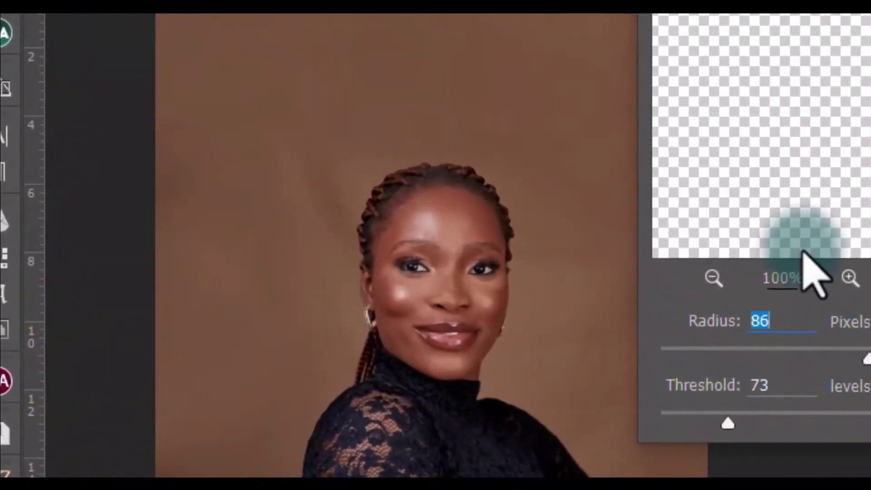
left_click_drag(865, 358, 843, 356)
left_click_drag(724, 423, 734, 425)
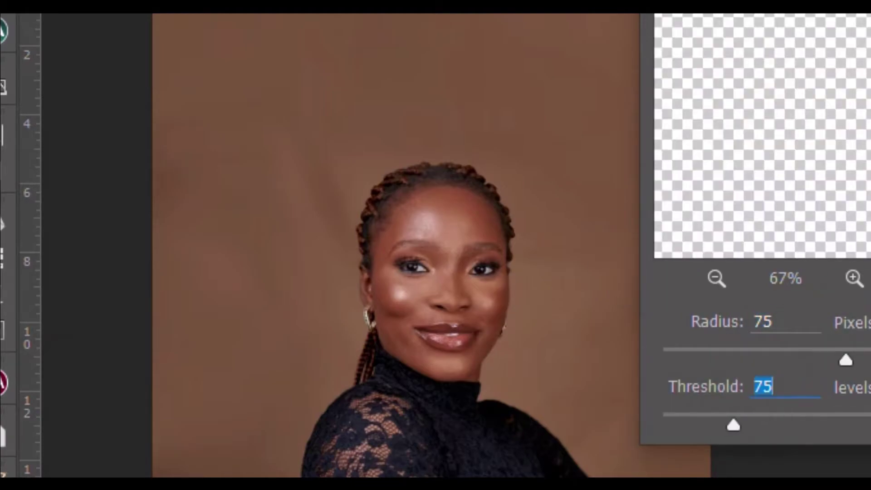
left_click_drag(846, 360, 826, 360)
left_click_drag(734, 425, 722, 425)
mouse_move(826, 360)
left_mouse_down()
mouse_move(834, 360)
mouse_move(825, 359)
left_mouse_up()
key("Return")
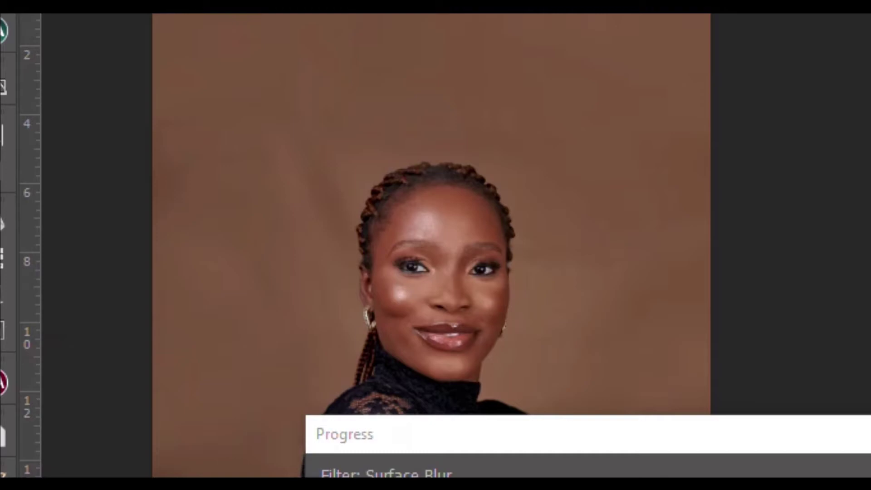
left_click_drag(599, 439, 732, 223)
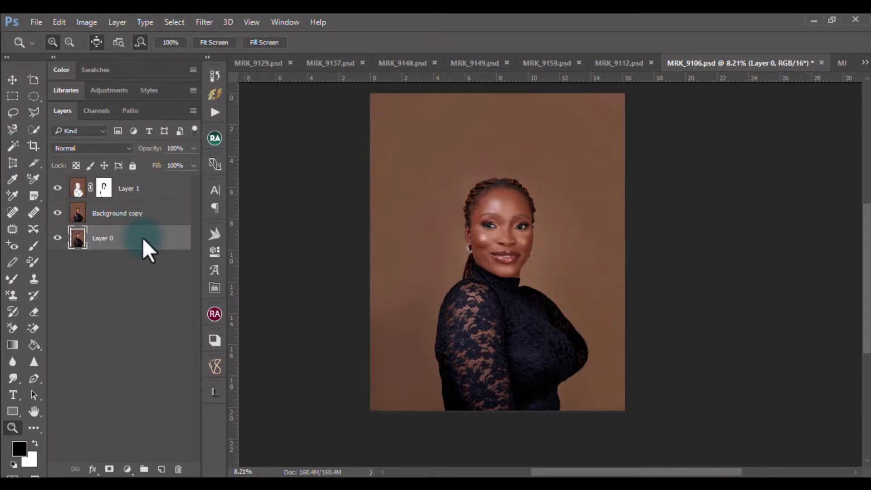
Stamp all visible layers into a new merged layer at the top of the stack and select all four layers.
left_click(169, 193)
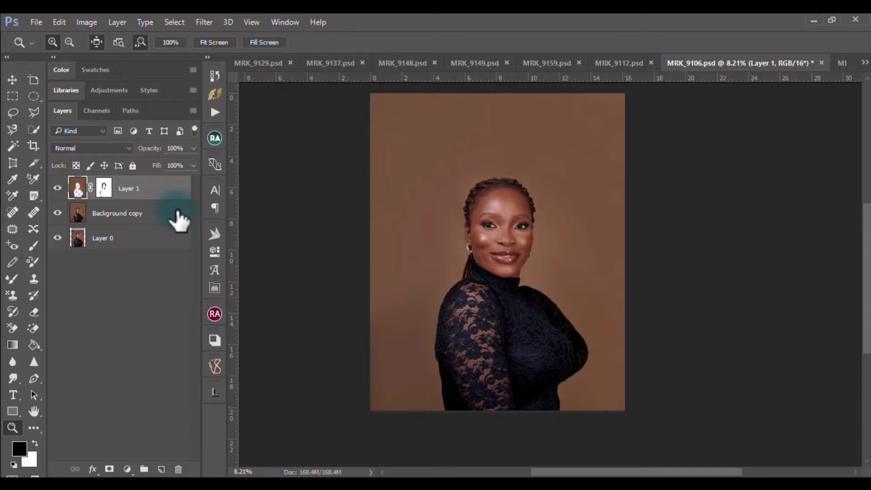
key("ctrl+alt+shift+e")
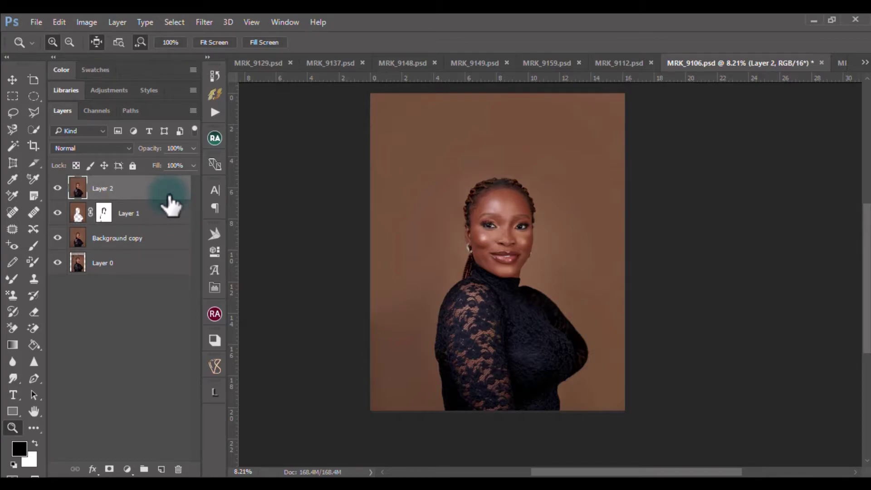
left_click(167, 216, "ctrl")
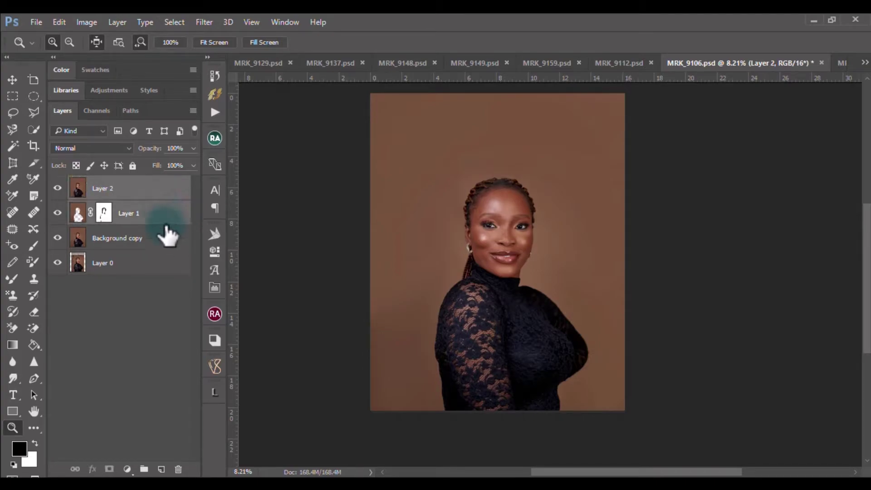
left_click(154, 268, "shift")
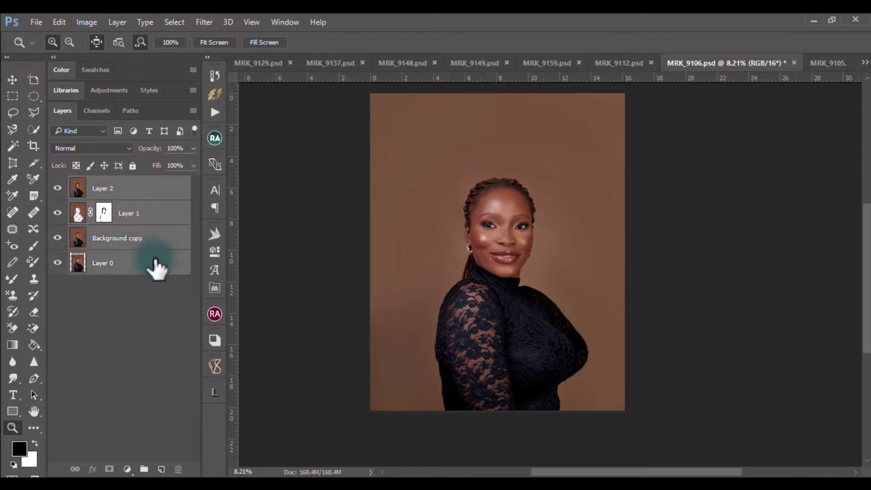
Show only the merged top layer by hiding the three layers beneath it.
left_click(61, 188)
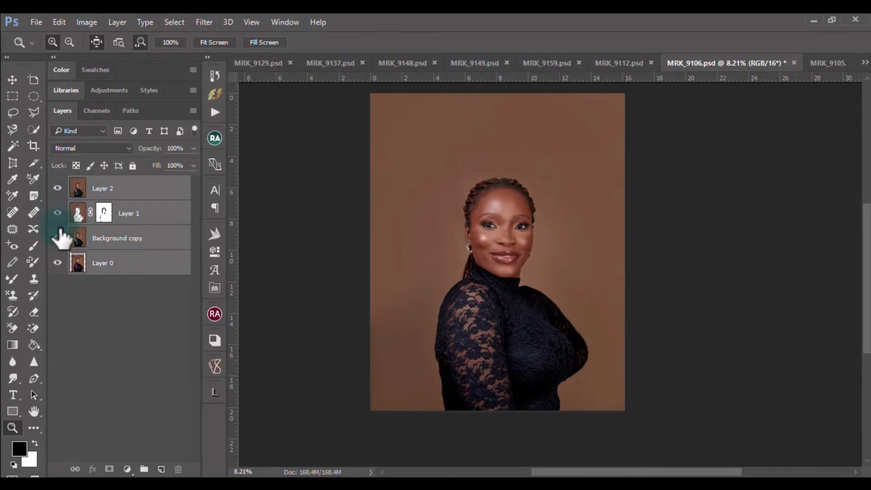
key("super")
key("super")
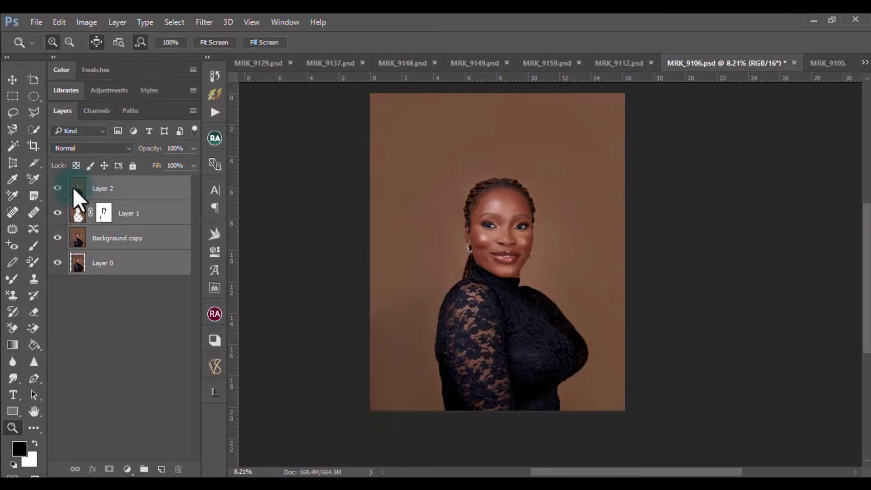
left_click(57, 189, "alt")
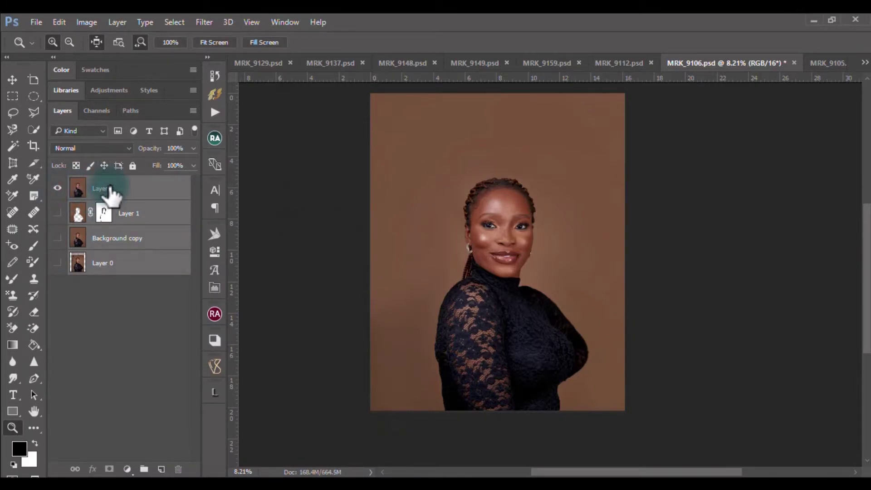
Group the three hidden layers beneath the merged top layer, leaving the merged layer outside the group.
left_click(121, 213)
left_click(137, 267, "shift")
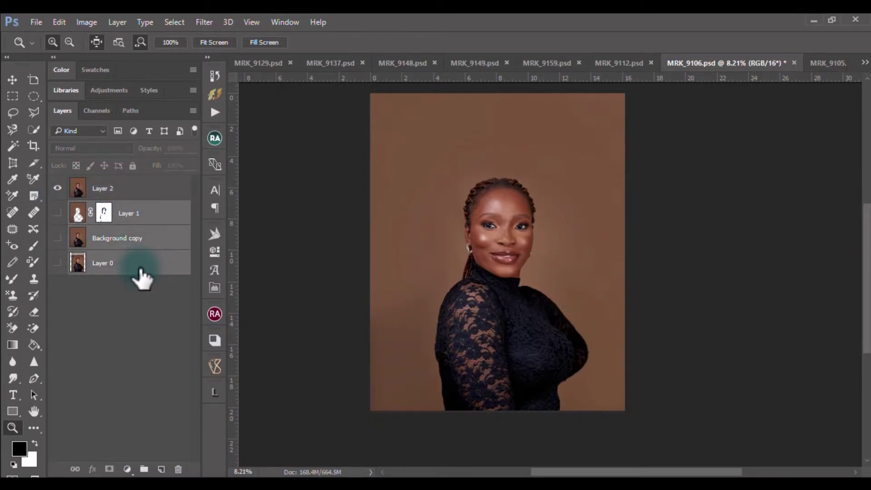
key("ctrl+g")
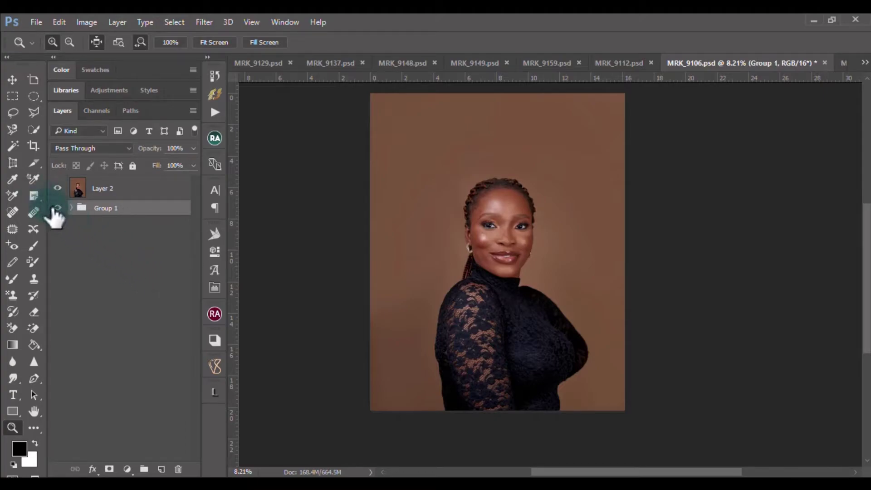
left_click(70, 208)
left_click(70, 207)
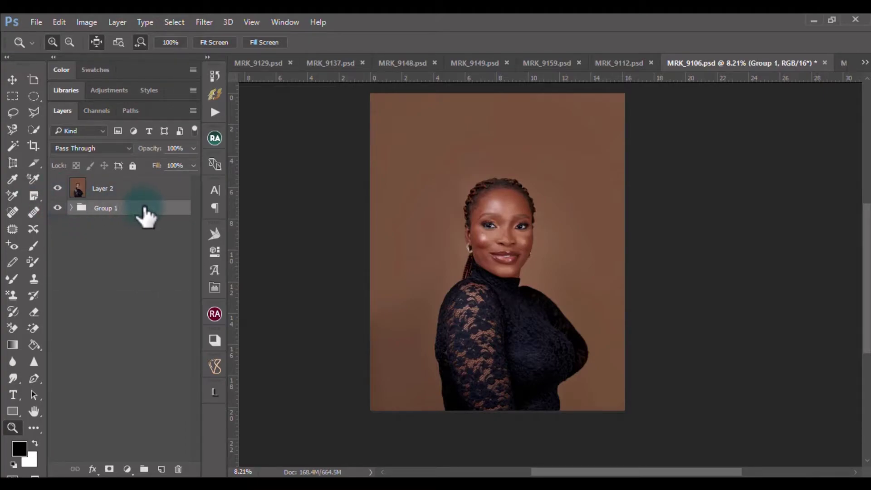
Duplicate the merged top layer, with the Beauty Retouch actions at hand.
left_click(145, 190)
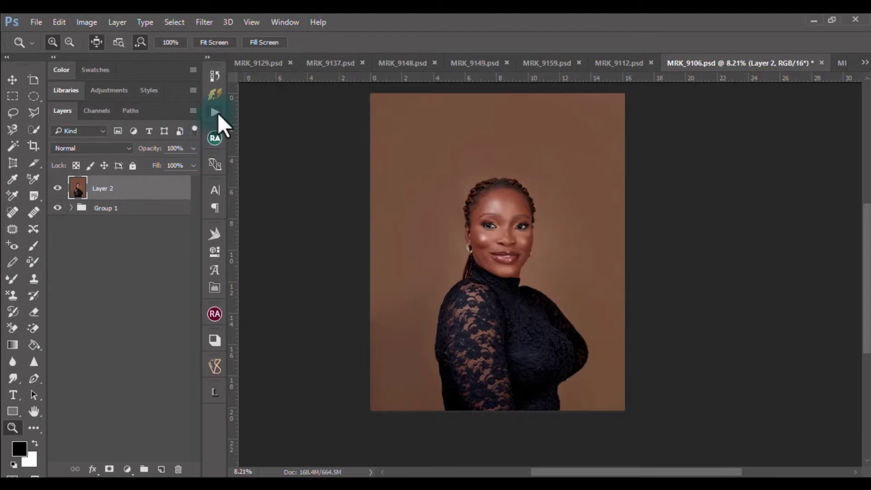
left_click(217, 136)
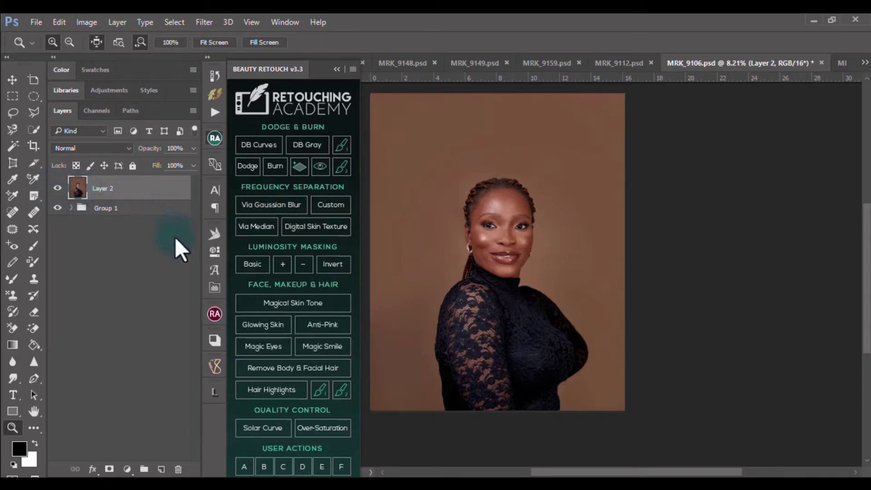
key("ctrl+j")
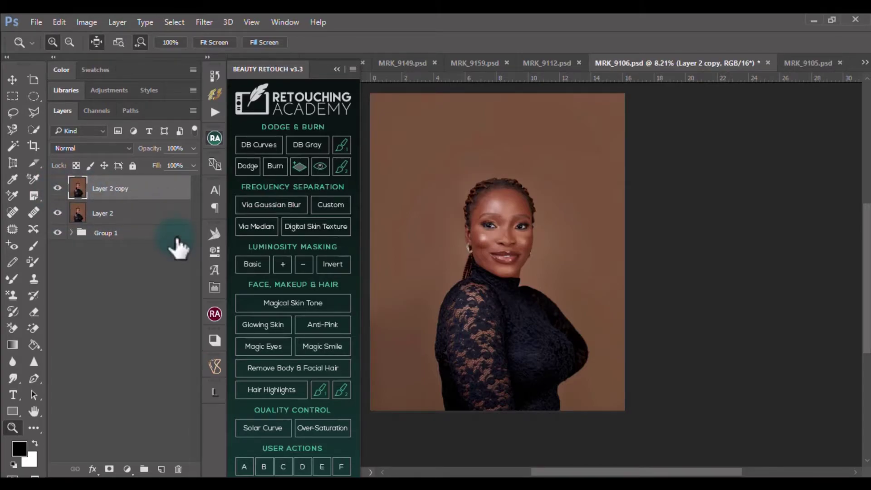
Run frequency separation via Gaussian Blur on the duplicated layer, with a blur radius of 8 pixels.
left_click(252, 206)
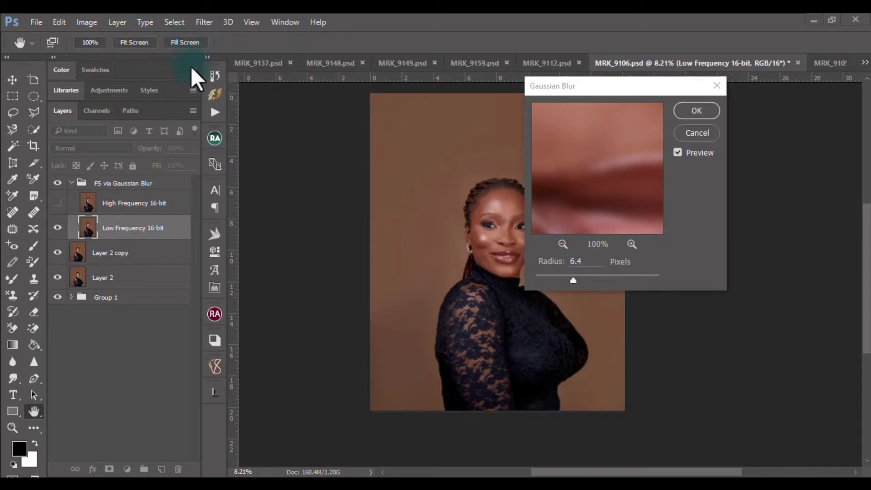
scroll(450, 376, "up", 3)
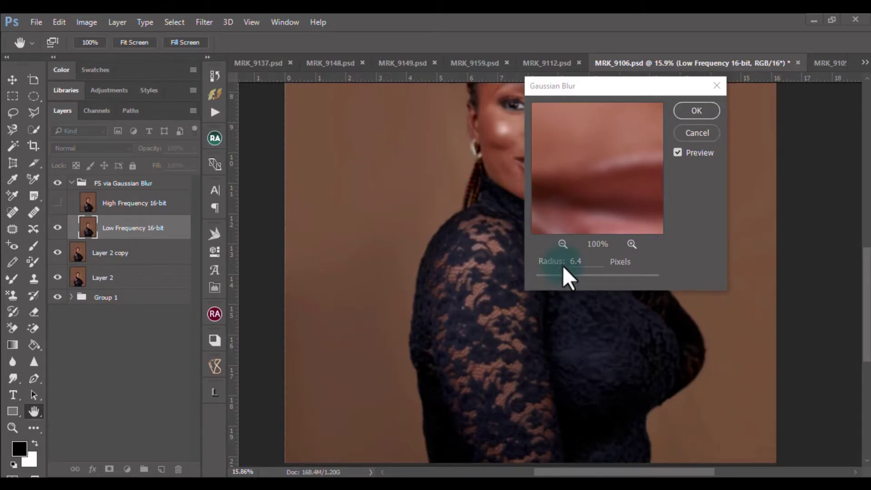
left_click(582, 261)
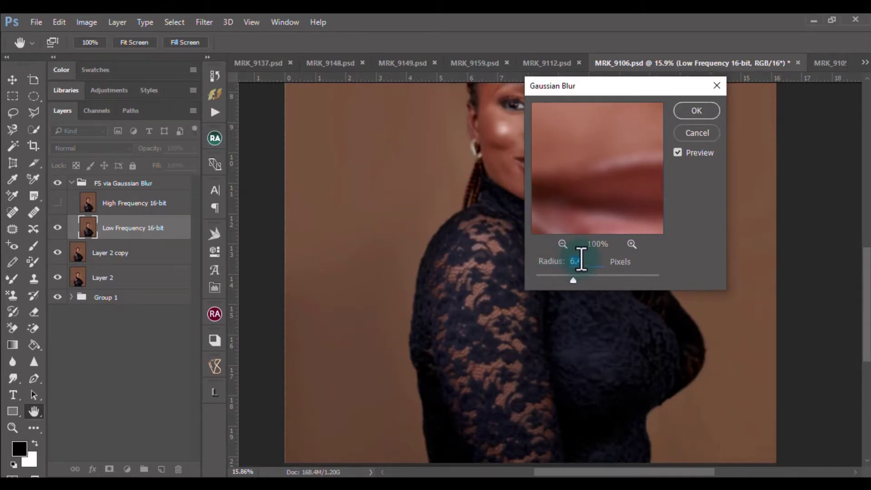
type("8")
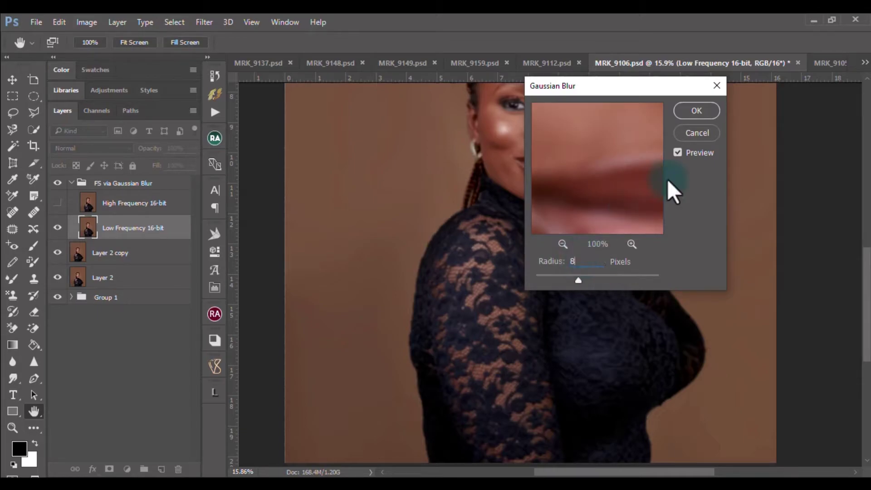
left_click(688, 107)
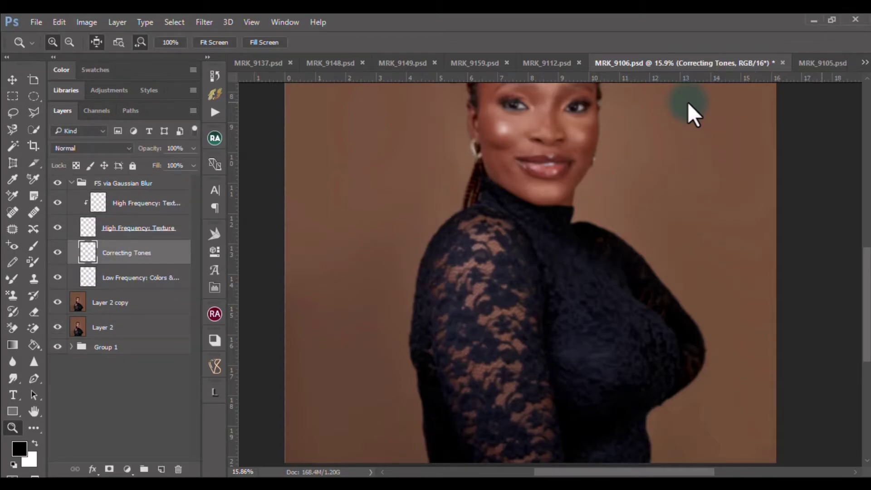
Inspect the face up close and select the clipped High Frequency: Texture copy layer.
left_click_drag(632, 149, 605, 255)
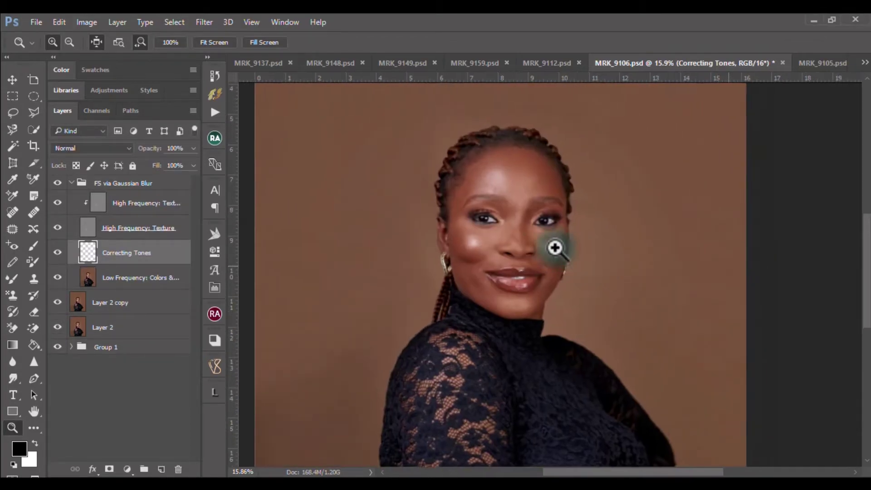
scroll(535, 239, "down", 2)
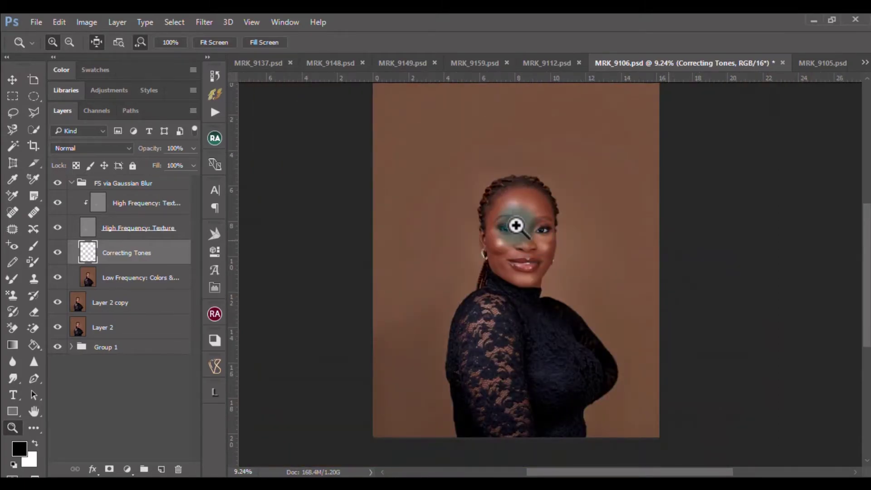
scroll(516, 225, "up", 3)
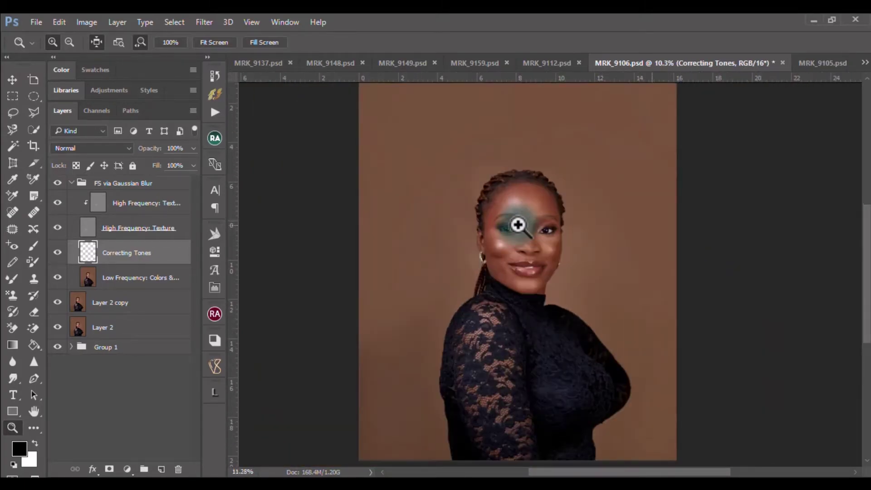
scroll(512, 223, "up", 2)
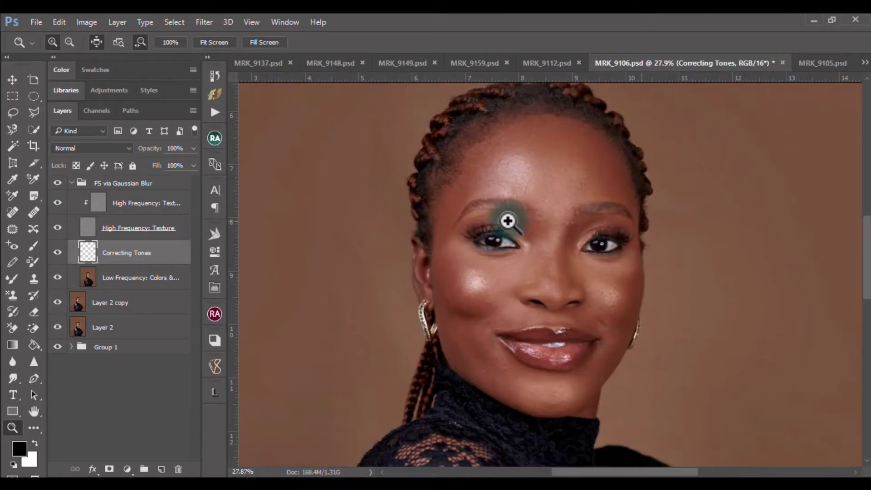
scroll(502, 208, "up", 2)
scroll(494, 197, "up", 1)
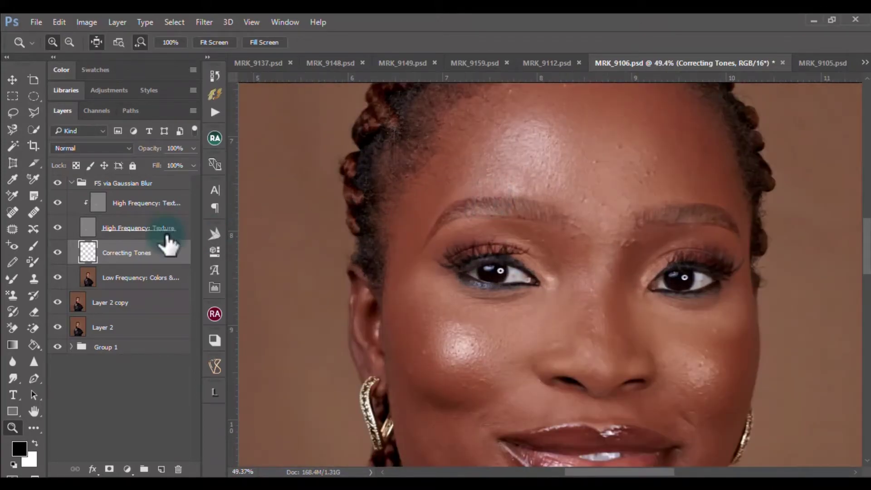
left_click(95, 229)
left_click(66, 209)
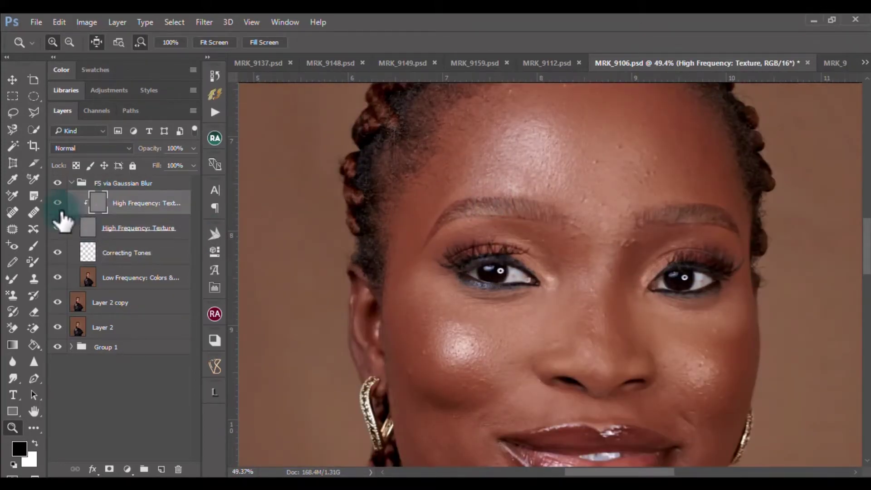
Clone clean skin texture over the bumps on the forehead and between the eyebrows, using the Clone Stamp at size 30.
left_click(31, 275)
left_click(414, 178, "alt")
scroll(544, 247, "up", 1)
key("bracketleft")
key("bracketleft")
key("bracketleft")
key("bracketleft")
key("bracketleft")
key("bracketleft")
key("bracketleft")
key("bracketleft")
key("bracketleft")
key("bracketleft")
key("bracketleft")
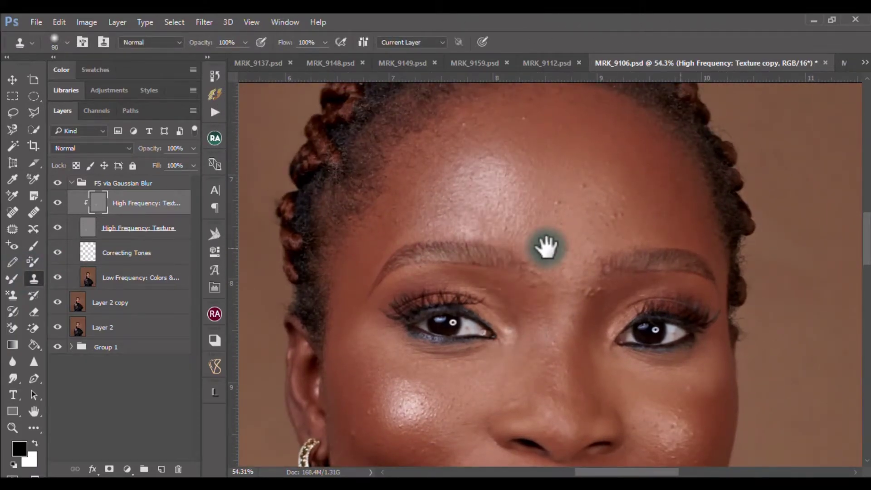
scroll(585, 195, "up", 5)
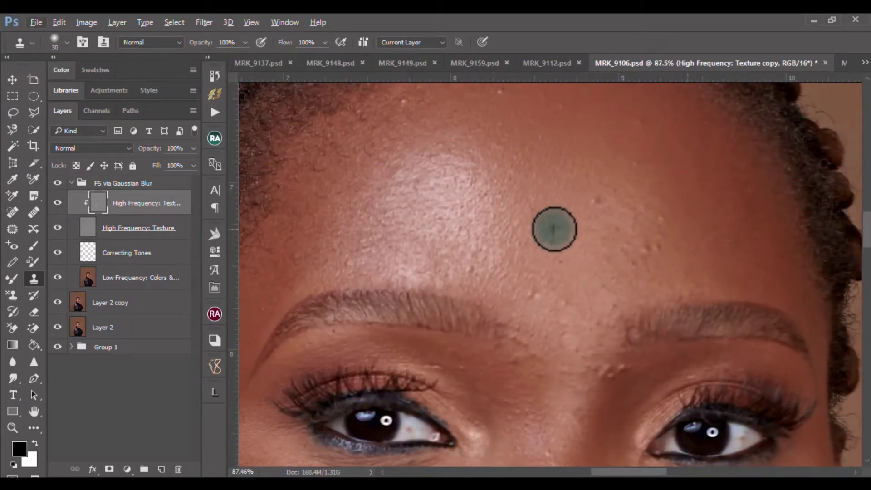
left_click(564, 216, "alt")
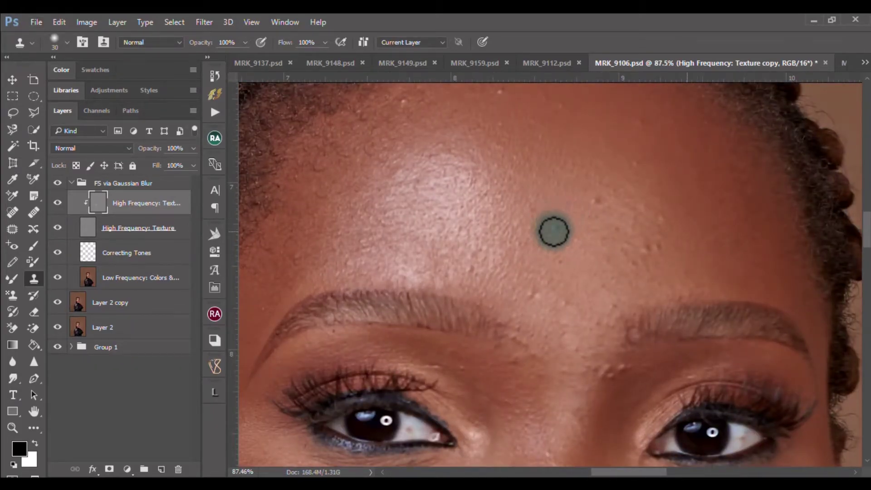
left_click(593, 183, "alt")
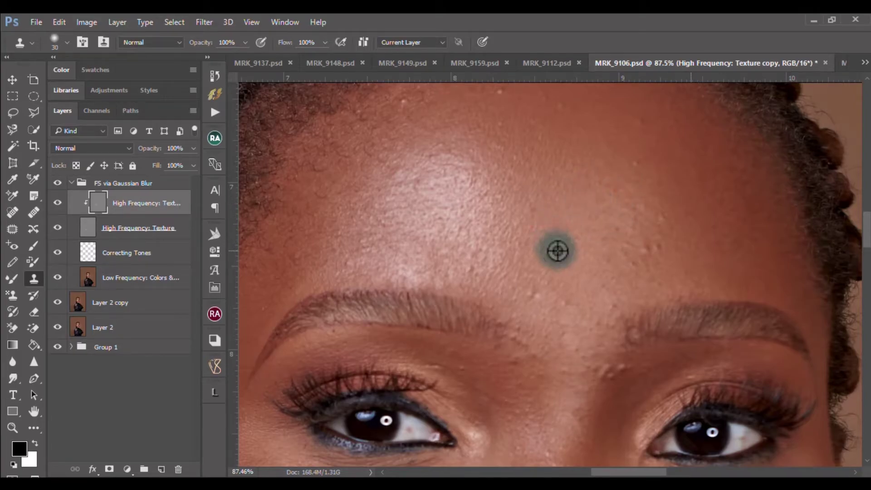
left_click(561, 261, "alt")
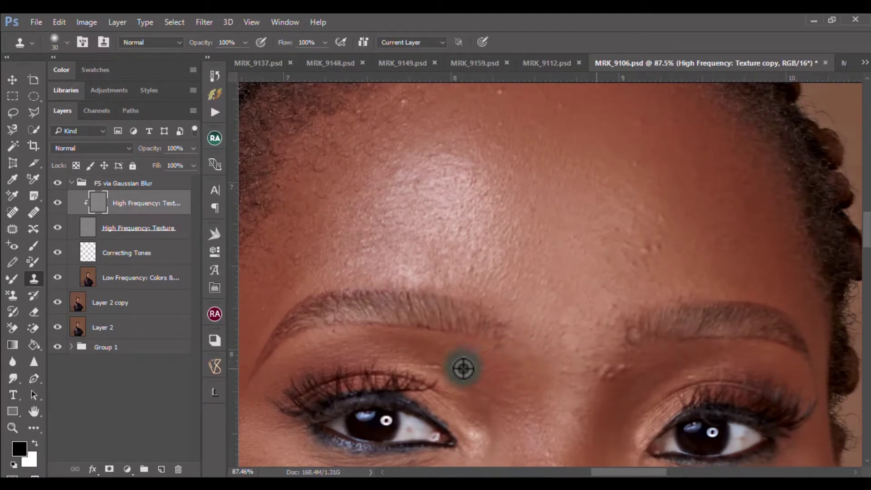
scroll(533, 181, "up", 3)
scroll(663, 278, "down", 1)
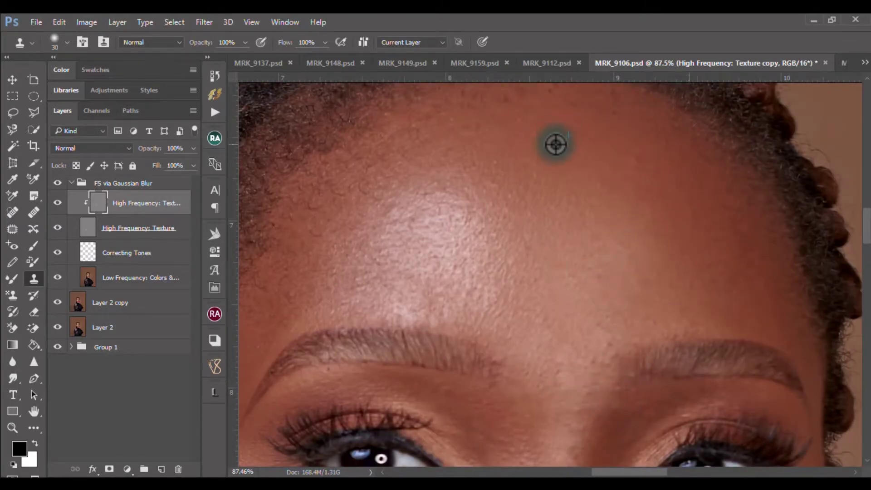
Clone smooth skin texture over the bumps on the cheek at the image's right side.
scroll(553, 164, "up", 2)
scroll(480, 291, "down", 3)
scroll(591, 290, "down", 3)
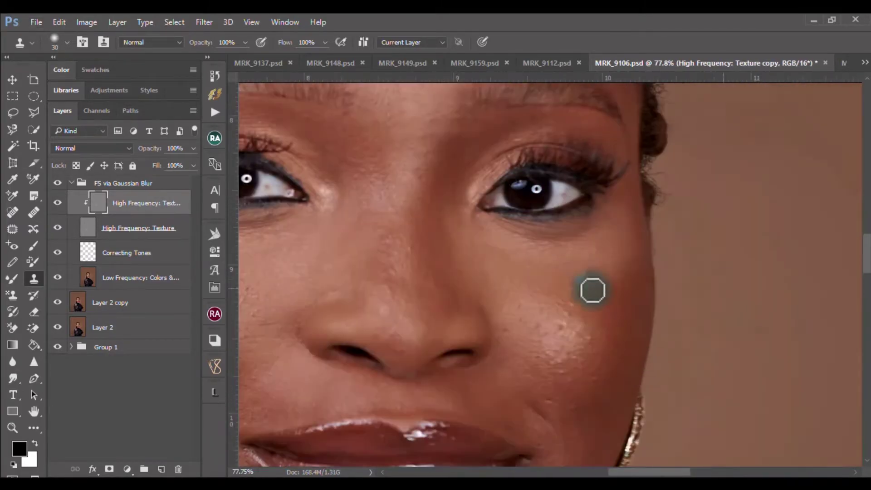
left_click(512, 332, "alt")
left_click_drag(576, 356, 573, 317)
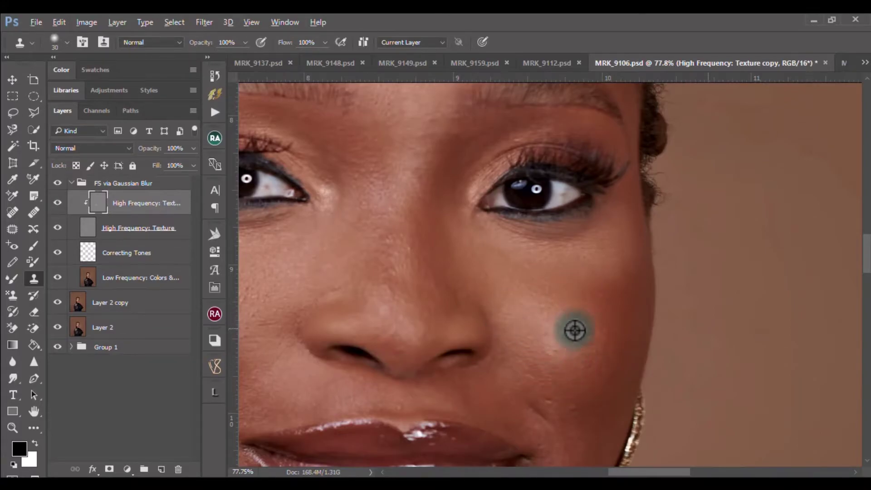
Clean up the skin texture on the other cheek and around the mouth and chin with the Clone Stamp.
scroll(381, 295, "down", 2)
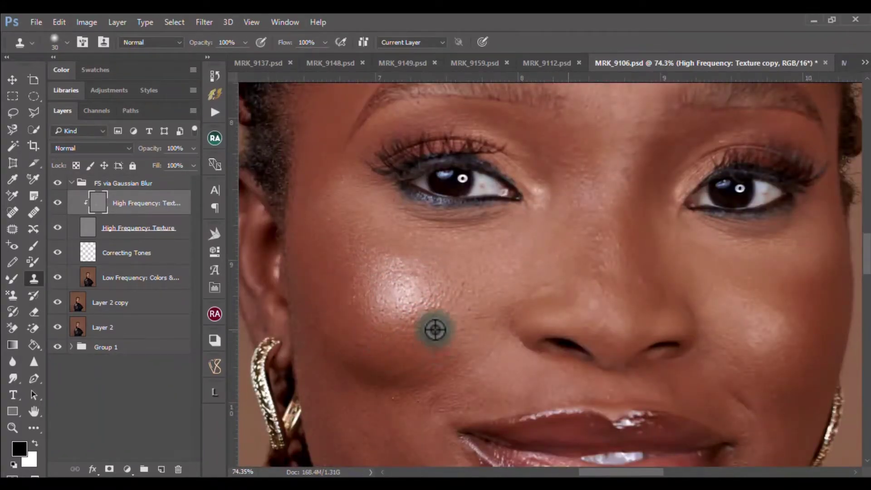
scroll(445, 299, "down", 2)
scroll(454, 295, "up", 4)
scroll(535, 422, "down", 1)
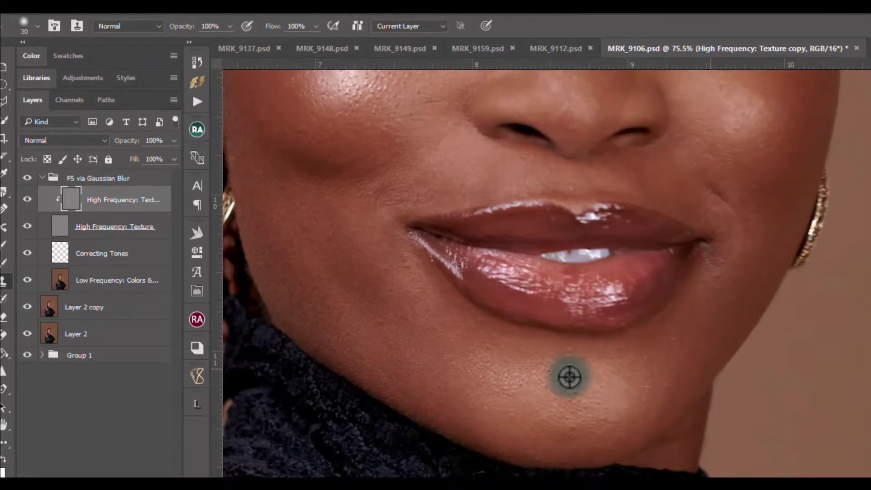
Select the Low Frequency: Colors & Tones layer and activate the Mixer Brush for work on the face.
scroll(578, 146, "down", 6)
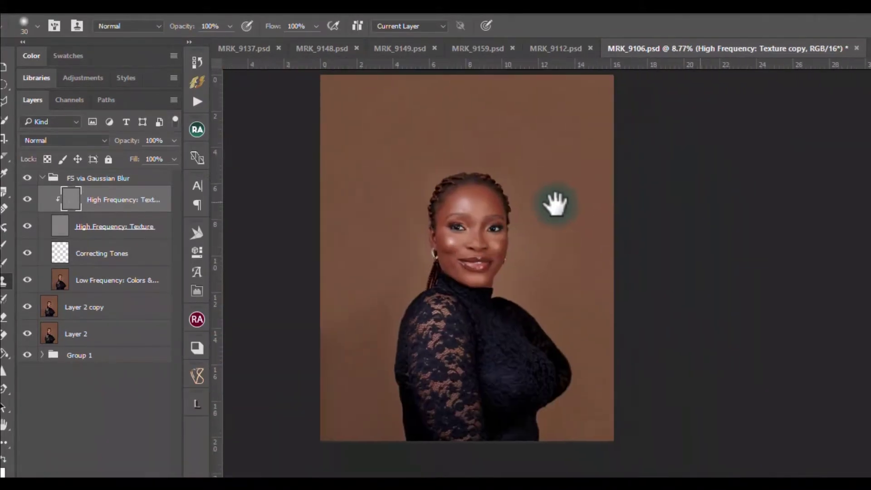
key("v")
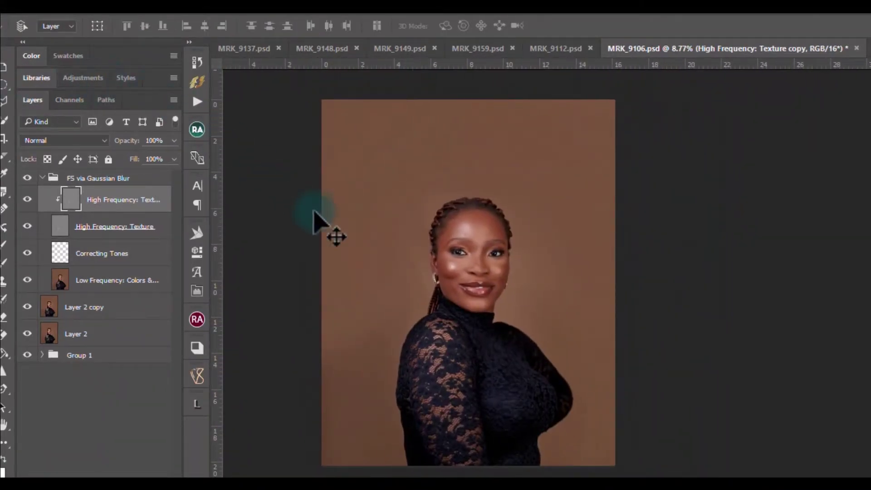
left_click(111, 282)
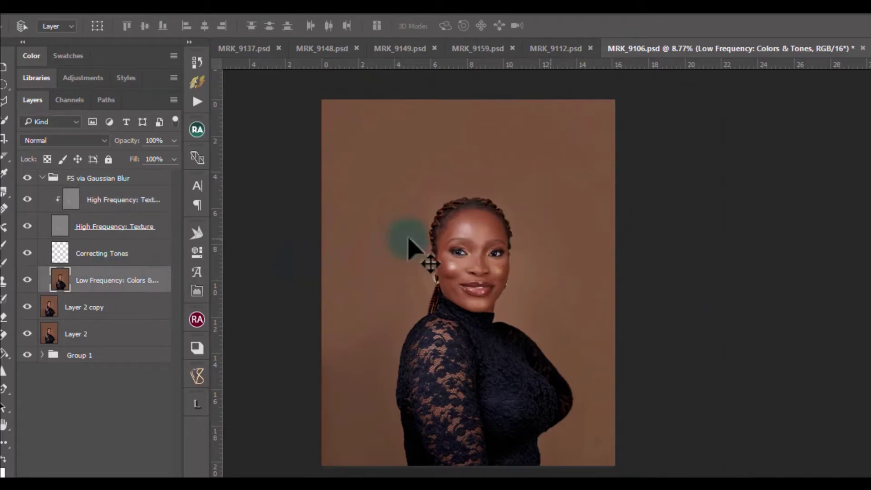
scroll(443, 270, "up", 1)
scroll(443, 269, "up", 3)
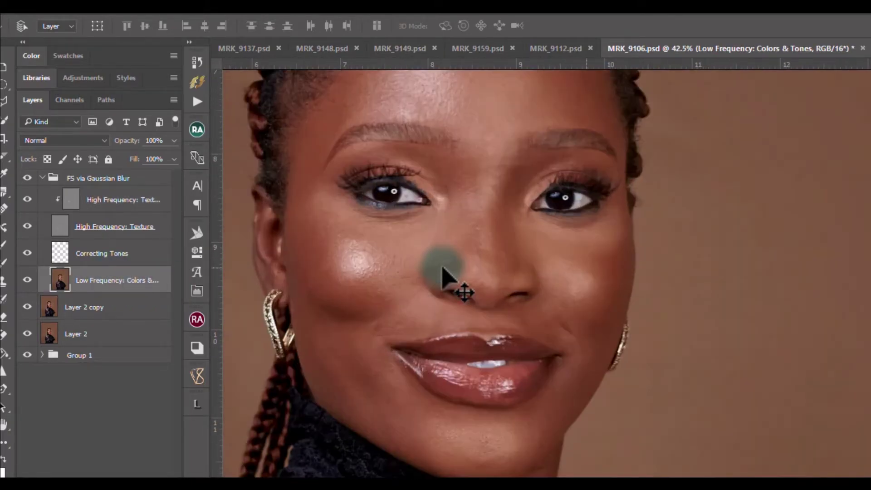
left_click(435, 213)
key("b")
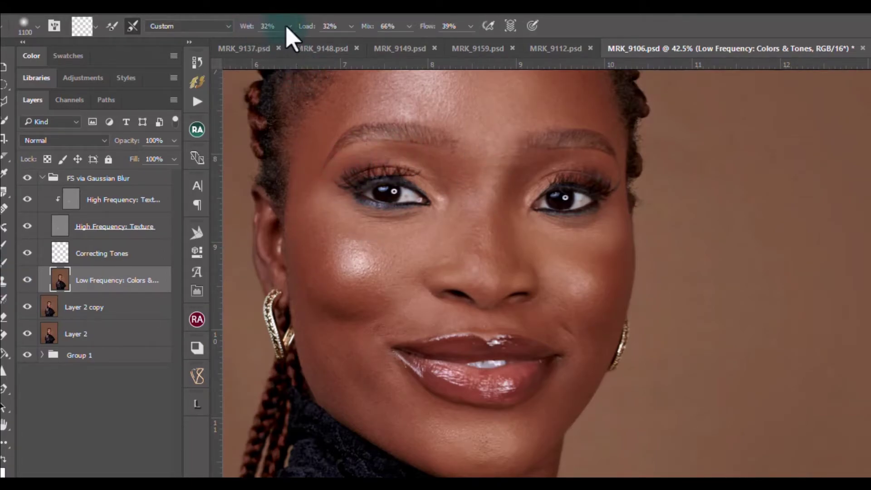
Blend the skin tones below the eye at the image's left side with the Mixer Brush at sizes 80 to 100.
left_click_drag(399, 218, 416, 223)
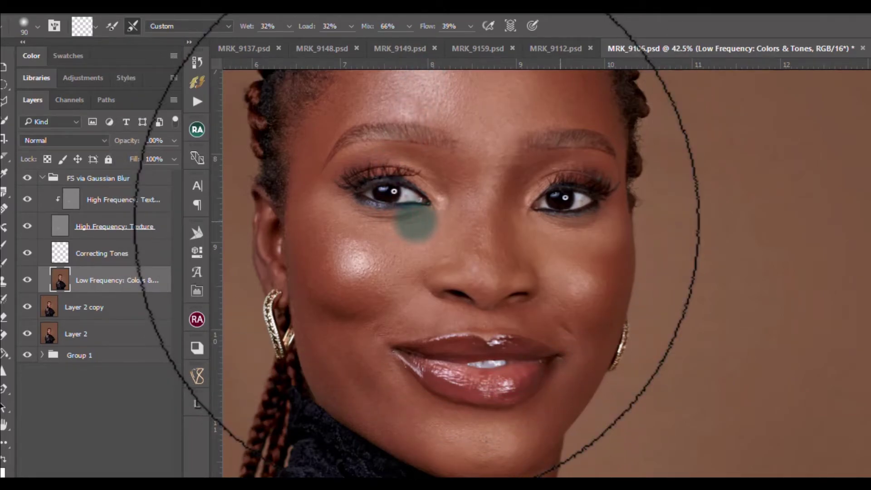
key("bracketleft")
key("bracketleft")
key("bracketleft")
key("bracketleft")
key("bracketleft")
scroll(368, 240, "up", 2)
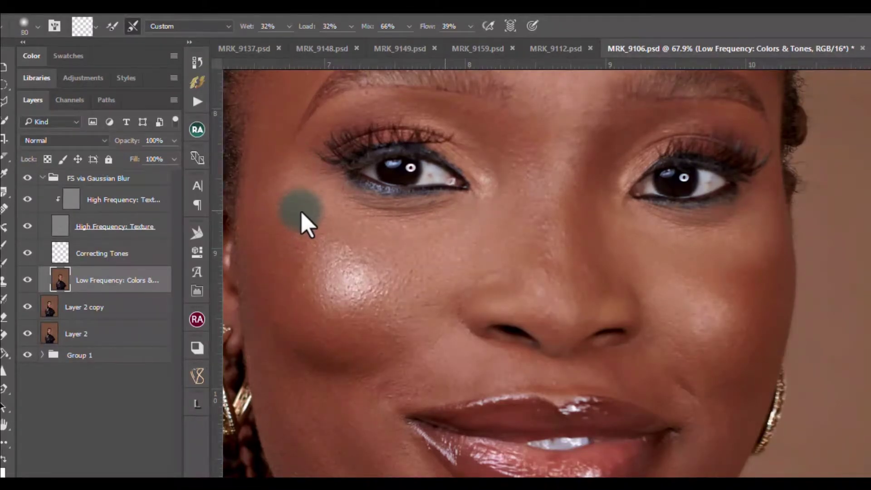
key("bracketright")
key("bracketright")
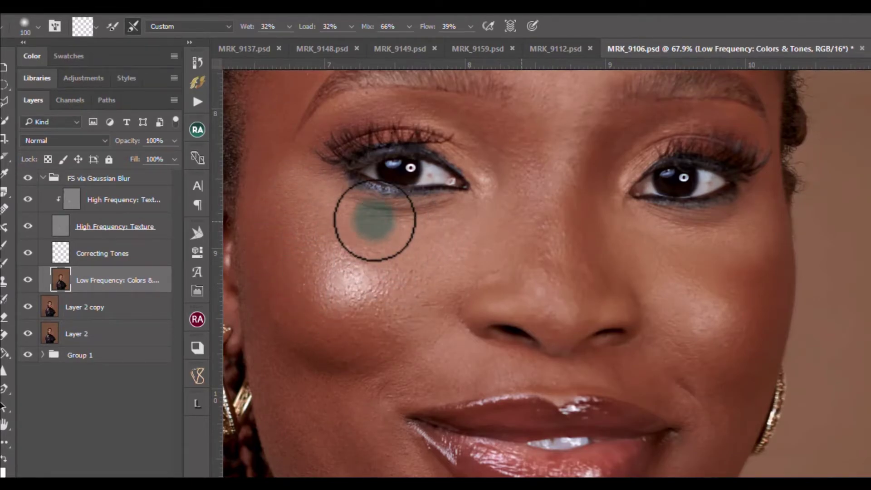
Smooth the tone transitions on the cheek and jaw at the image's left side, enlarging the Mixer Brush to 150.
scroll(373, 222, "down", 2)
scroll(372, 223, "down", 1)
scroll(350, 276, "up", 3)
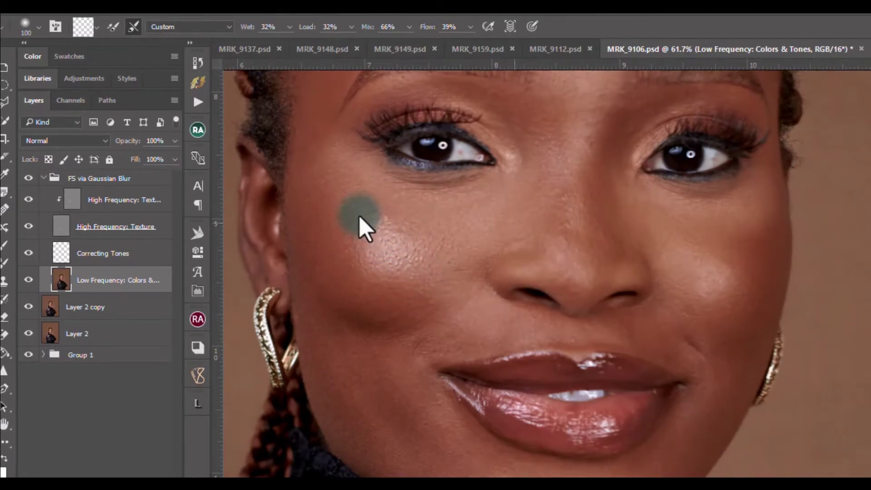
scroll(352, 225, "down", 2)
scroll(352, 256, "up", 2)
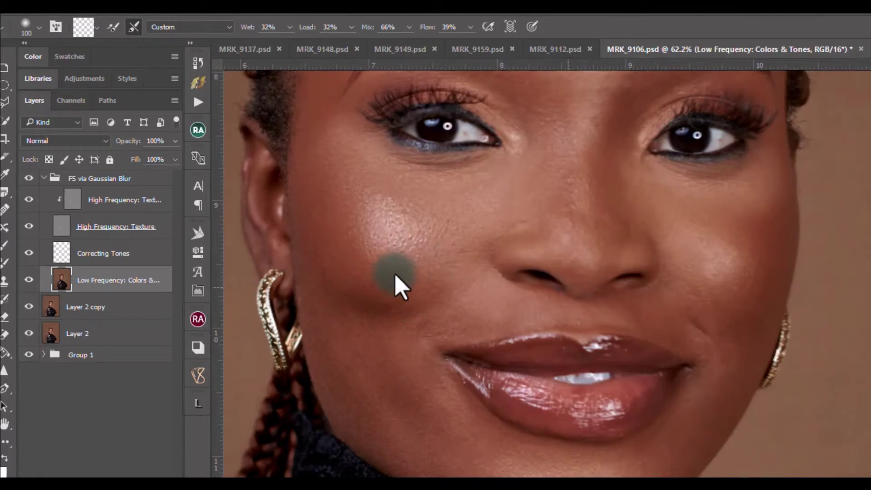
key("bracketright")
key("bracketright")
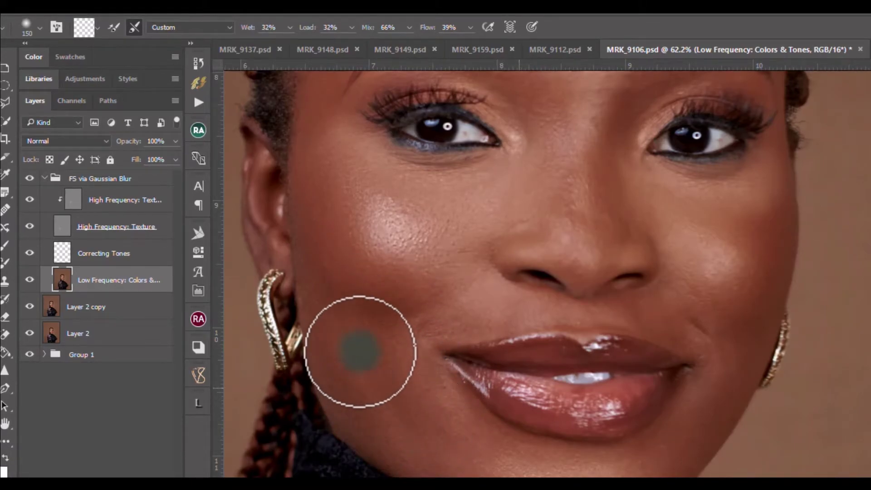
Blend the tones beside the nose and above the smile line using the Mixer Brush at size 90.
scroll(347, 161, "down", 4)
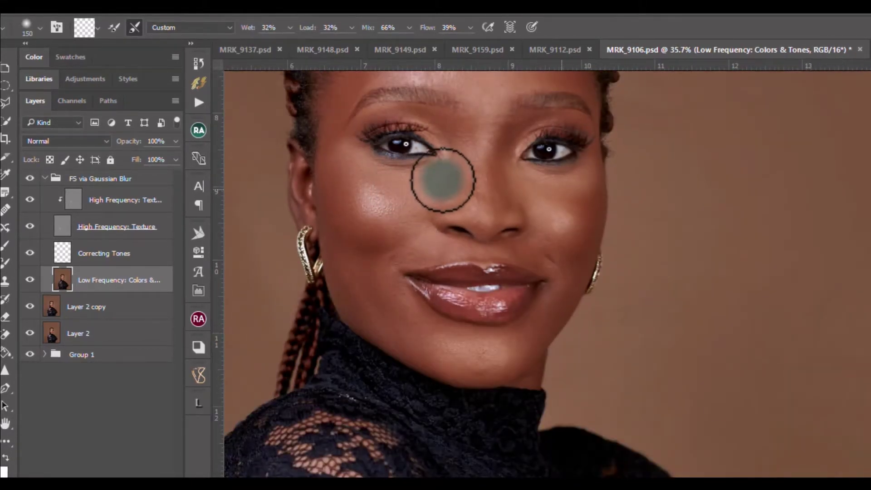
scroll(465, 172, "up", 2)
scroll(460, 165, "up", 1)
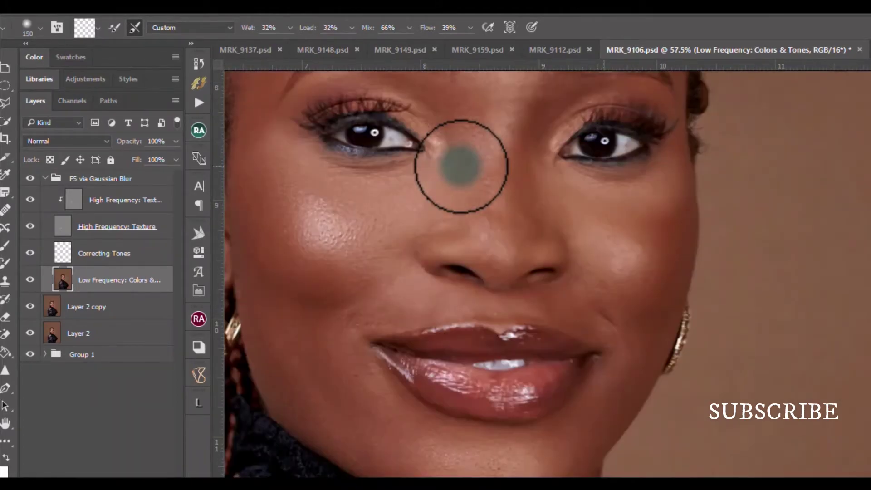
key("bracketleft")
key("bracketleft")
key("bracketleft")
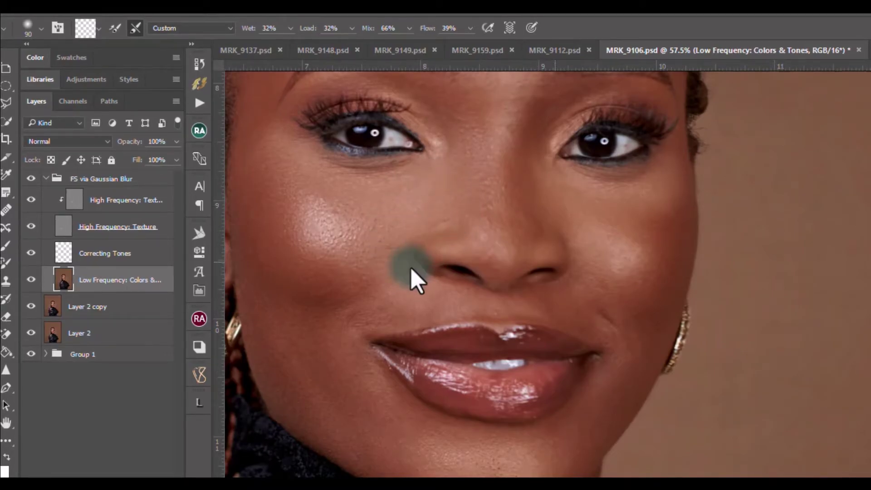
Even out the tones around the highlight on the same cheek, increasing the Mixer Brush from 100 to 150.
key("bracketright")
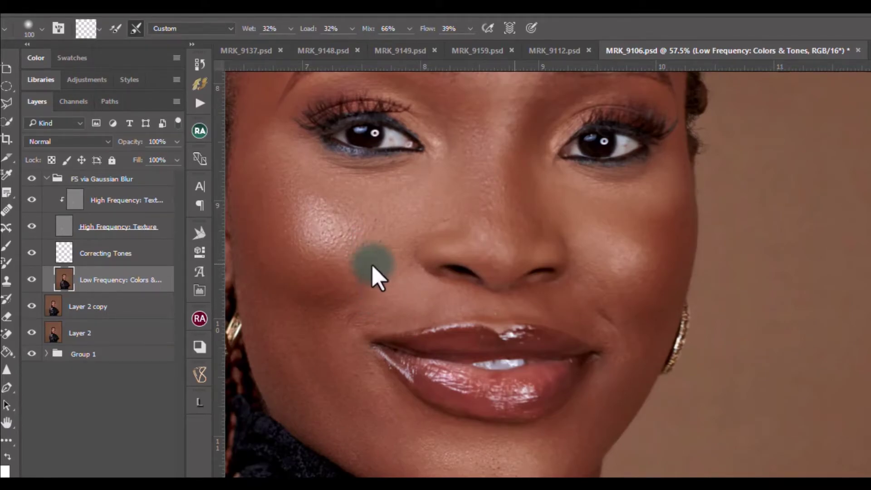
key("bracketright")
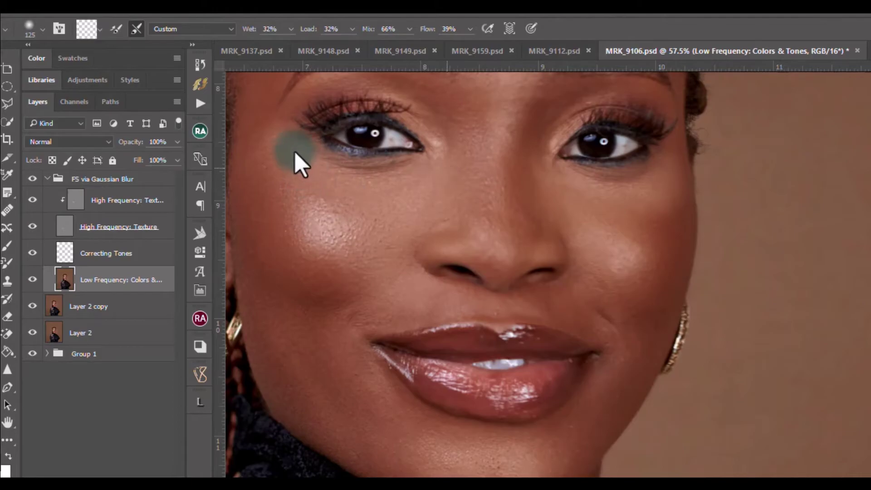
key("bracketright")
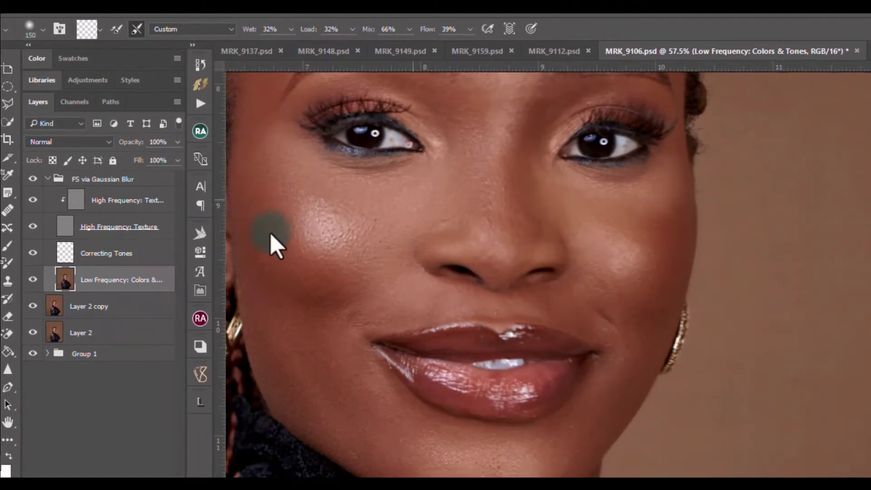
scroll(354, 253, "down", 4)
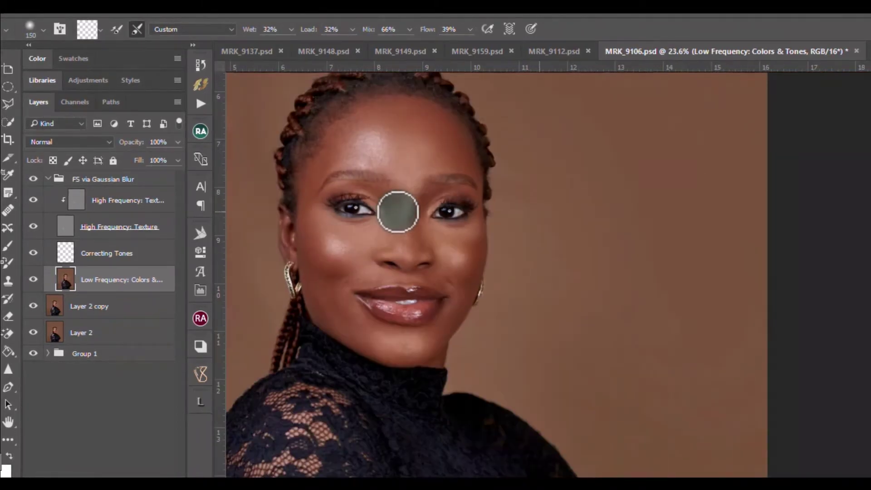
Blend the tones between the eyes, on the cheek at the image's right side and on the chin, working up to brush size 150.
scroll(398, 208, "up", 2)
key("bracketleft")
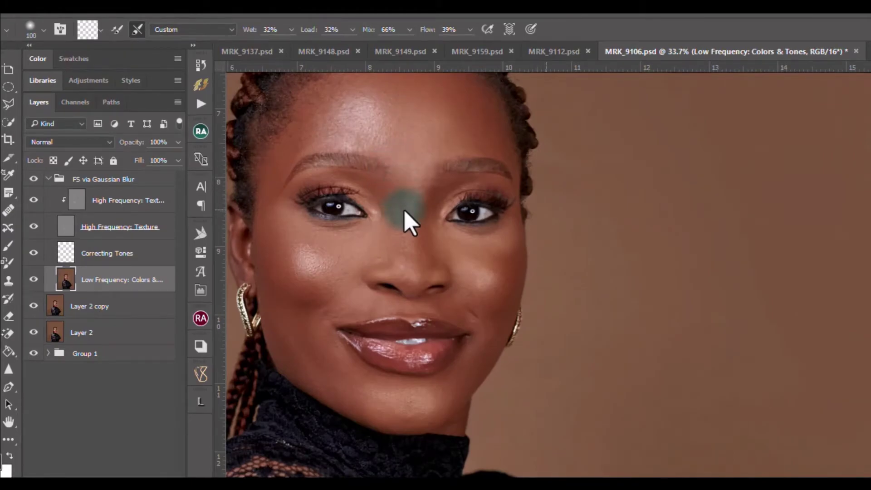
key("bracketright")
key("bracketright")
scroll(453, 278, "up", 1)
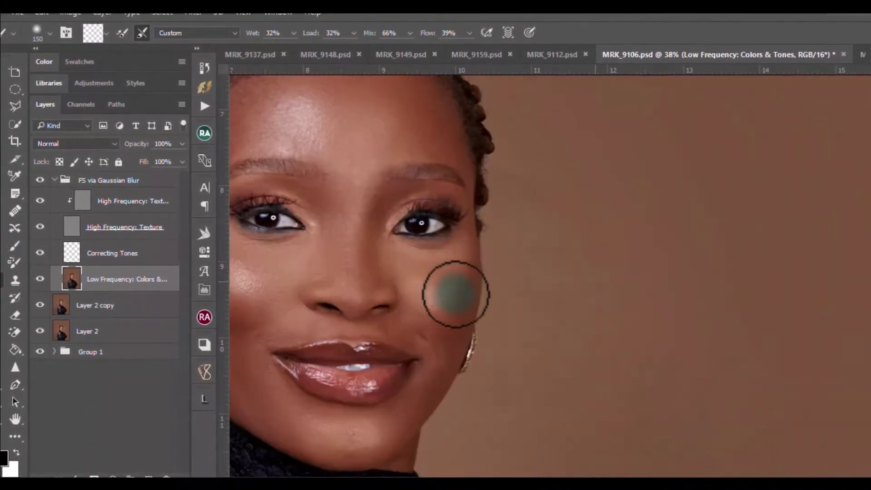
scroll(318, 259, "down", 1)
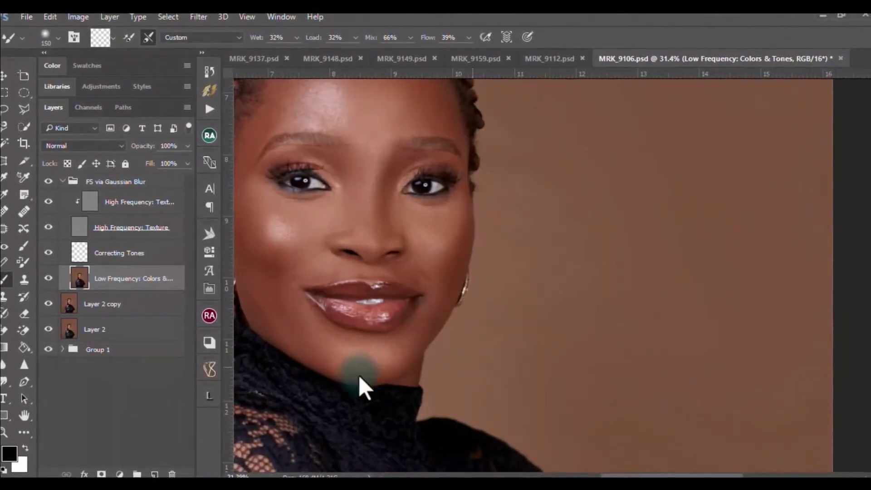
Smooth the tones on the forehead with the Mixer Brush at 175, and around the nose bridge at 150.
scroll(295, 298, "up", 2)
key("bracketright")
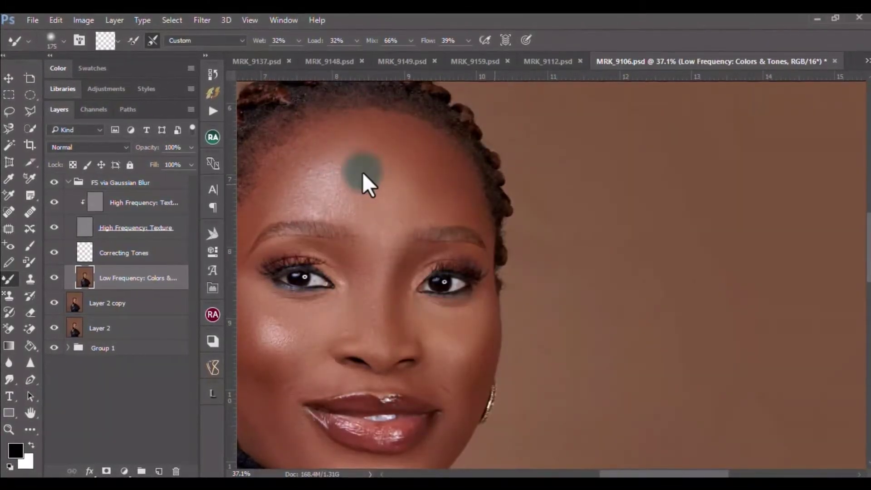
scroll(408, 164, "down", 2)
scroll(431, 177, "up", 1)
key("bracketleft")
scroll(426, 186, "up", 1)
scroll(366, 202, "down", 2)
scroll(378, 207, "up", 1)
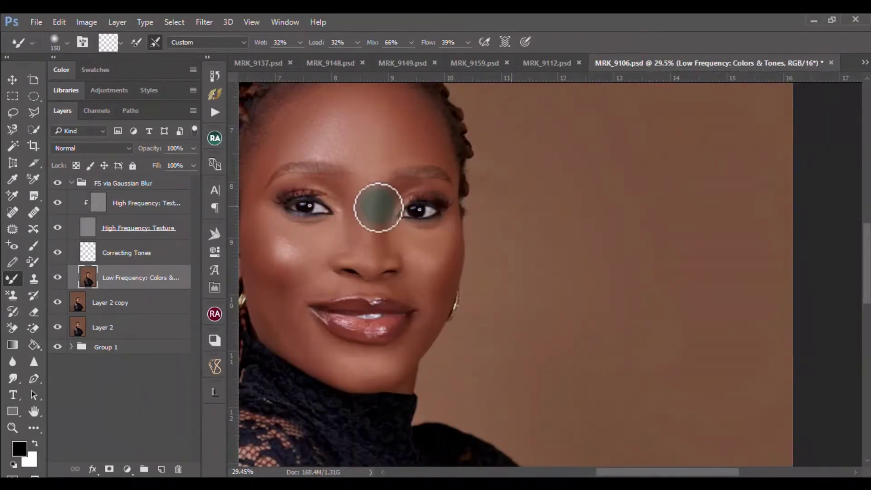
Refine the small tonal transitions on the face with the Mixer Brush reduced to size 70.
scroll(378, 208, "down", 2)
scroll(531, 188, "up", 3)
key("bracketleft")
key("bracketleft")
key("bracketleft")
key("bracketleft")
key("bracketleft")
scroll(483, 141, "down", 3)
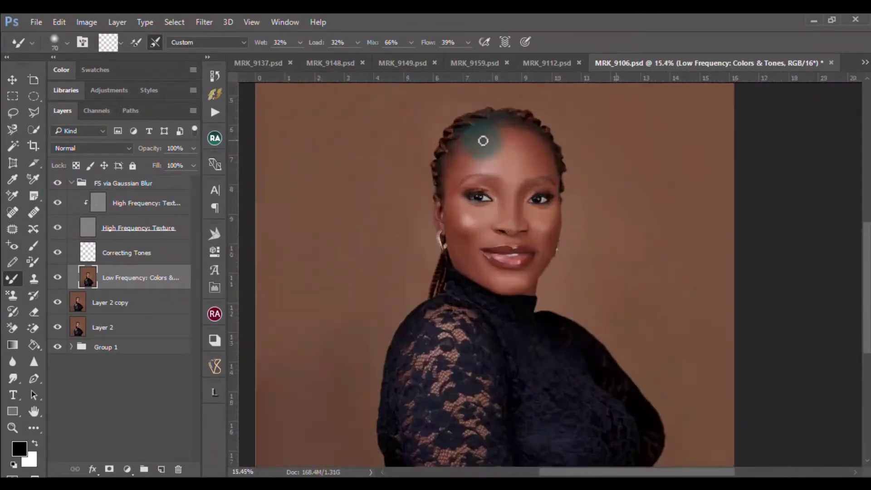
Finish blending the tones across the forehead and the cheek at the image's right side with the Mixer Brush at size 150.
key("bracketright")
key("bracketright")
key("bracketright")
key("bracketright")
key("bracketright")
scroll(515, 188, "up", 3)
scroll(519, 254, "down", 2)
scroll(518, 254, "up", 1)
scroll(530, 214, "up", 3)
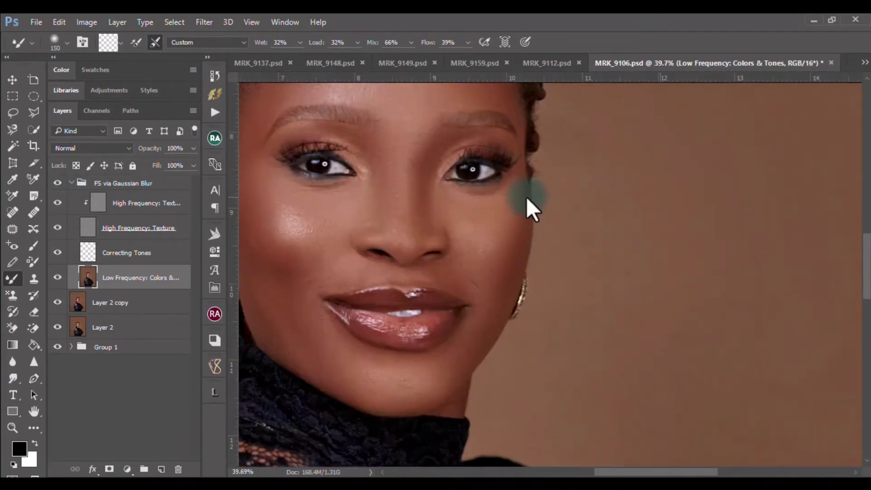
scroll(321, 136, "down", 2)
scroll(502, 149, "down", 3)
scroll(370, 236, "up", 5)
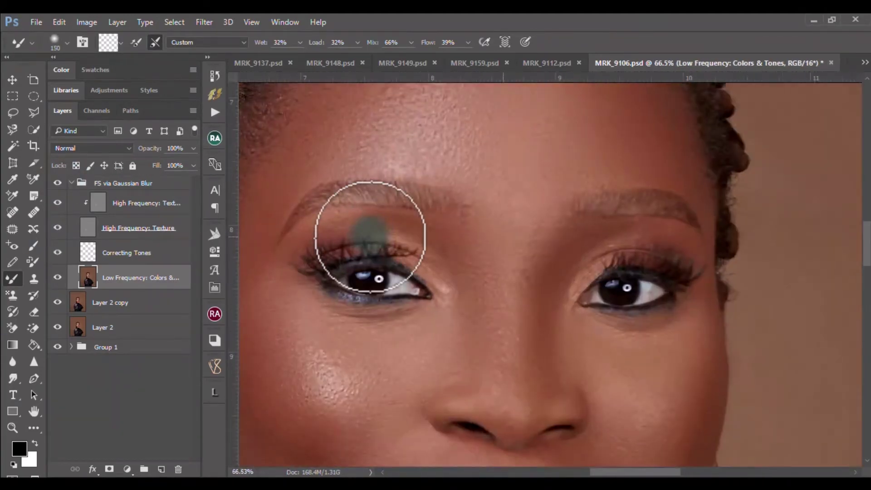
Switch to the Move tool and collapse the FS via Gaussian Blur group.
scroll(370, 236, "down", 6)
key("v")
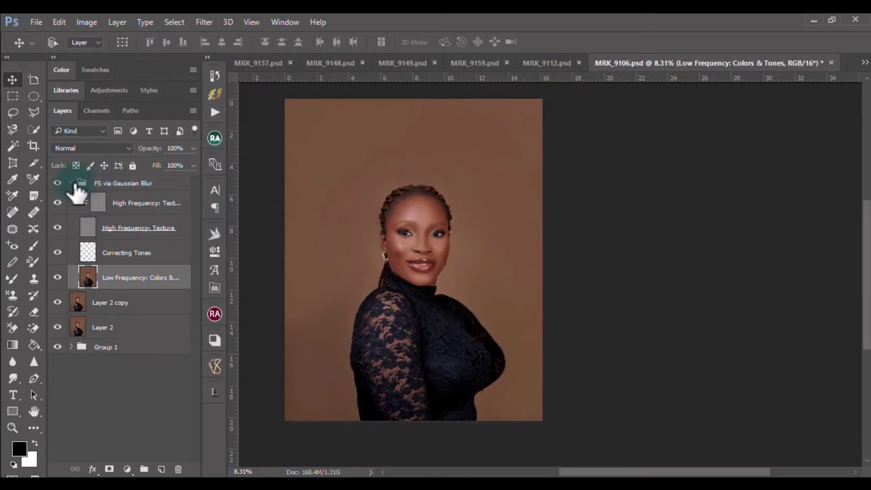
left_click(72, 183)
scroll(497, 227, "up", 2)
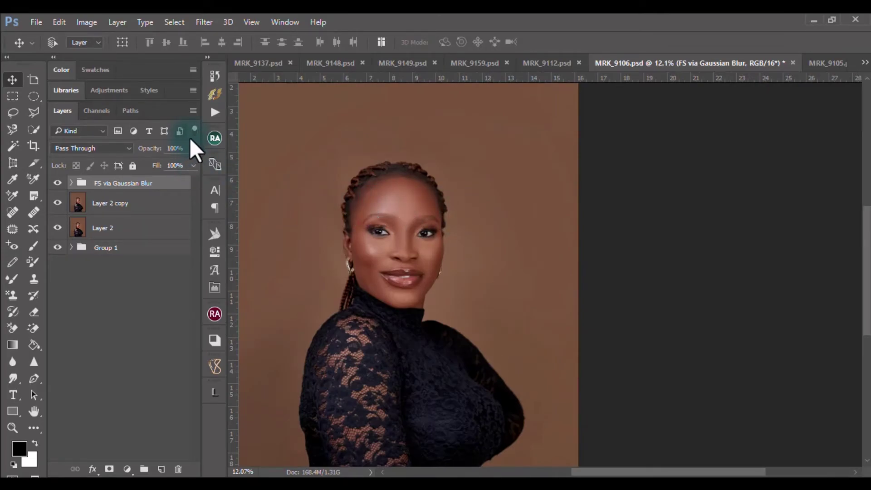
Run the Melanin action on top of the frequency separation group to color grade the portrait.
left_click(215, 114)
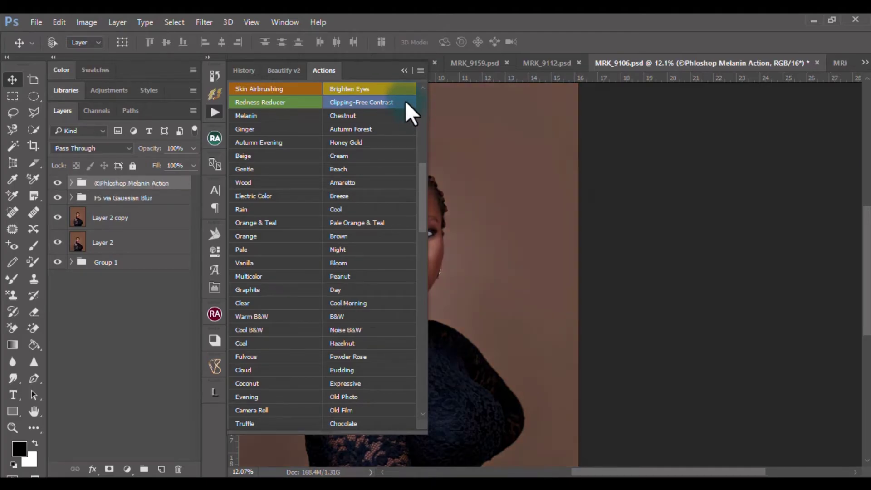
left_click(405, 74)
scroll(387, 275, "down", 3)
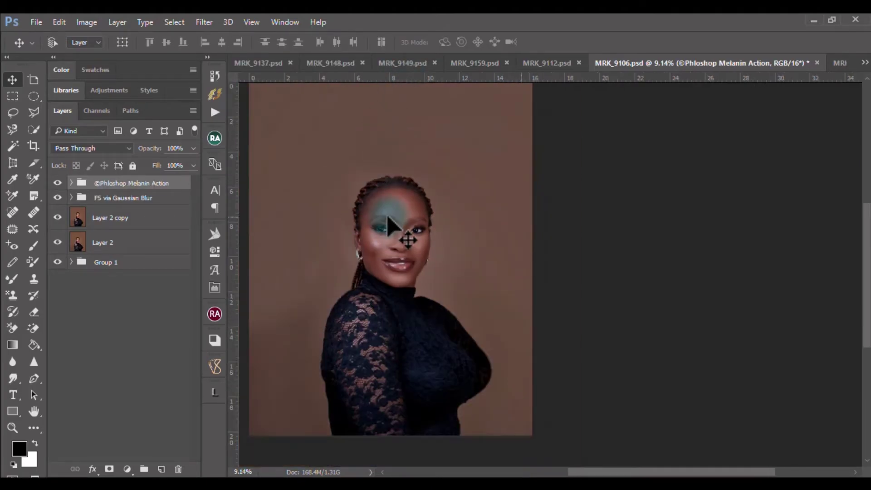
Examine the color grade up close and compare the portrait with the ©Phloshop Melanin Action group shown and hidden.
scroll(393, 273, "up", 4)
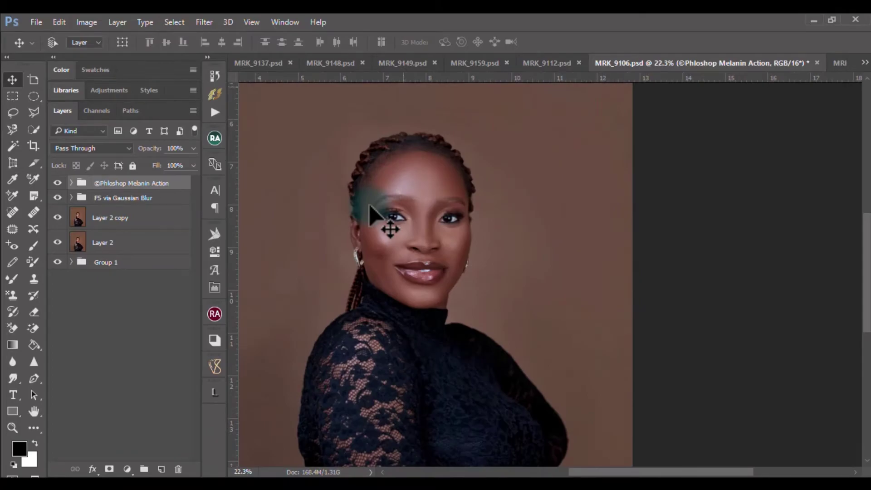
scroll(370, 206, "up", 2)
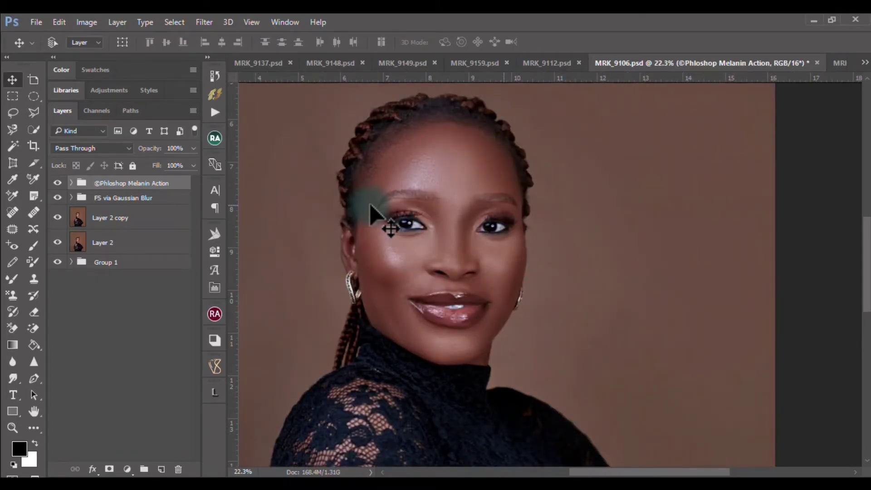
scroll(370, 206, "down", 6)
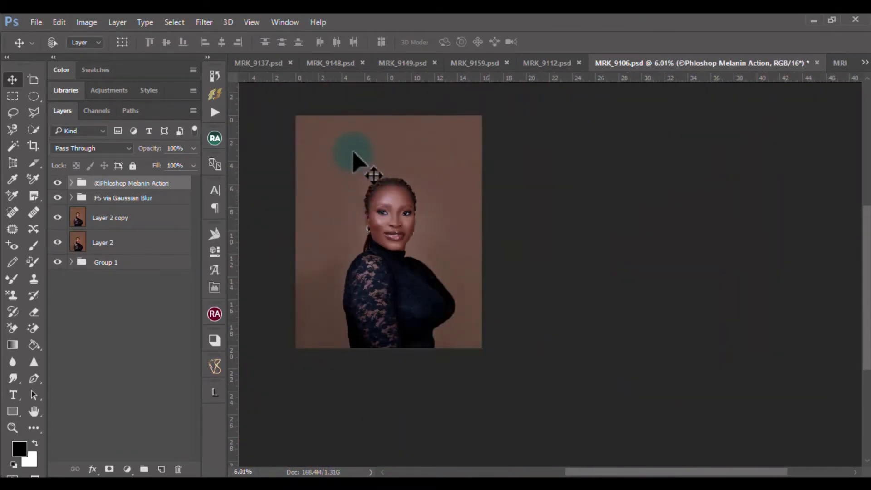
scroll(354, 157, "up", 1)
scroll(399, 254, "up", 3)
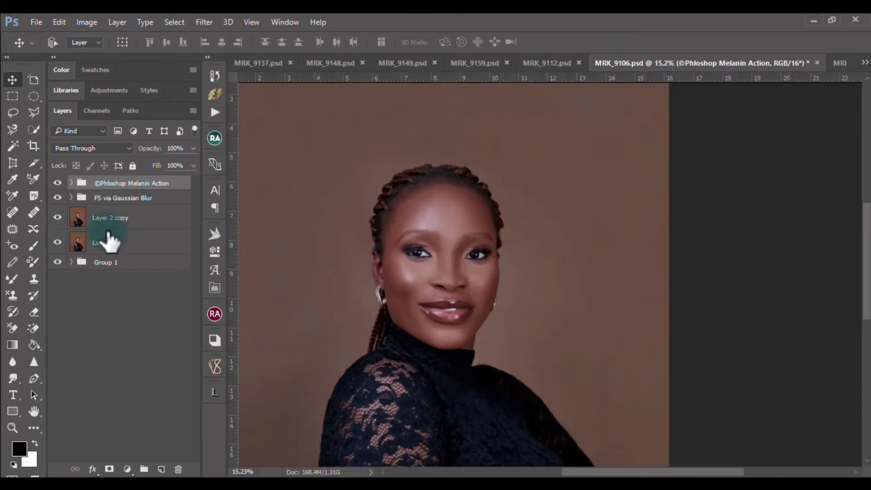
left_click(57, 184)
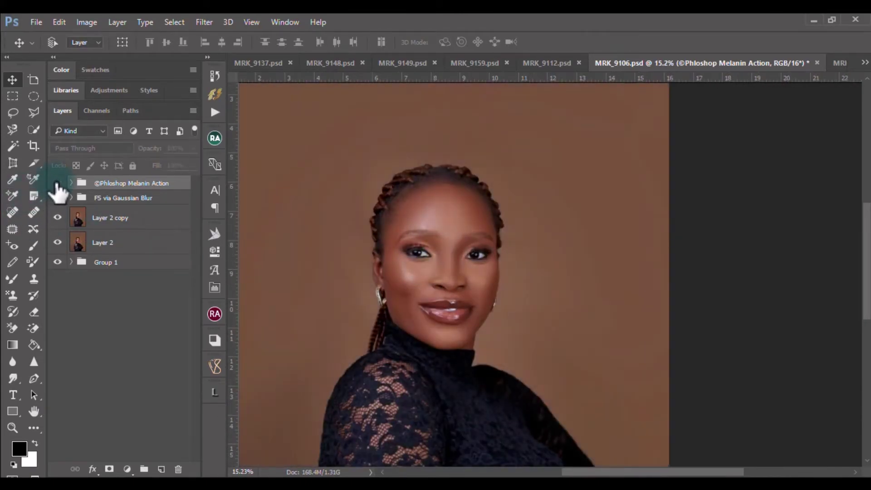
left_click(56, 183)
left_click(57, 184)
left_click(56, 183)
left_click(56, 184)
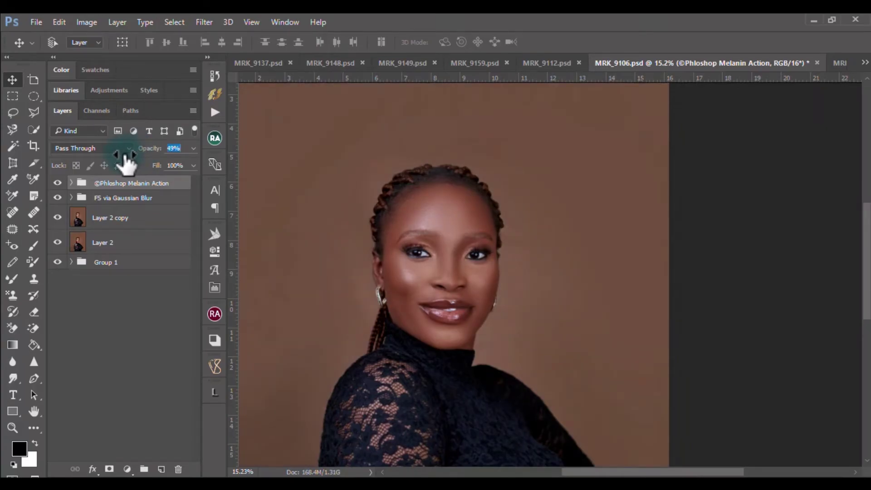
Reduce the ©Phloshop Melanin Action group's opacity to 67% and select Layer 2 copy.
scroll(505, 175, "down", 4)
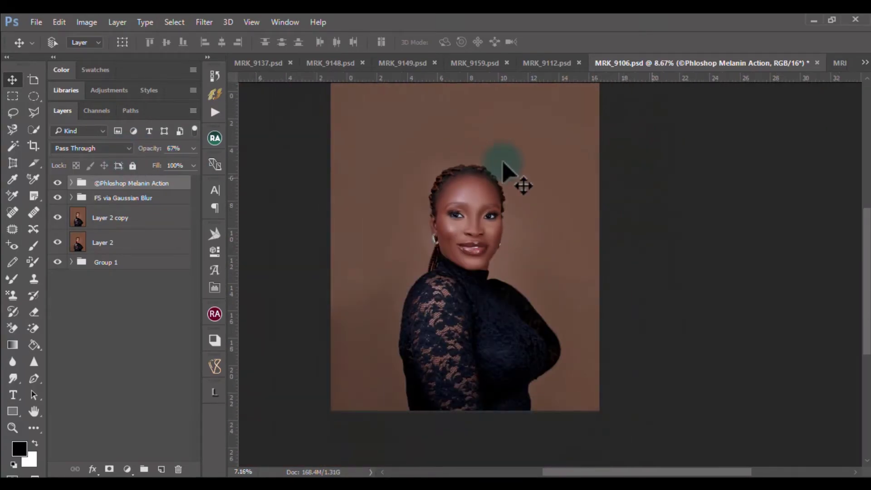
scroll(519, 149, "up", 6)
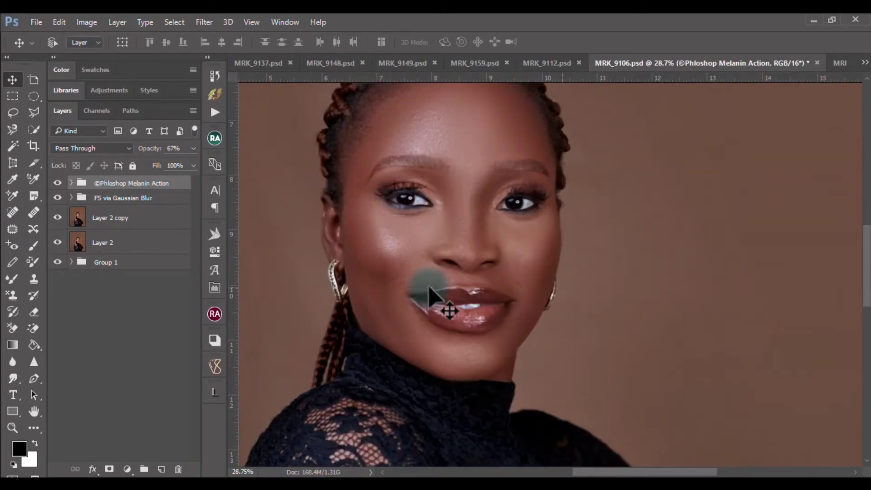
scroll(429, 288, "down", 5)
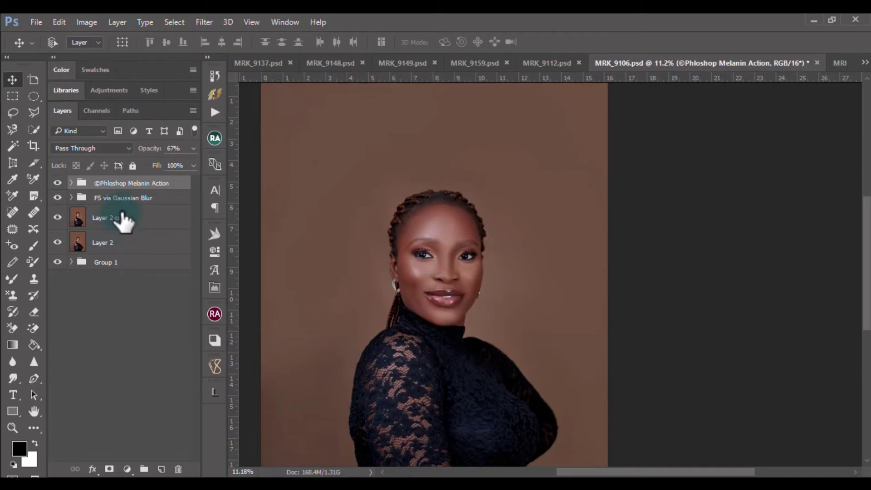
left_click(122, 218)
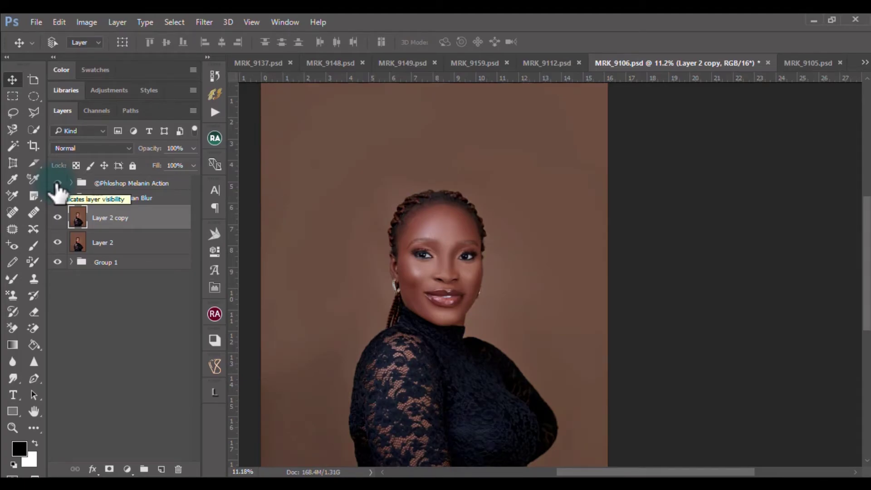
Create a curves-based Dodge & Burn group with its black-and-white Visual Aid group using the Retouching Academy DB Curves action.
left_click(107, 198)
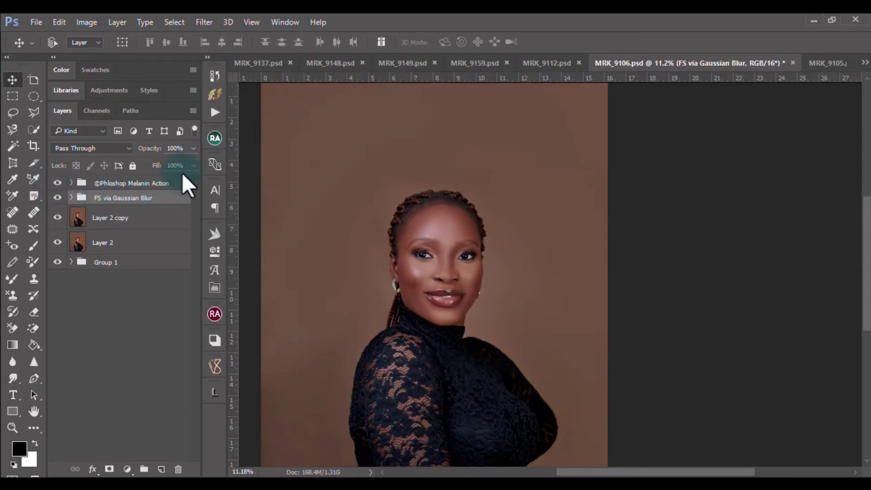
left_click(215, 138)
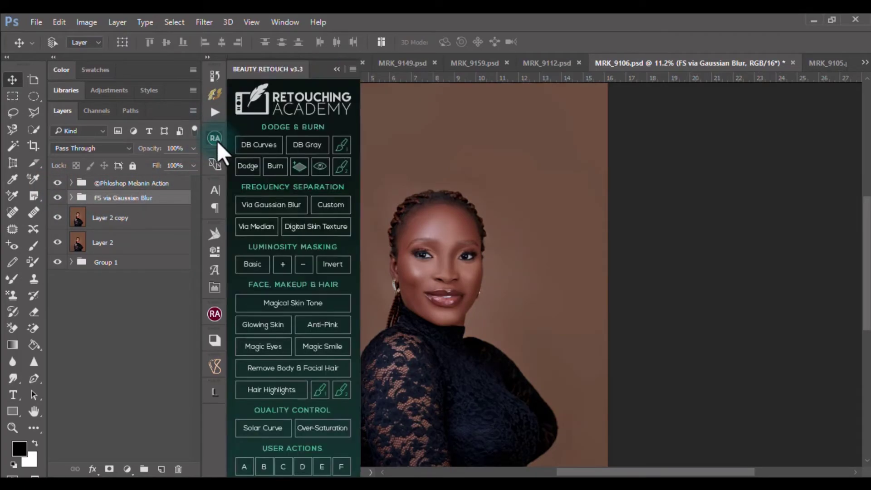
left_click(316, 226)
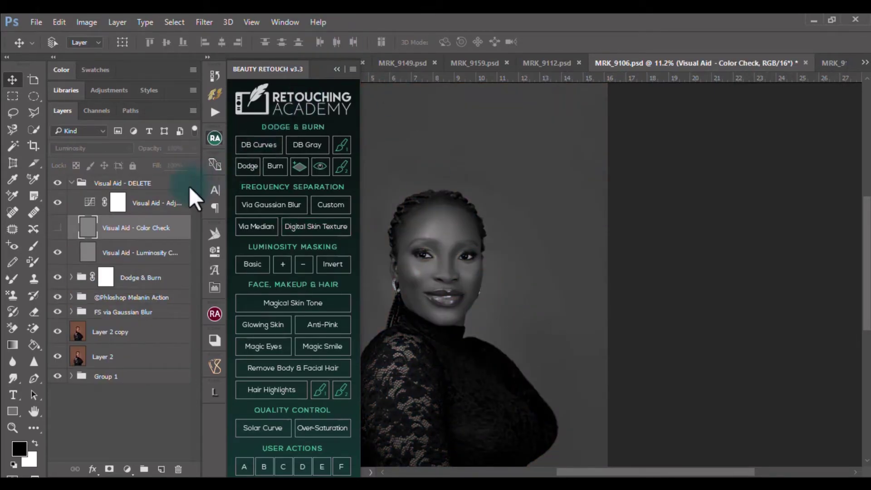
Brush white at 3% flow and 150 px on the Dodge Curve mask to lighten the cheek highlight beside the earring.
left_click(33, 245)
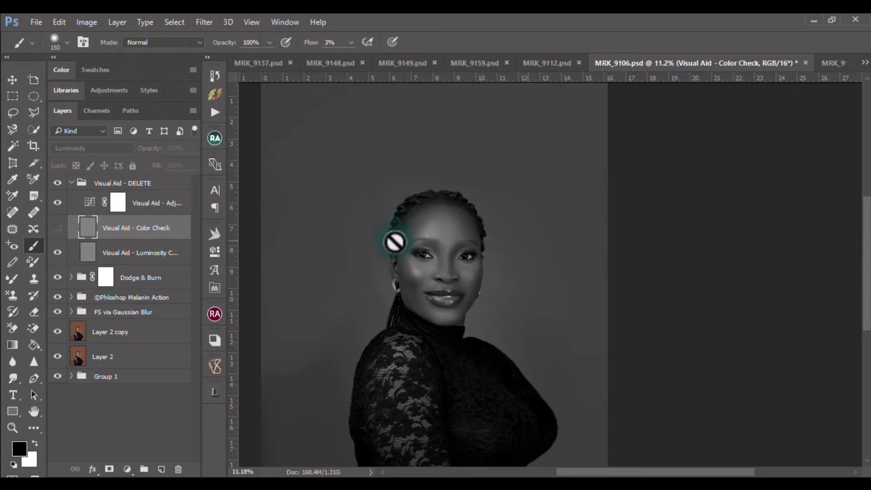
scroll(395, 242, "up", 2)
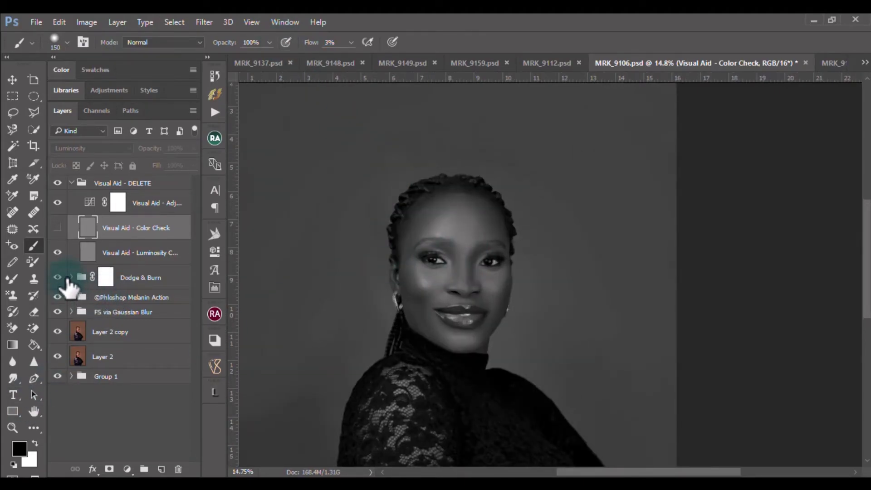
left_click(71, 277)
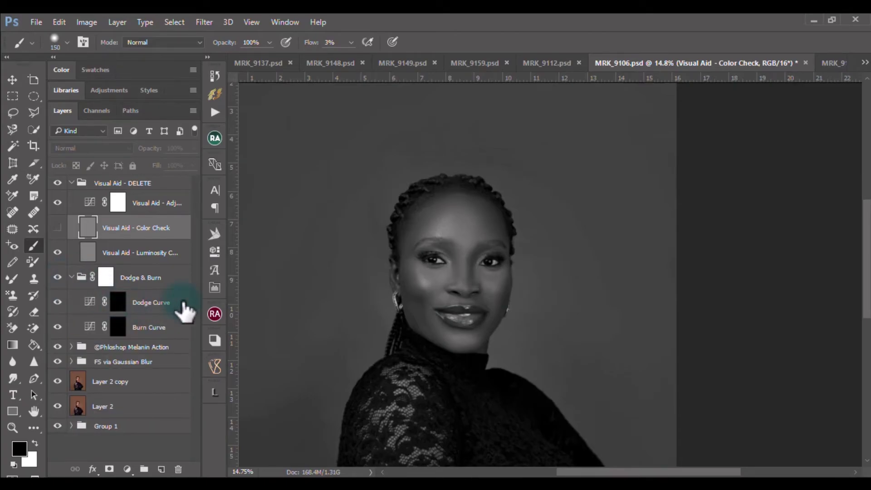
left_click(163, 303)
scroll(367, 271, "up", 5)
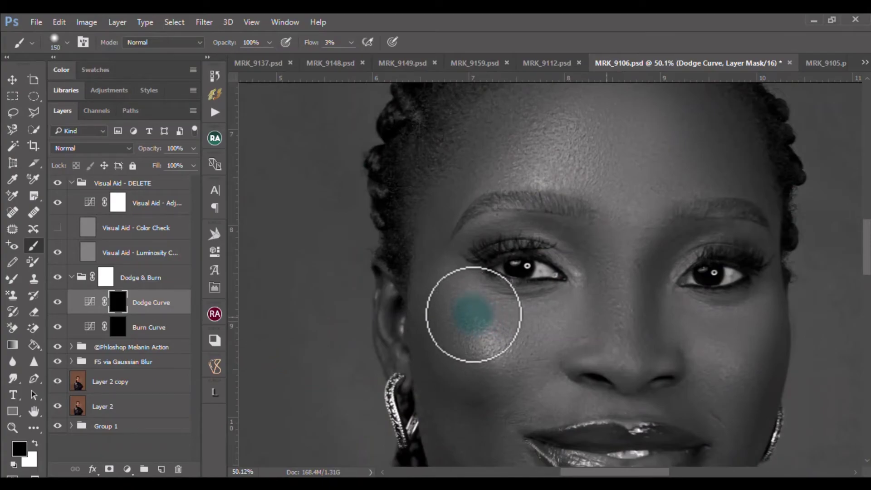
key("x")
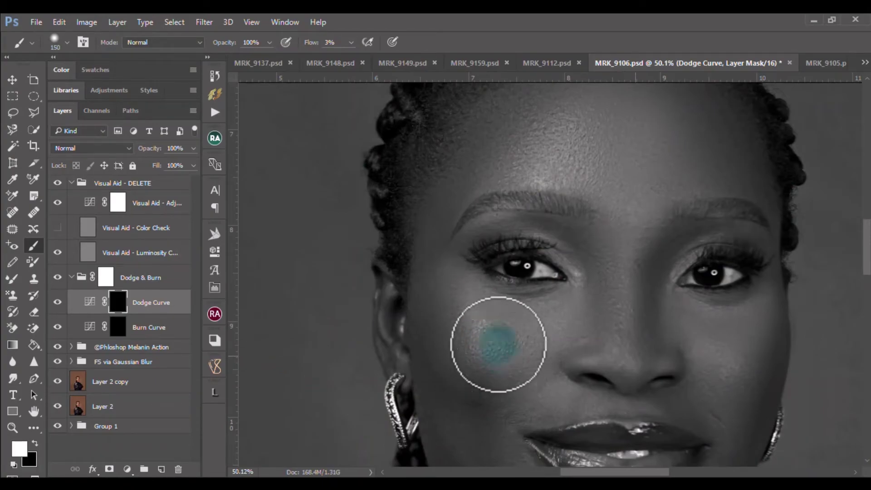
mouse_move(498, 325)
left_mouse_down()
mouse_move(510, 339)
mouse_move(475, 315)
mouse_move(503, 324)
mouse_move(542, 269)
mouse_move(483, 309)
mouse_move(469, 348)
mouse_move(494, 374)
mouse_move(467, 268)
left_mouse_up()
Lighten the forehead on the Dodge Curve mask with the brush enlarged to 250 px.
scroll(467, 268, "down", 3)
mouse_move(510, 206)
left_mouse_down()
mouse_move(529, 184)
mouse_move(510, 220)
mouse_move(547, 206)
mouse_move(536, 190)
mouse_move(525, 230)
mouse_move(552, 178)
mouse_move(562, 221)
mouse_move(566, 180)
mouse_move(553, 191)
mouse_move(554, 164)
mouse_move(529, 196)
left_mouse_up()
key("bracketright")
key("bracketright")
scroll(541, 195, "down", 2)
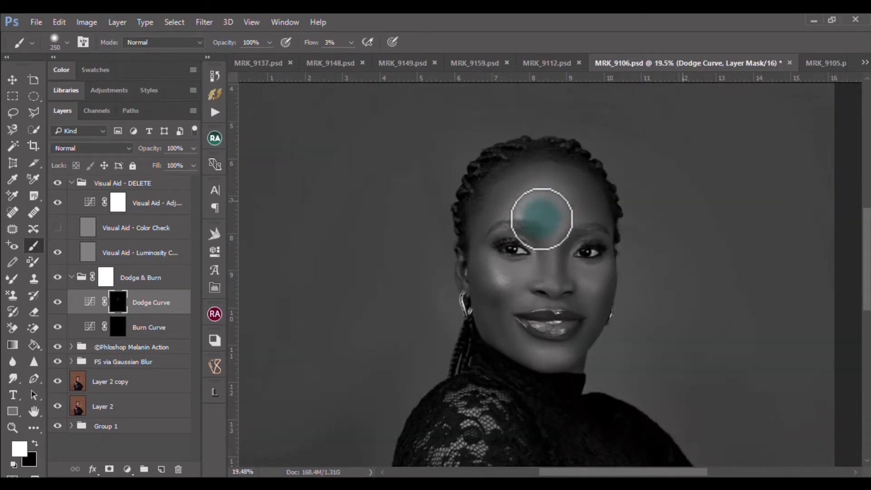
left_click_drag(540, 186, 518, 214)
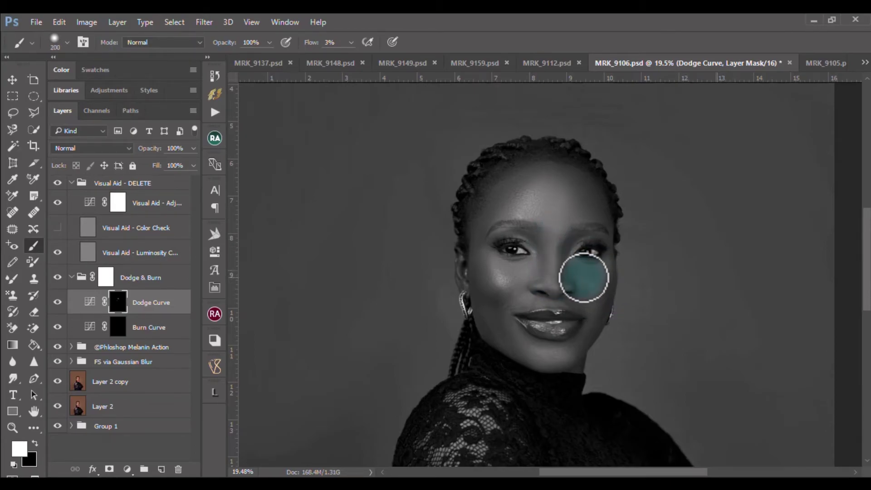
Dodge the finer areas around both eyes on the Dodge Curve mask with a small brush of about 90 to 100 px.
key("bracketleft")
scroll(598, 282, "up", 2)
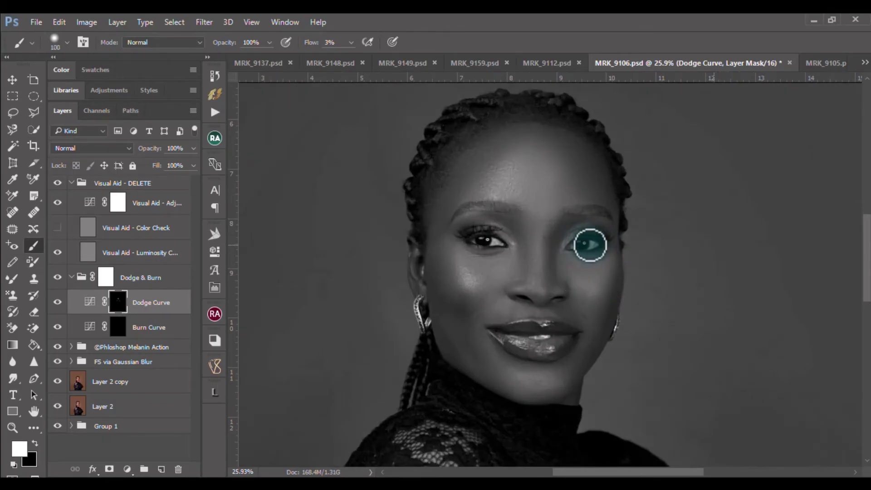
key("bracketleft")
key("bracketleft")
scroll(481, 245, "up", 3)
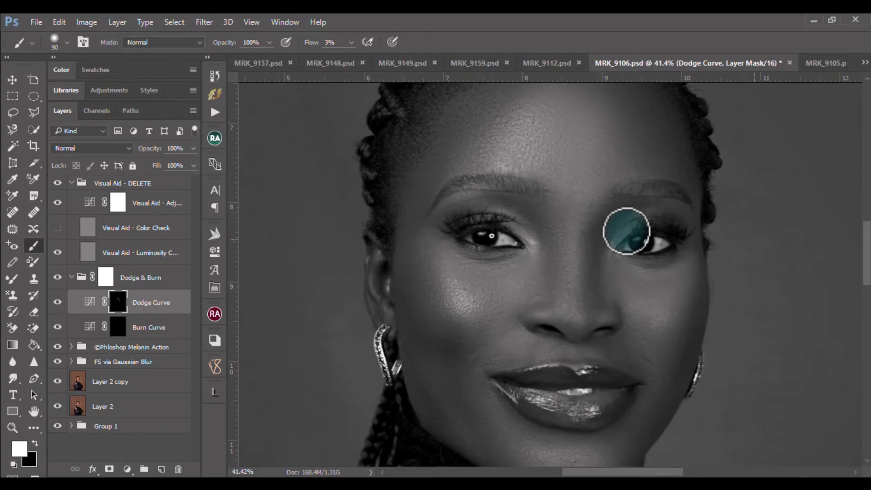
scroll(562, 216, "down", 2)
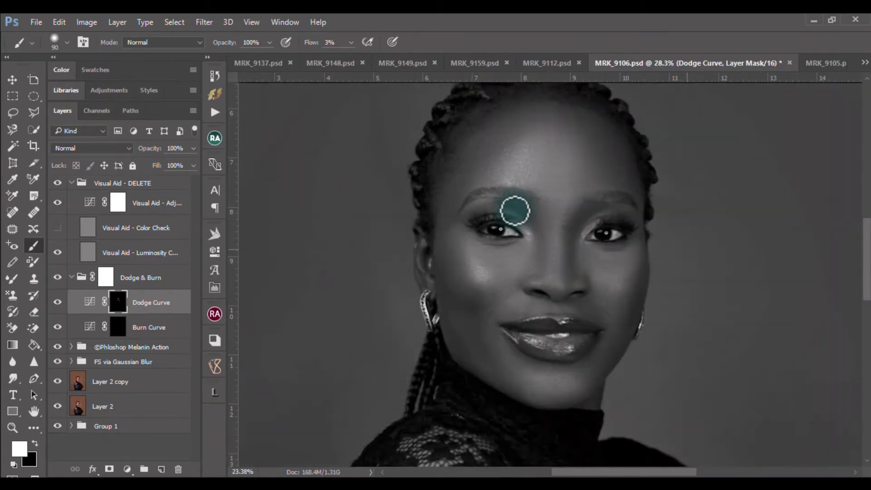
scroll(515, 231, "up", 2)
key("bracketright")
key("bracketright")
key("bracketleft")
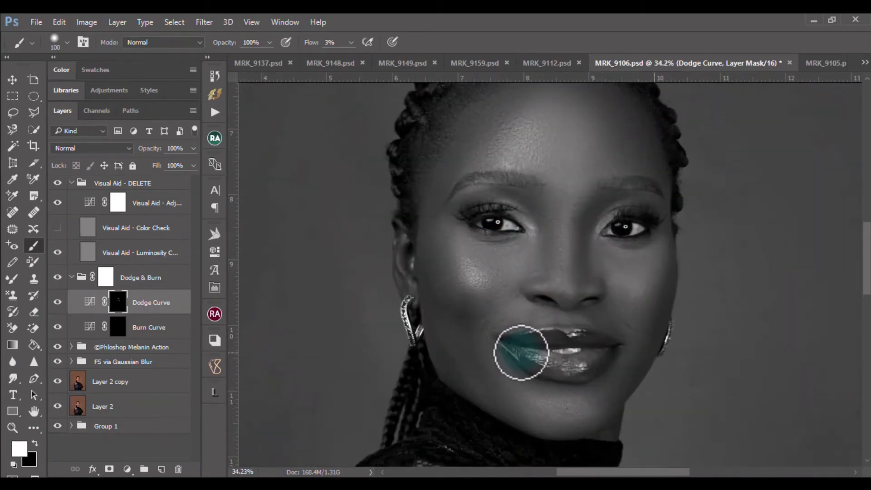
Lighten the chin below the lower lip on the Dodge Curve mask with a 200 px brush.
key("bracketright")
key("bracketright")
key("bracketright")
key("bracketright")
key("bracketright")
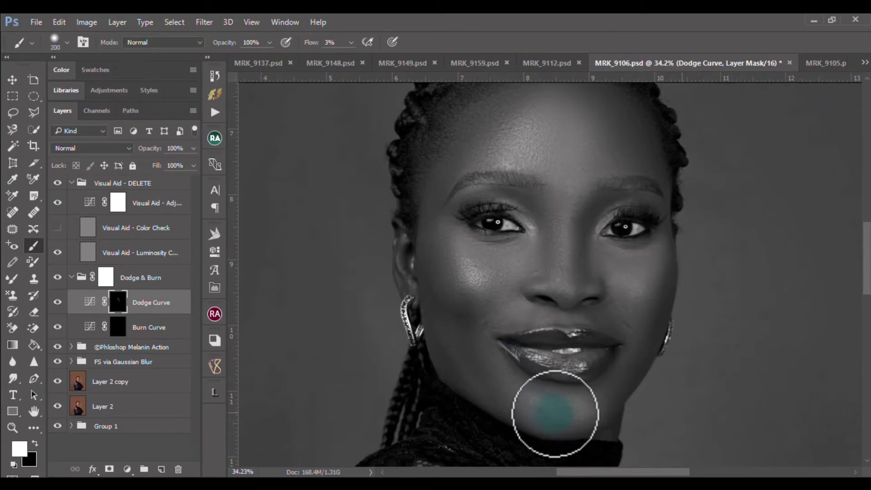
mouse_move(585, 406)
left_mouse_down()
mouse_move(549, 411)
mouse_move(574, 423)
mouse_move(600, 406)
mouse_move(549, 410)
left_mouse_up()
Dodge the earring-side edge of the face, the ear and the adjacent hairline with the brush reduced to 150 and 100 px.
key("bracketleft")
key("bracketleft")
scroll(429, 290, "down", 2)
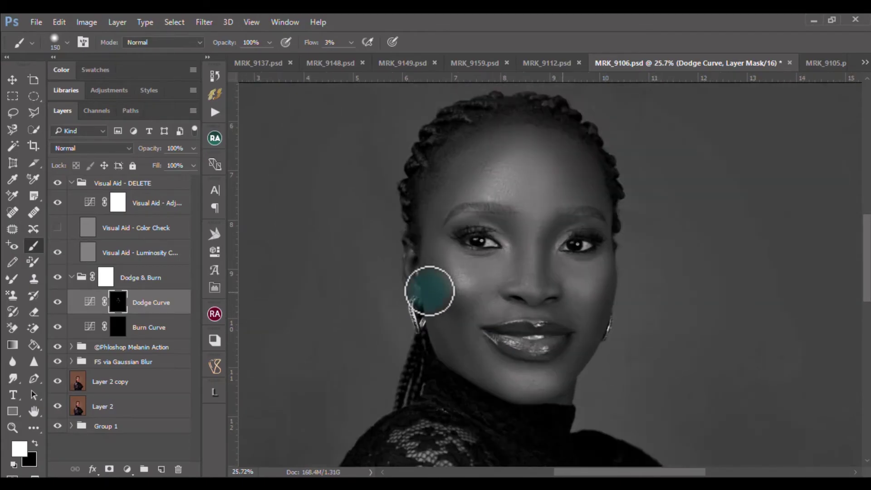
mouse_move(428, 317)
left_mouse_down()
mouse_move(440, 354)
mouse_move(414, 259)
mouse_move(413, 216)
mouse_move(402, 246)
left_mouse_up()
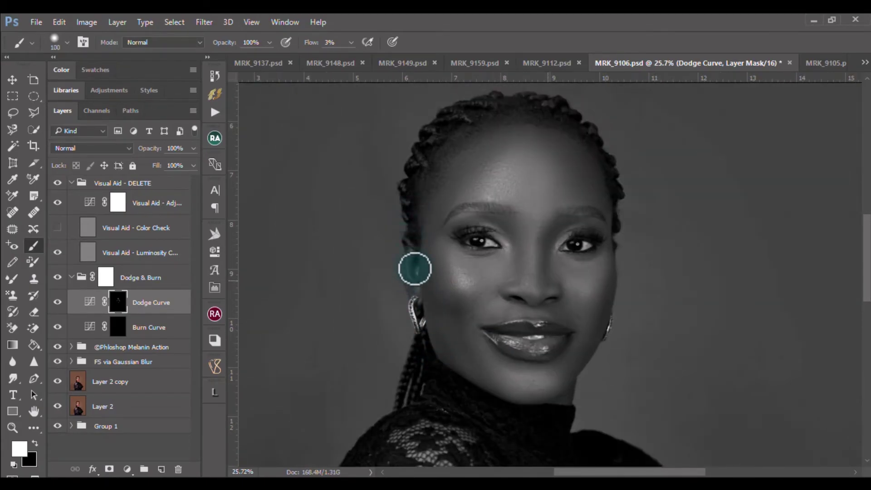
mouse_move(414, 296)
left_mouse_down()
mouse_move(456, 247)
mouse_move(454, 231)
mouse_move(416, 225)
mouse_move(422, 158)
left_mouse_up()
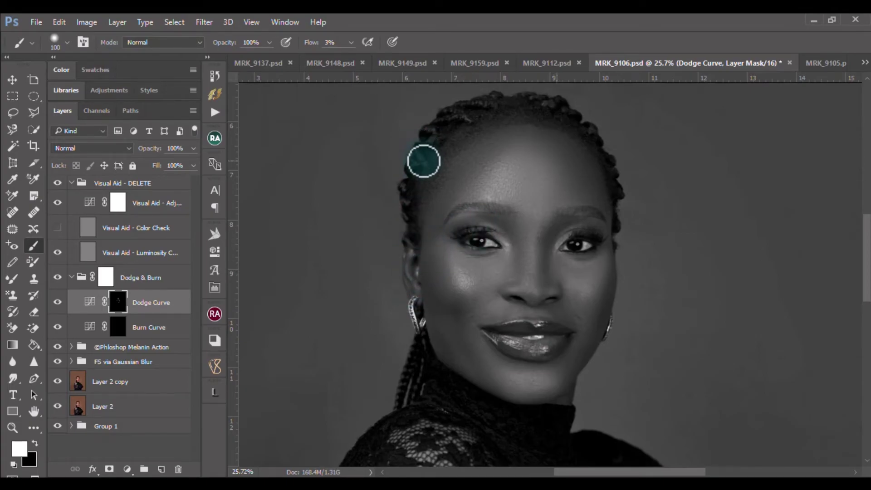
Bring out the braids along the hairline above the ear by dodging them with an 80 px brush.
scroll(423, 161, "up", 3)
key("bracketleft")
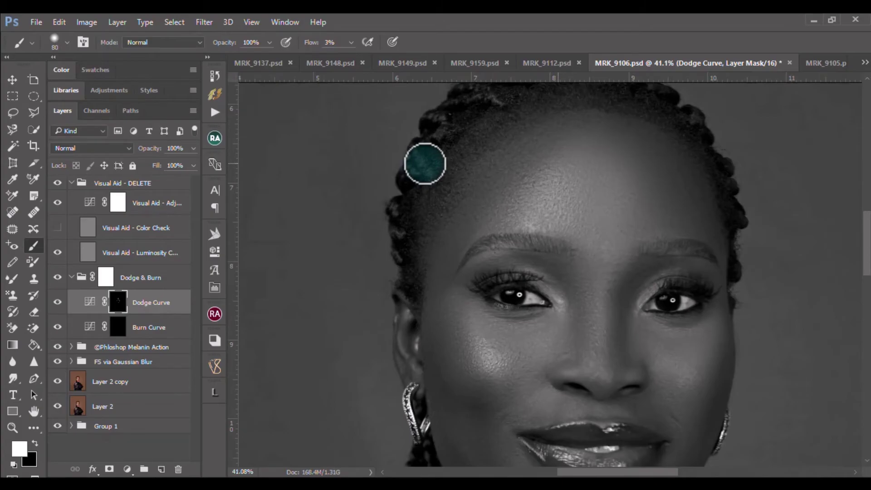
left_click_drag(425, 163, 399, 243)
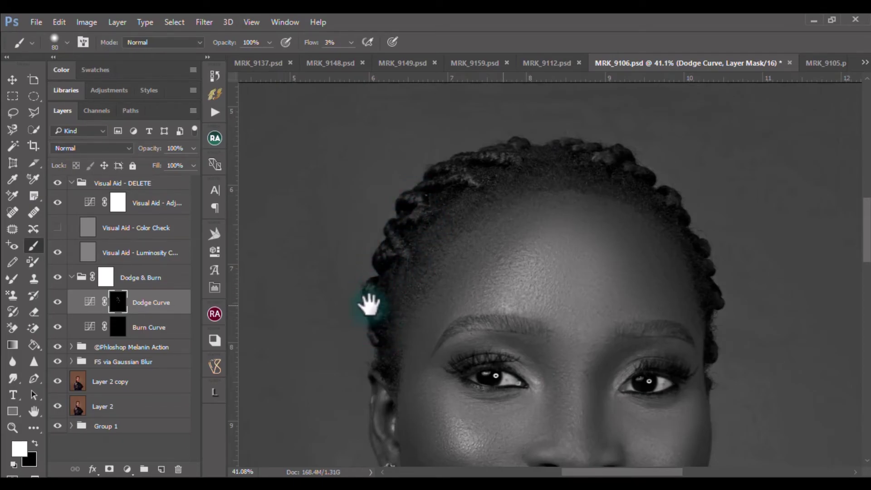
Compare the portrait with the Dodge Curve hidden and shown, and examine the highlights on the hair and face.
left_click(58, 302)
left_click(58, 302)
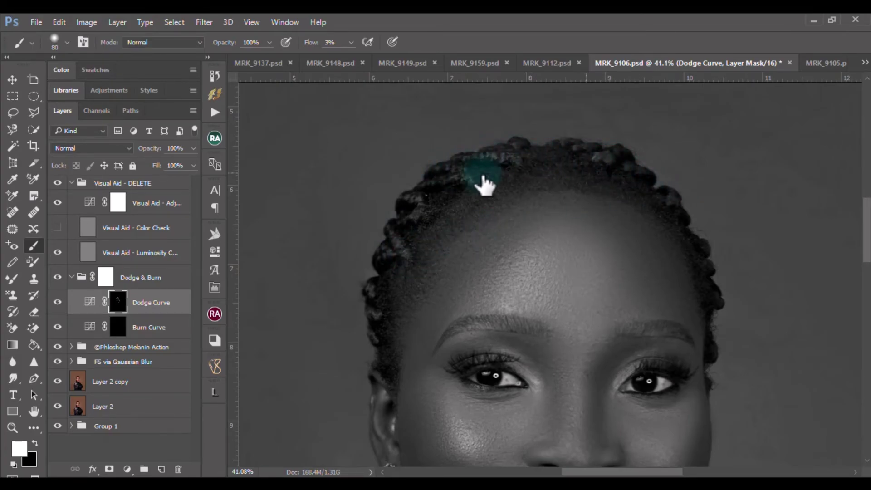
scroll(537, 178, "down", 2)
scroll(626, 210, "up", 1)
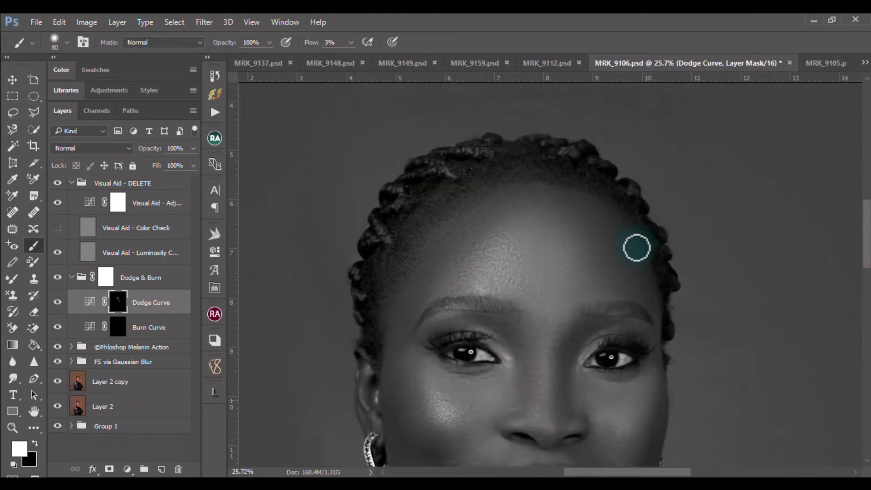
scroll(636, 254, "down", 1)
scroll(623, 300, "up", 1)
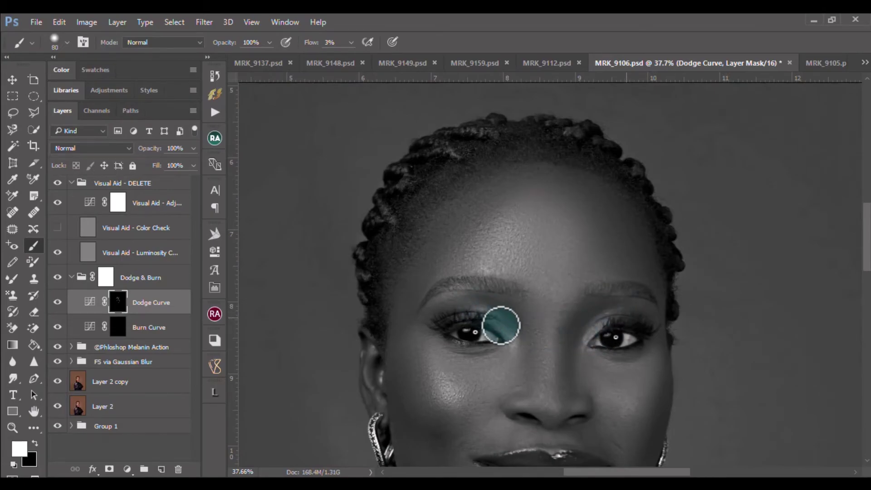
scroll(502, 323, "down", 2)
scroll(566, 294, "up", 1)
scroll(522, 392, "up", 1)
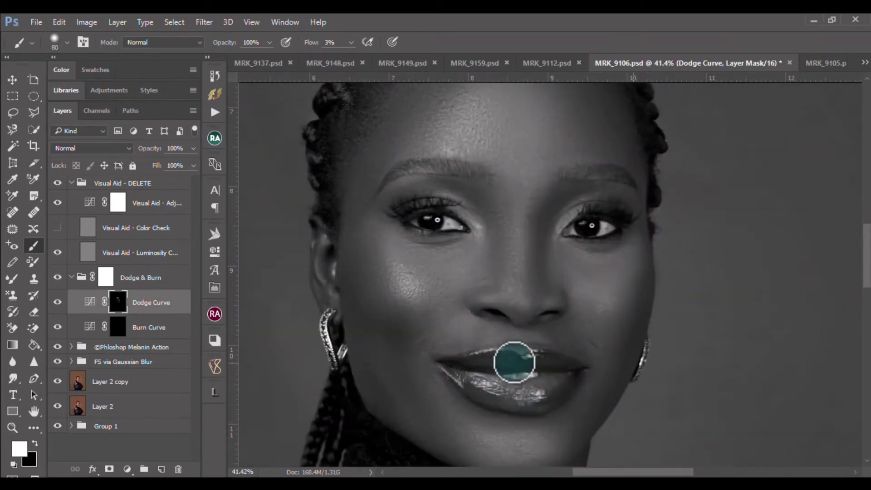
Lighten the lace sleeve on the Dodge Curve mask with the brush enlarged to 500 px.
scroll(380, 358, "down", 6)
scroll(381, 318, "up", 3)
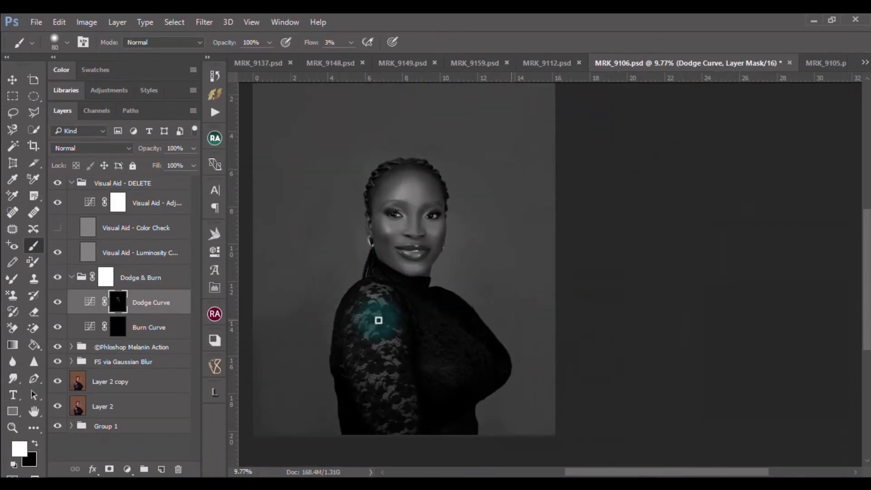
mouse_move(373, 306)
left_mouse_down()
mouse_move(386, 356)
mouse_move(372, 289)
mouse_move(370, 355)
mouse_move(374, 304)
mouse_move(369, 331)
mouse_move(400, 428)
mouse_move(373, 303)
mouse_move(364, 310)
mouse_move(396, 362)
mouse_move(390, 426)
mouse_move(369, 344)
mouse_move(372, 295)
mouse_move(390, 372)
left_mouse_up()
key("bracketright")
key("bracketright")
key("bracketleft")
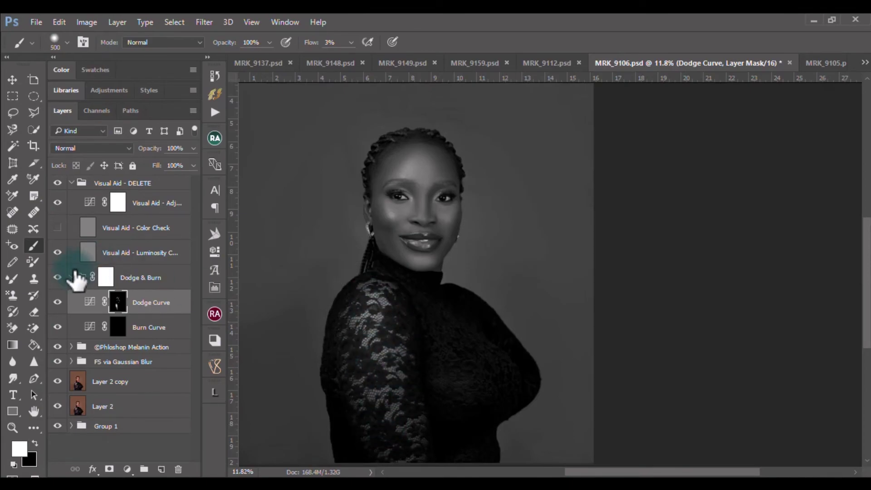
Paint white on the Burn Curve mask to darken the inner sleeve area, and reduce the brush to 150 px for the jaw shadows.
left_click(114, 328)
mouse_move(399, 318)
left_mouse_down()
mouse_move(399, 401)
mouse_move(375, 430)
mouse_move(408, 315)
mouse_move(426, 378)
left_mouse_up()
key("bracketleft")
key("bracketleft")
key("bracketleft")
key("bracketleft")
key("bracketleft")
key("bracketleft")
scroll(399, 218, "up", 5)
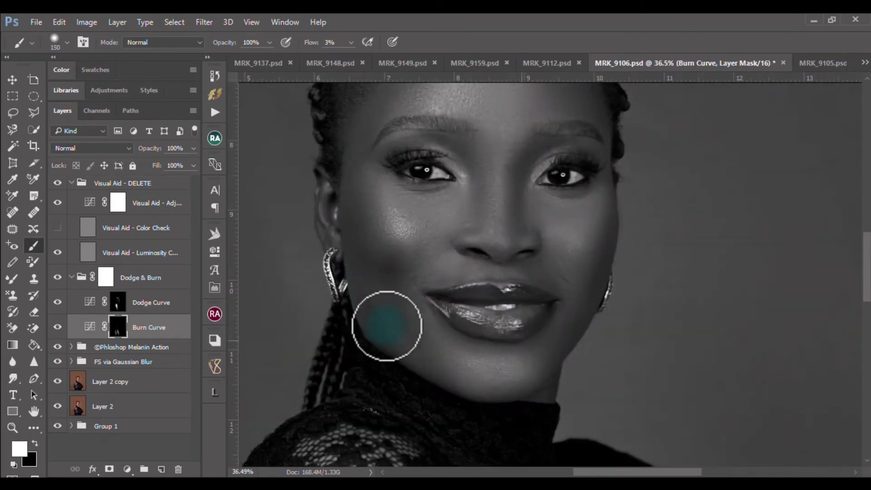
Deepen the shadows at the temple and beside the nose bridge on the Burn Curve mask with 175 and 125 px brushes.
scroll(511, 284, "down", 3)
scroll(551, 242, "up", 2)
key("bracketright")
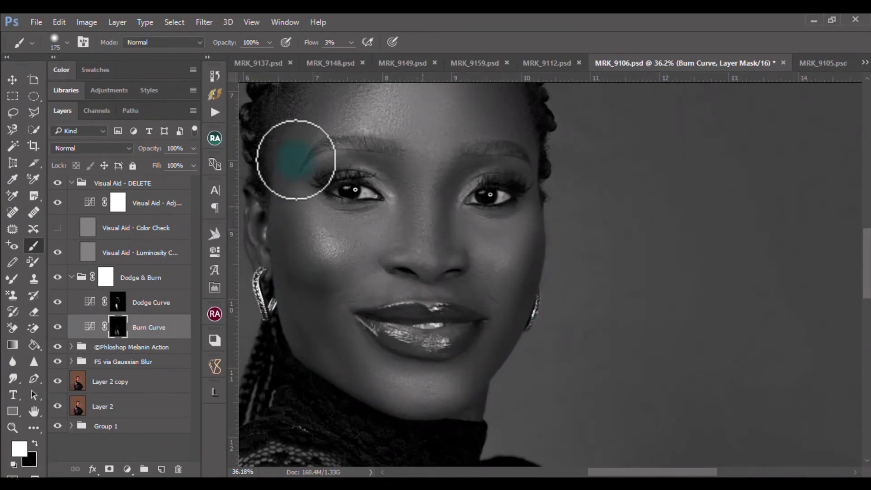
scroll(318, 163, "down", 1)
key("bracketleft")
key("bracketleft")
scroll(380, 229, "up", 1)
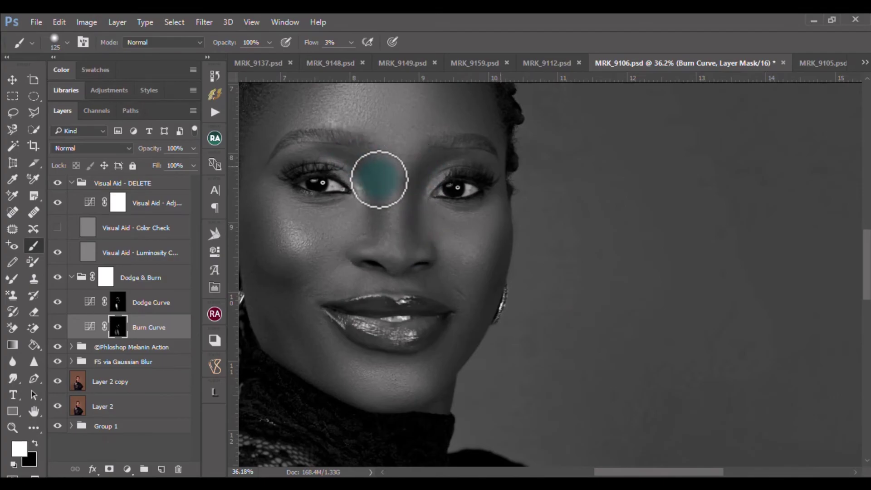
Burn the far side of the forehead along the hairline with a 250 px brush.
scroll(390, 168, "down", 3)
scroll(435, 183, "up", 1)
key("bracketright")
key("bracketright")
key("bracketright")
key("bracketright")
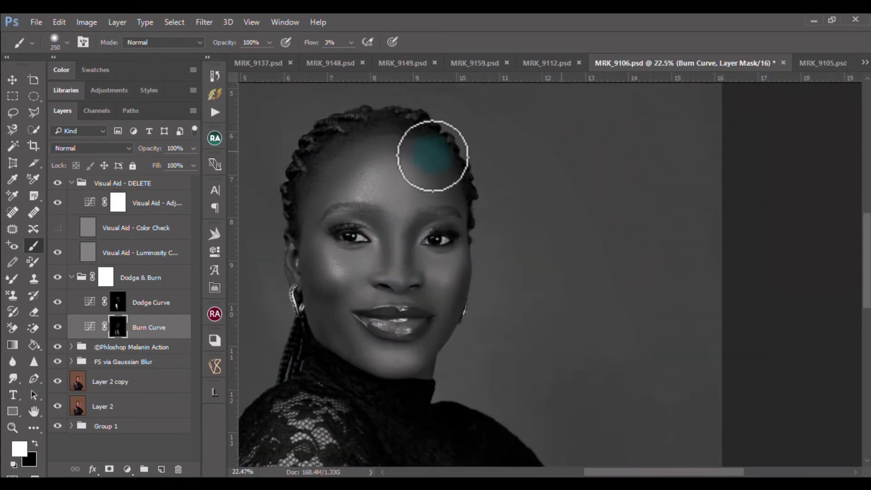
Burn the small shadows near the inner eye corner and under the nose with the brush at 90 to 100 px.
scroll(462, 256, "up", 1)
key("bracketleft")
key("bracketleft")
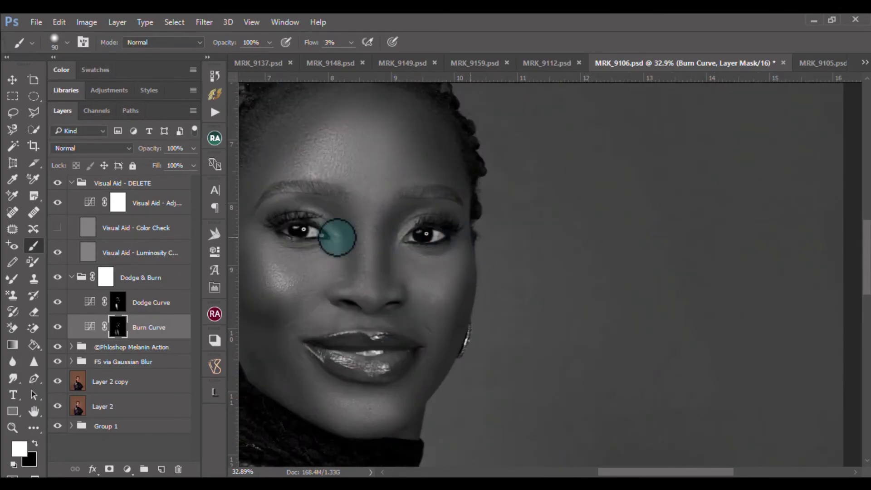
scroll(350, 213, "down", 1)
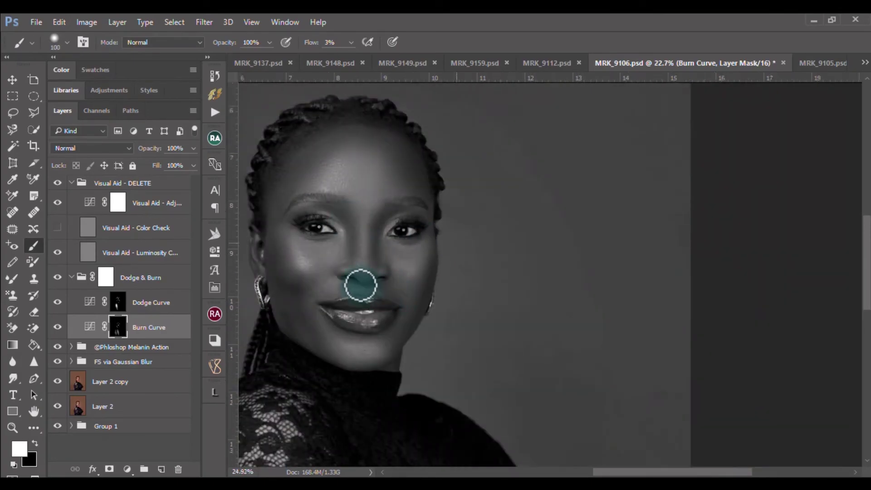
Compare the portrait with the Dodge & Burn group hidden and shown.
left_click(58, 277)
left_click(58, 277)
left_click(58, 278)
left_click(58, 277)
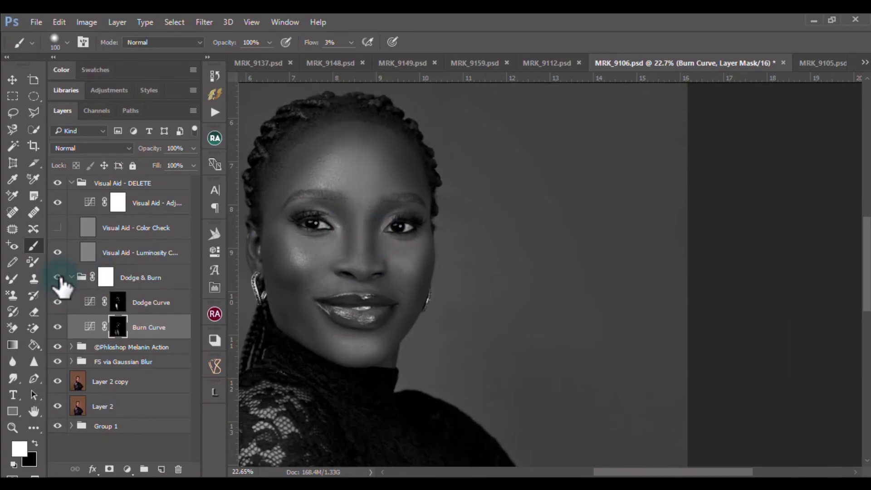
Return to the Dodge Curve mask and refine the lightening around the temple and eye with a 125 px brush.
left_click(132, 303)
key("bracketright")
scroll(326, 238, "up", 1)
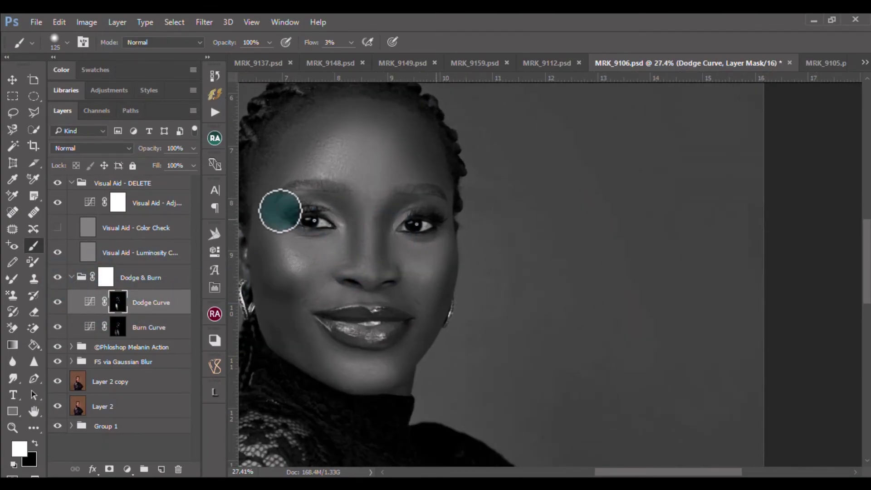
scroll(261, 206, "down", 2)
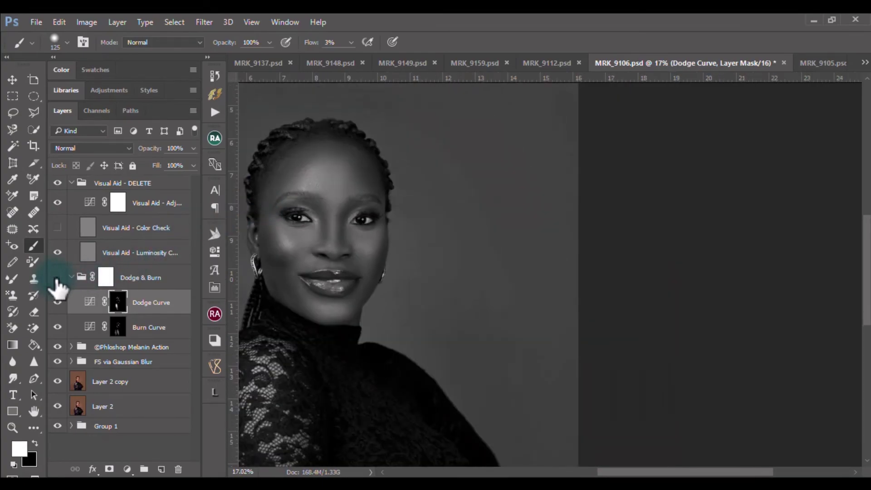
Compare the greyscale portrait with the Dodge & Burn group hidden and shown, up close and as a whole.
left_click(57, 278)
left_click(57, 278)
scroll(373, 241, "down", 3)
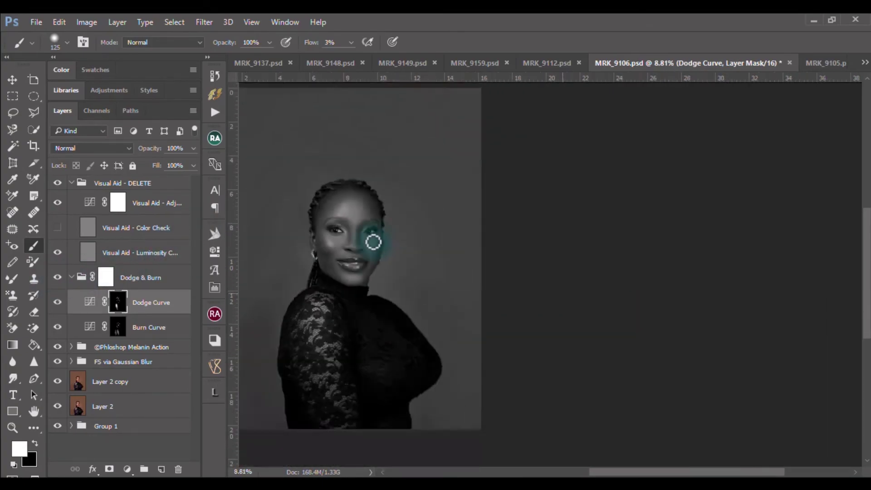
scroll(349, 265, "up", 2)
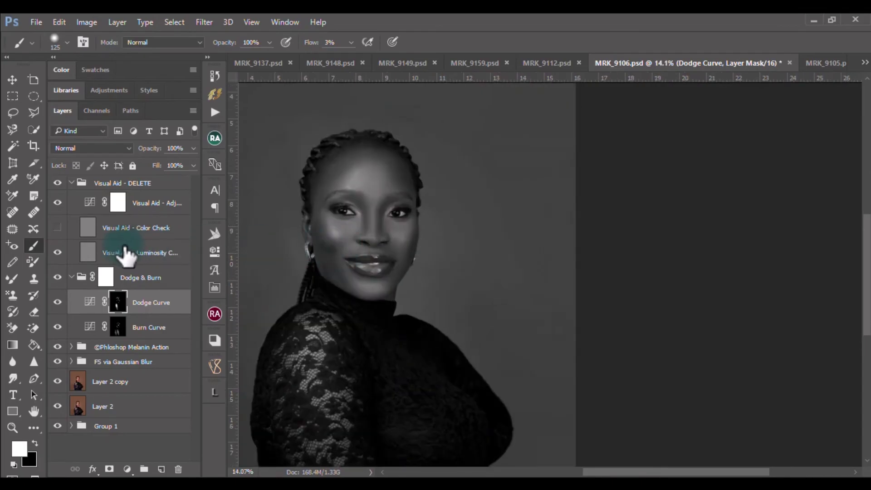
Hide the Visual Aid - DELETE group to check the portrait in color, and delete that group.
left_click(56, 184)
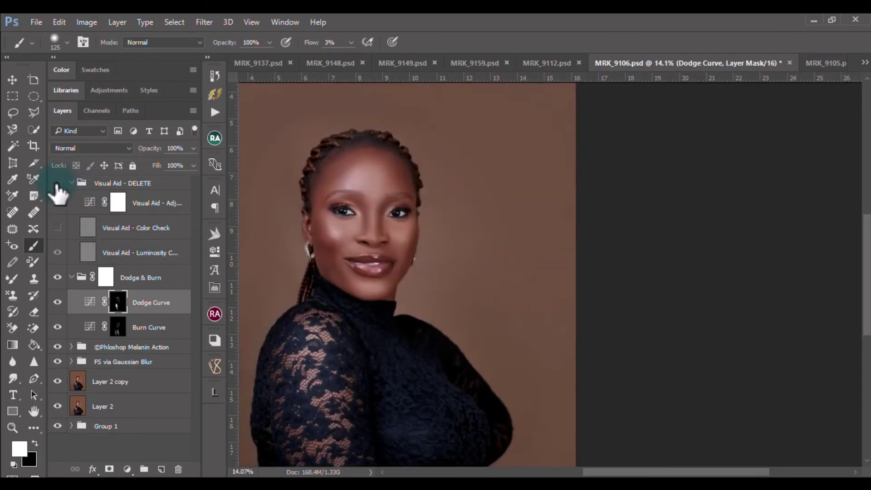
left_click(366, 205)
scroll(366, 207, "down", 3)
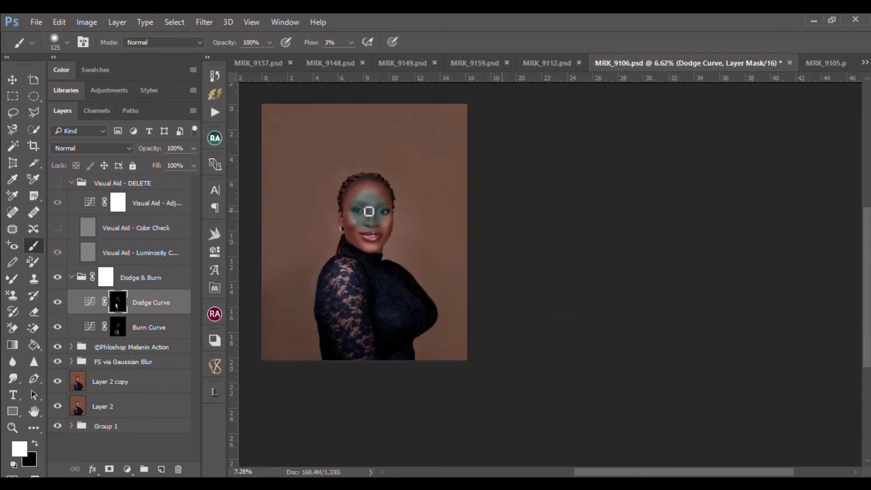
scroll(369, 211, "up", 5)
left_click_drag(115, 184, 178, 469)
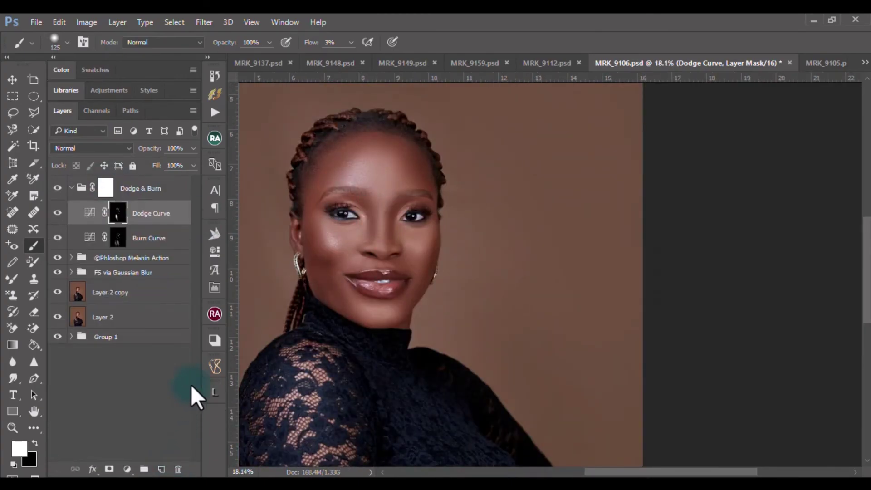
Compare the color portrait with and without the Dodge & Burn group and set the group's opacity to 83%.
scroll(398, 200, "down", 2)
left_click(61, 189)
left_click(61, 189)
left_click(60, 189)
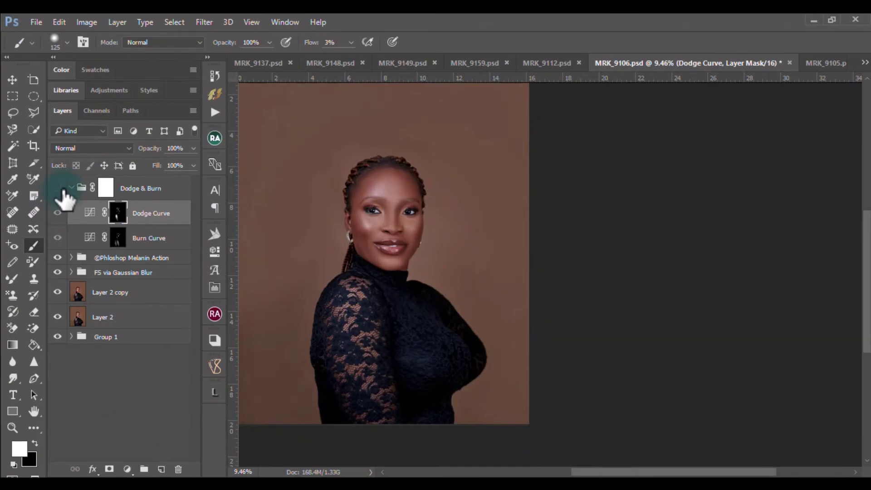
left_click(144, 191)
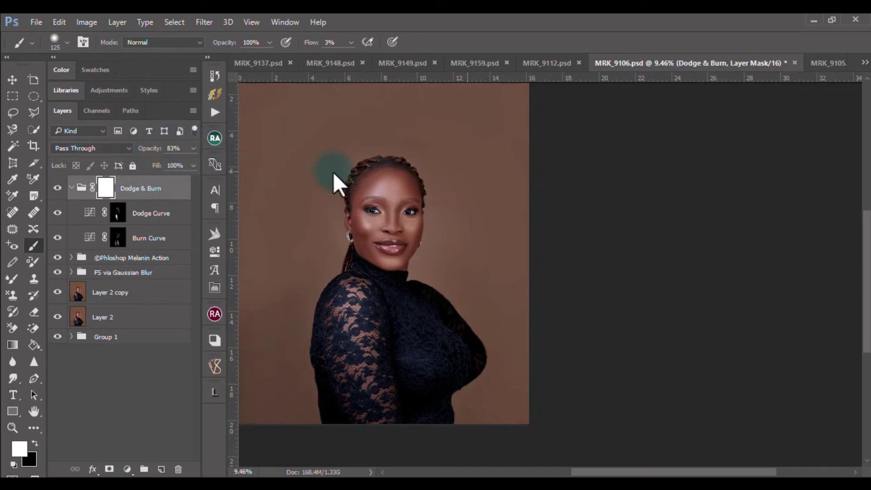
scroll(408, 161, "up", 5)
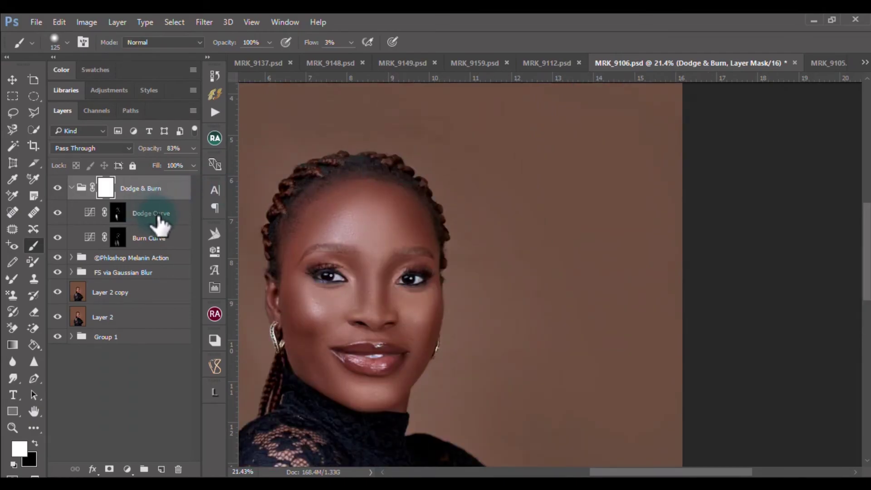
scroll(358, 220, "down", 5)
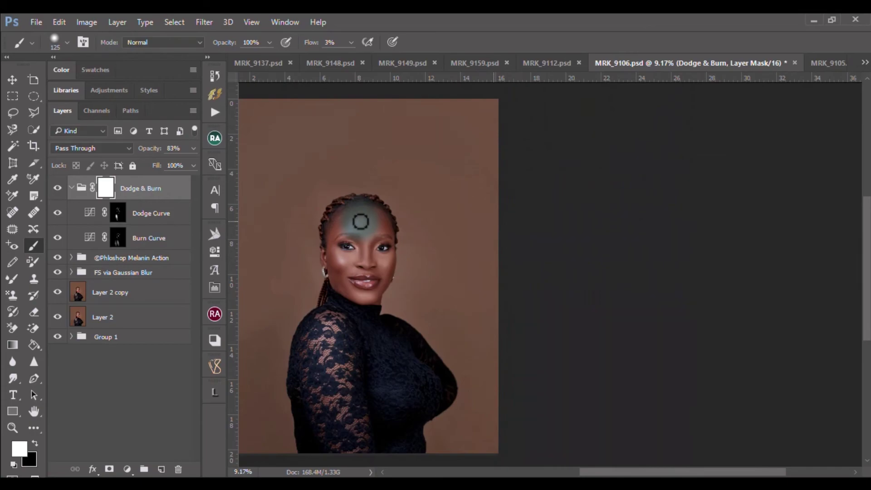
Collapse the Dodge & Burn group, move it below the Melanin Action group, and switch to the Move tool.
left_click(72, 189)
mouse_move(137, 190)
left_mouse_down()
mouse_move(156, 197)
mouse_move(159, 214)
left_mouse_up()
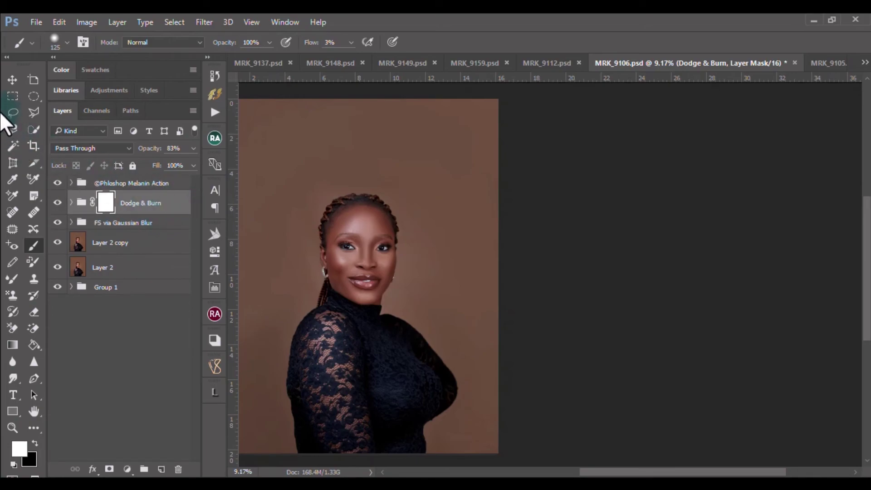
left_click(12, 79)
scroll(467, 243, "down", 1)
scroll(399, 268, "up", 3)
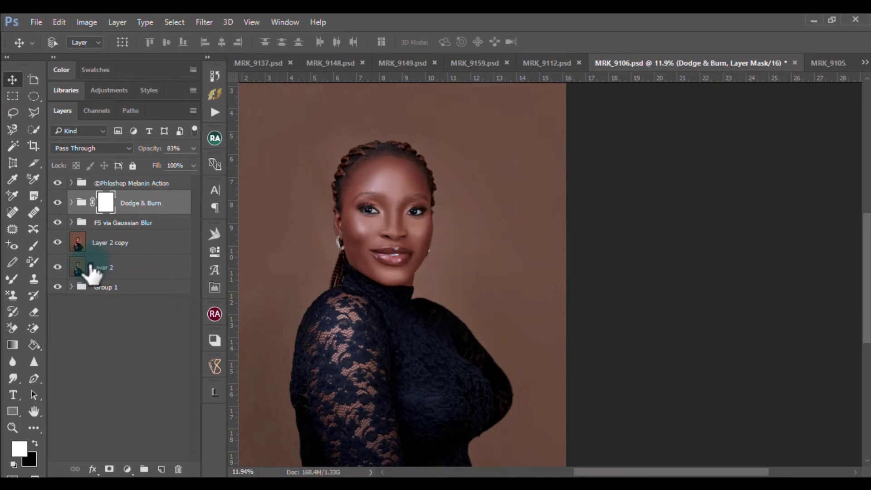
Compare the head and shoulders in the full edit with Layer 2 copy shown alone.
left_click(57, 242, "alt")
scroll(389, 243, "down", 2)
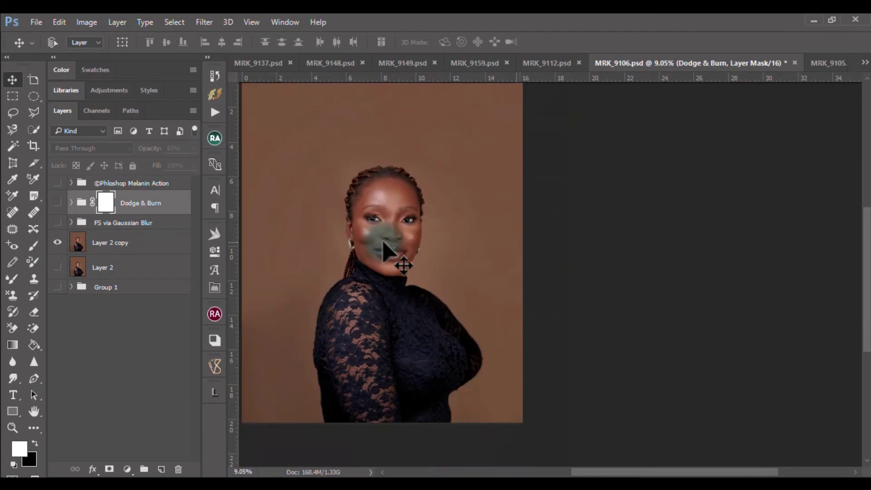
scroll(389, 230, "up", 3)
left_click_drag(386, 222, 414, 233)
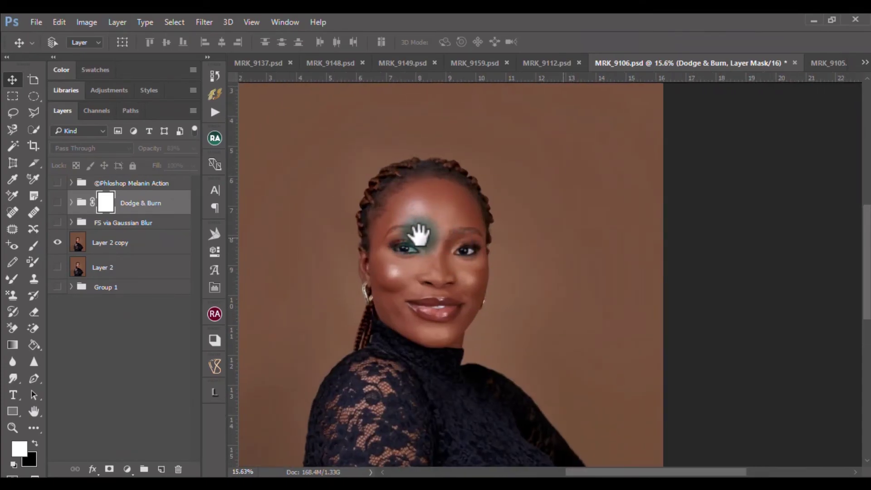
scroll(437, 252, "up", 1)
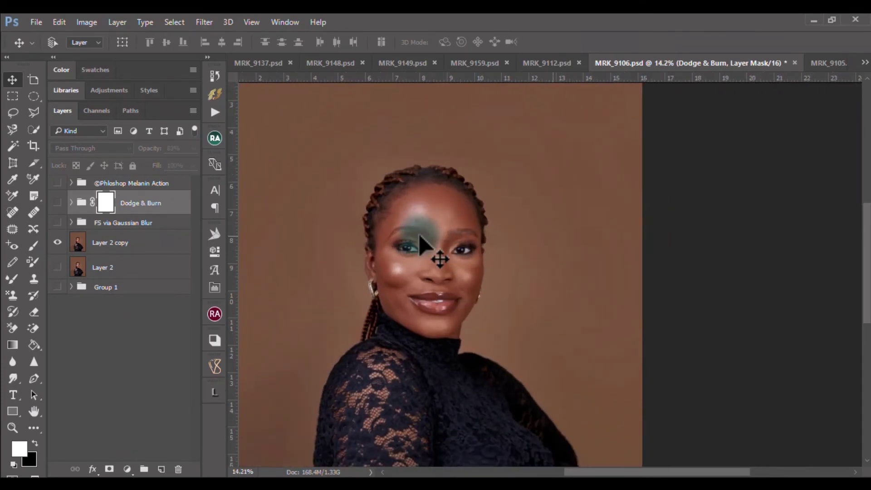
left_click(57, 242, "alt")
left_click(57, 243, "alt")
scroll(545, 227, "down", 2)
left_click_drag(535, 227, 589, 220)
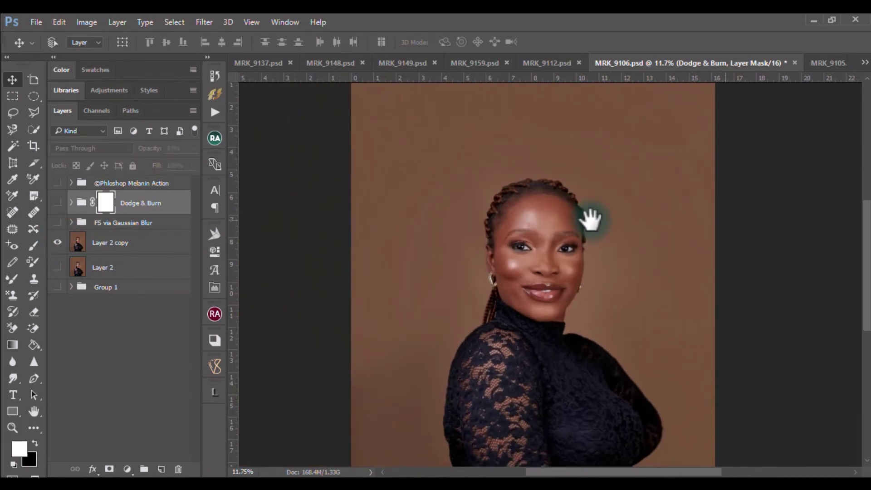
Compare the whole portrait against Layer 2 copy alone, with the Dodge & Burn group at 100% opacity.
scroll(609, 243, "down", 2)
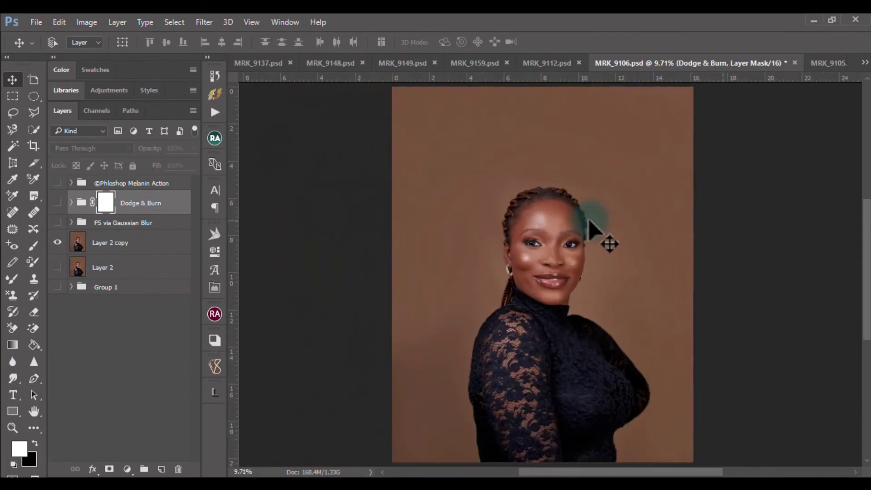
left_click(57, 242, "alt")
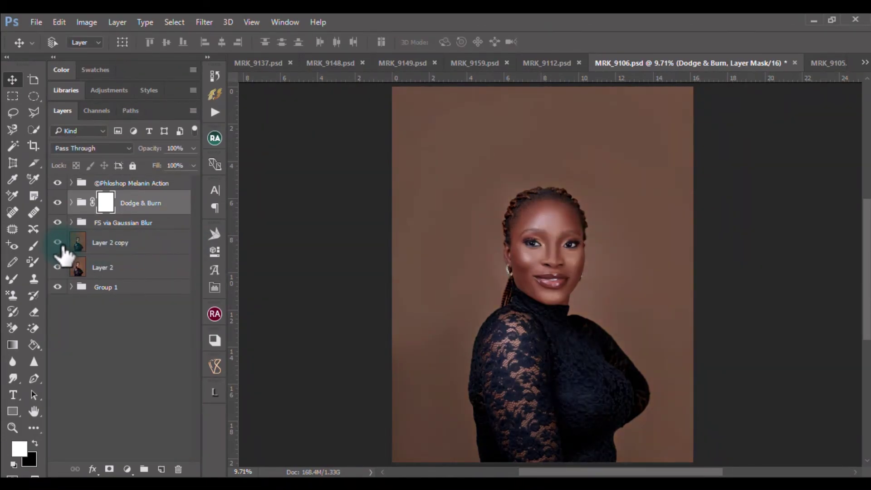
left_click(57, 242, "alt")
left_click(57, 242, "alt")
left_click(57, 242, "alt")
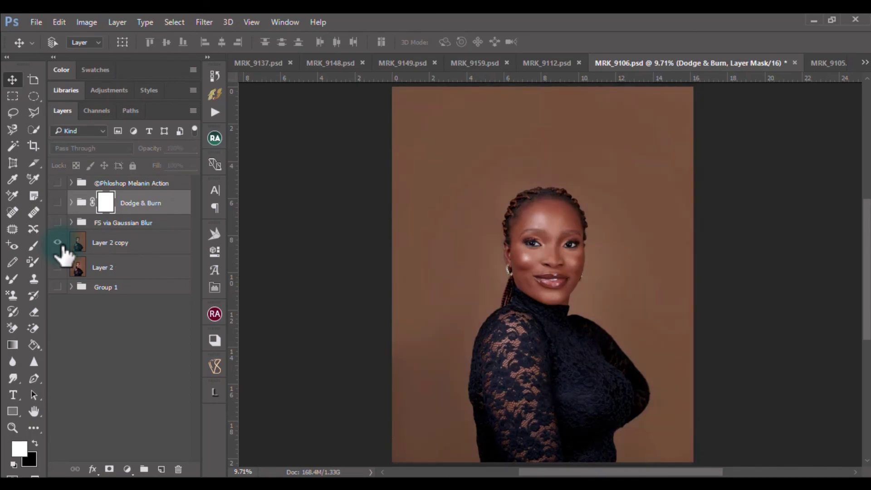
left_click(57, 242, "alt")
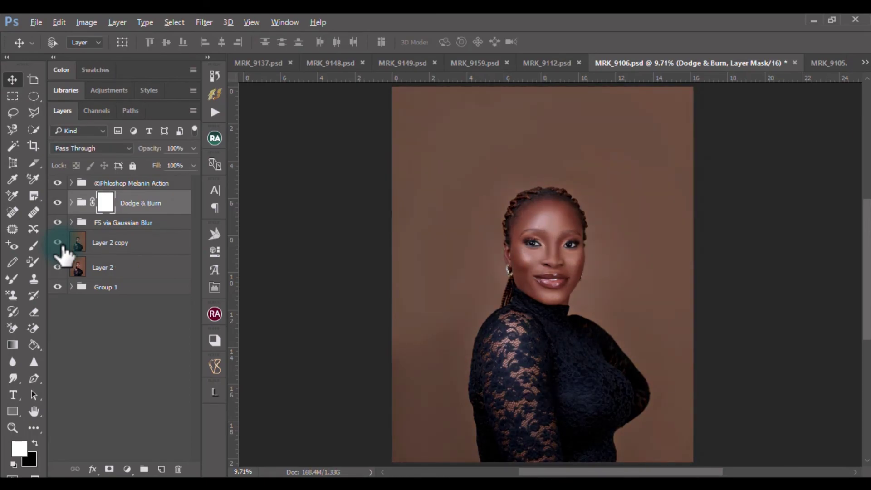
left_click(57, 242, "alt")
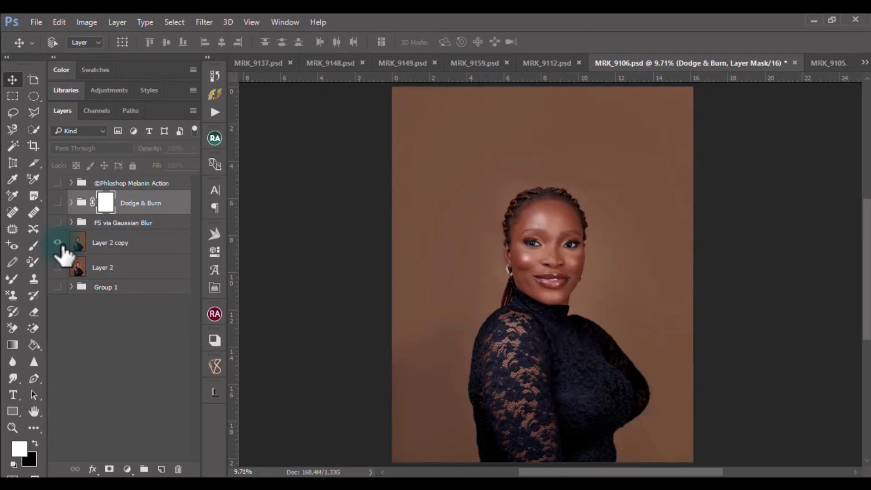
left_click(58, 242, "alt")
Compare a close-up of the face in the full edit with Layer 2 copy shown alone.
scroll(603, 284, "up", 3)
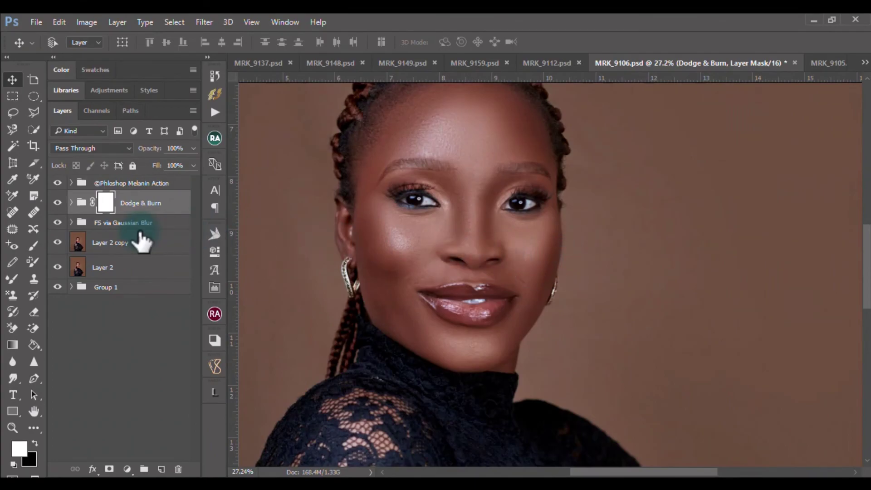
left_click(57, 242, "alt")
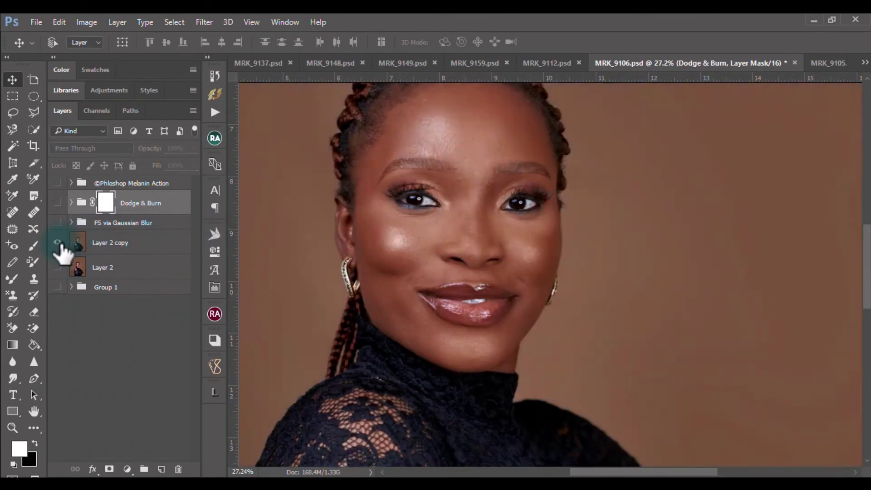
left_click(57, 243, "alt")
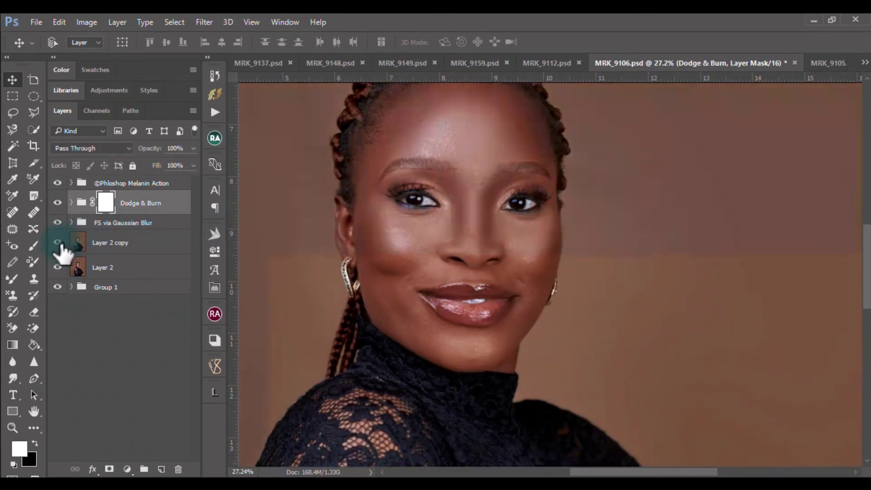
scroll(589, 263, "down", 4)
scroll(590, 263, "down", 2)
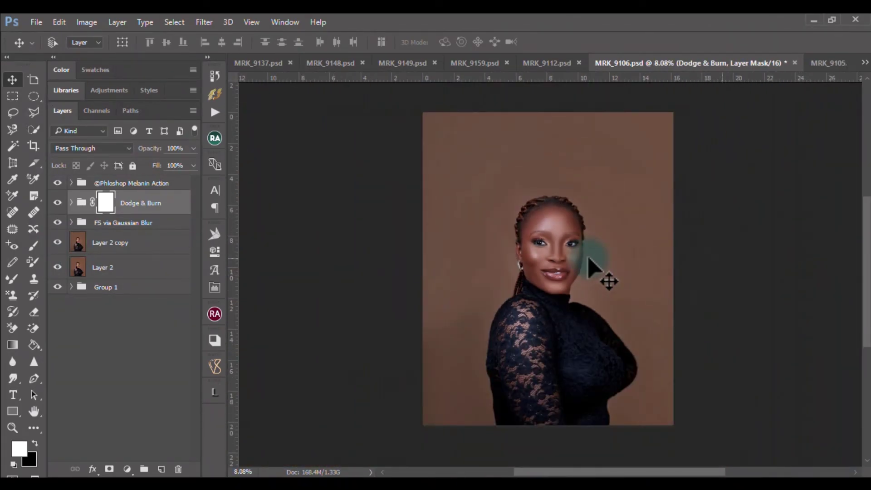
Set the Dodge & Burn group's opacity to 96% after checking the face, and select the Melanin Action group.
scroll(546, 219, "up", 5)
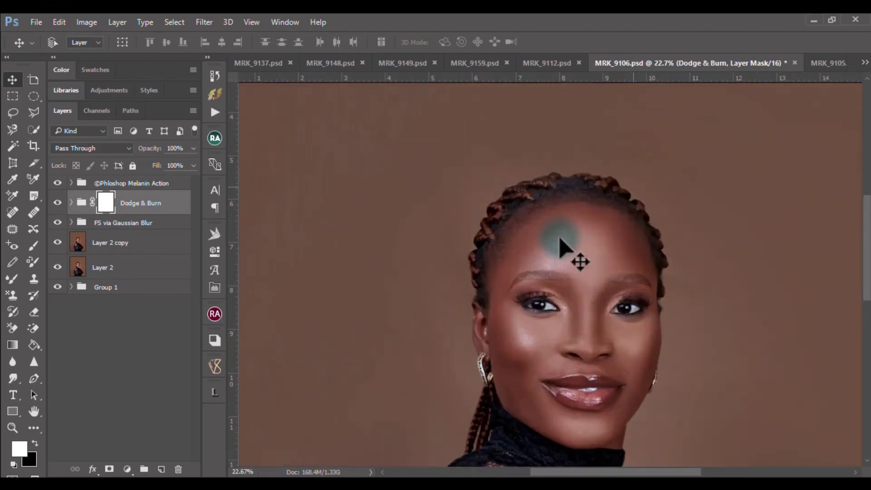
scroll(561, 247, "down", 2)
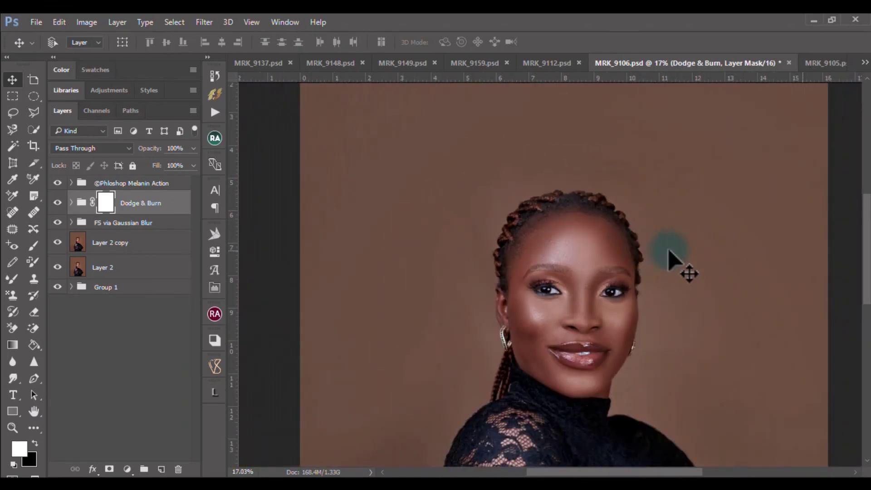
scroll(591, 247, "down", 3)
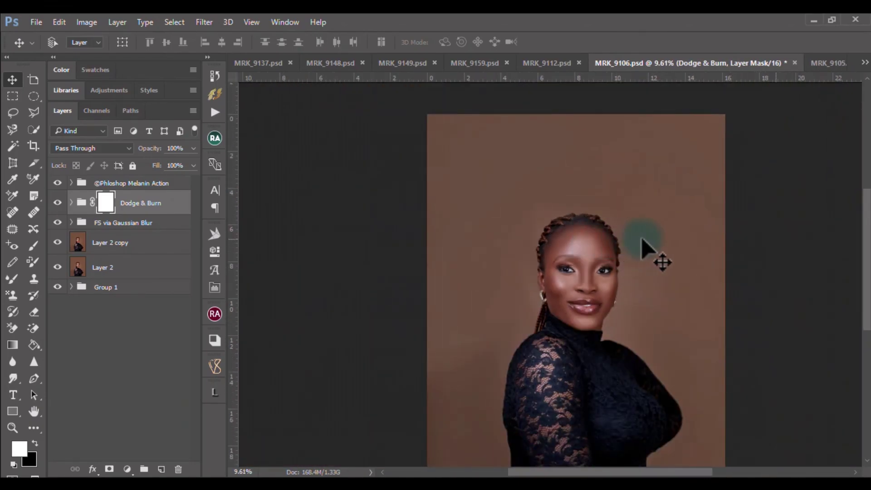
scroll(641, 237, "down", 1)
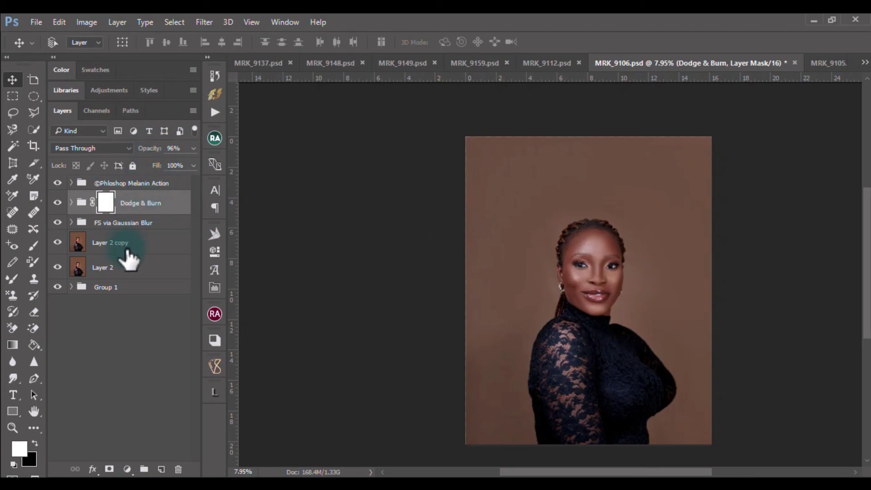
key("x")
left_click(139, 184)
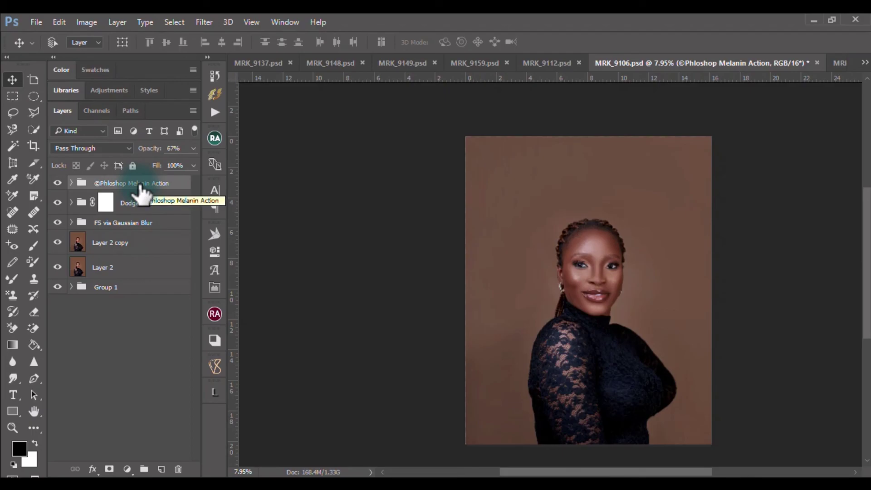
Examine the finished skin, highlights and backdrop of the portrait both up close and as a whole.
scroll(556, 248, "down", 1)
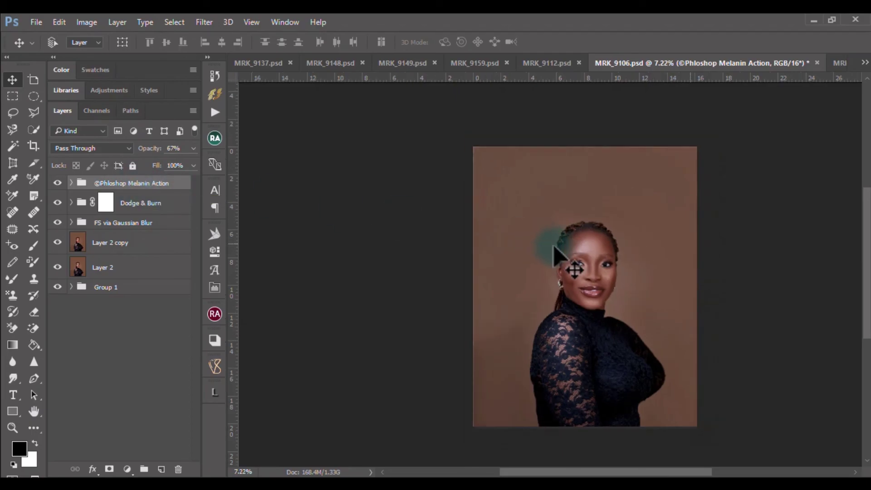
scroll(595, 284, "up", 4)
scroll(603, 275, "up", 2)
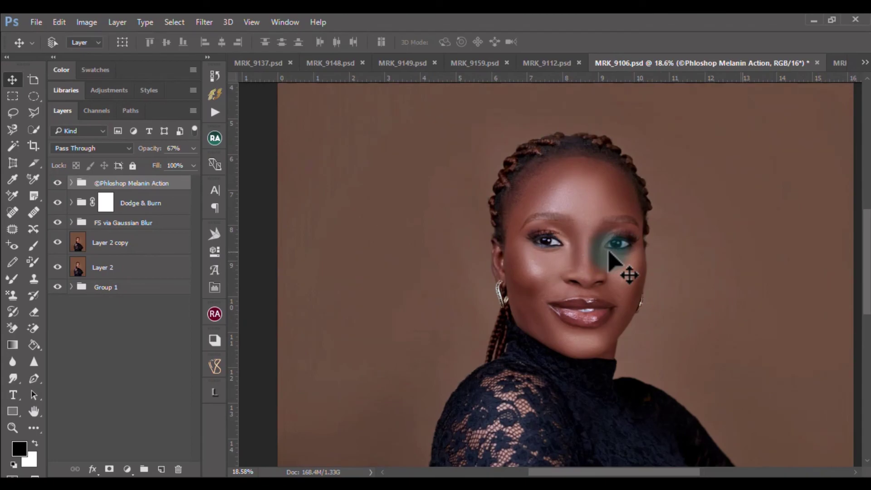
scroll(611, 263, "up", 2)
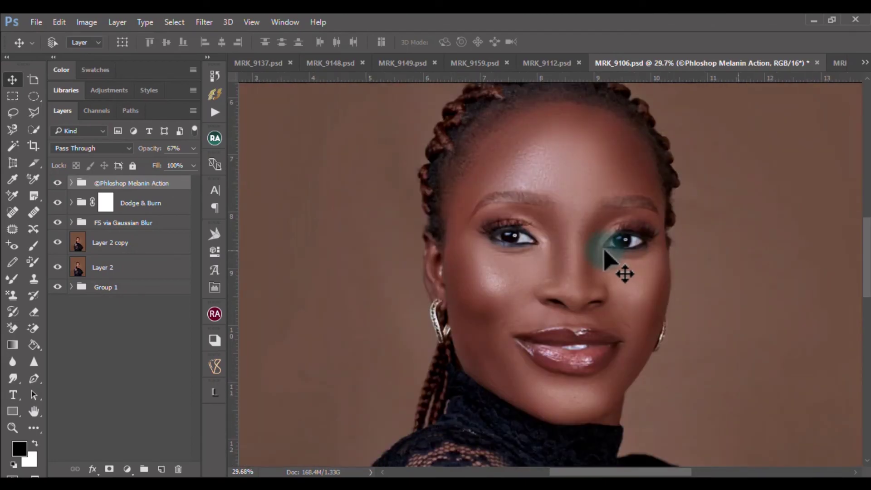
scroll(562, 256, "down", 6)
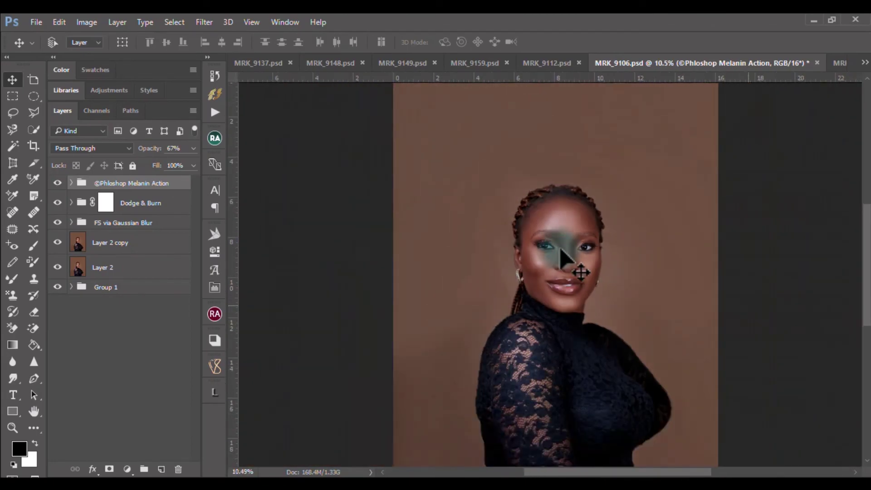
scroll(565, 261, "down", 2)
scroll(561, 218, "up", 3)
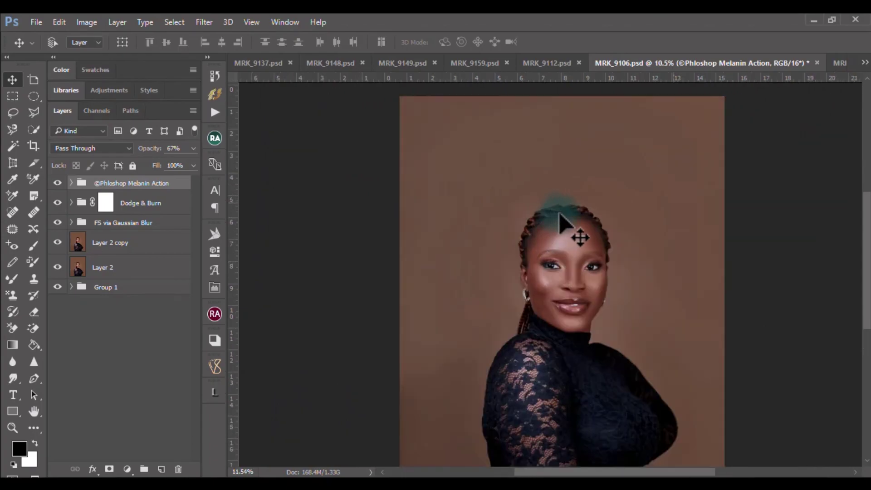
scroll(576, 249, "up", 3)
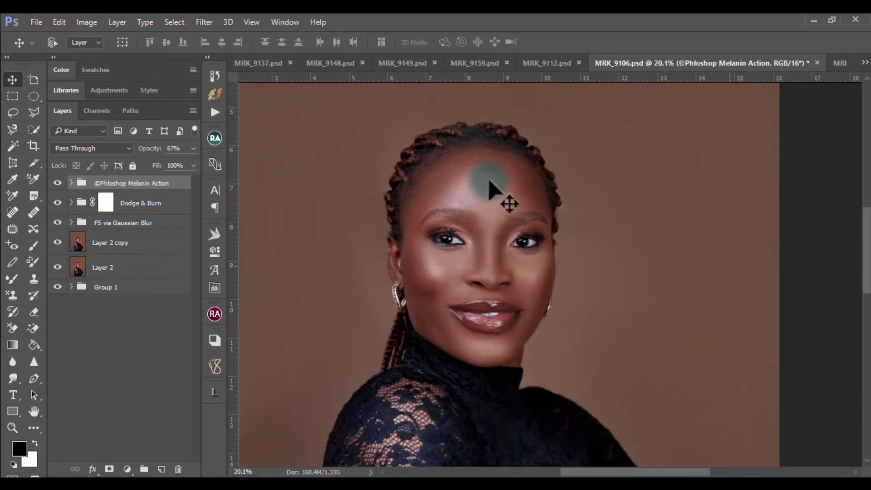
scroll(490, 182, "down", 4)
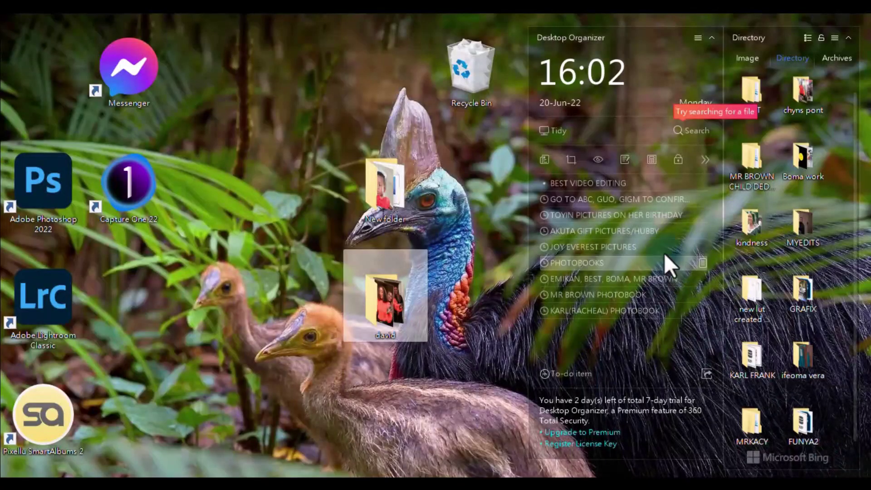
Switch to the desktop and place the name tag watermark image from the organizer's image files into the Photoshop portrait.
left_click(748, 59)
left_click_drag(489, 317, 431, 184)
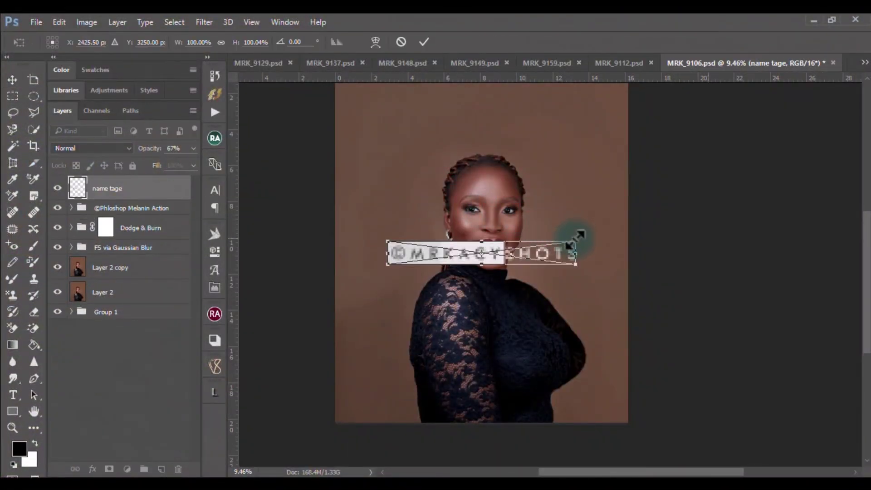